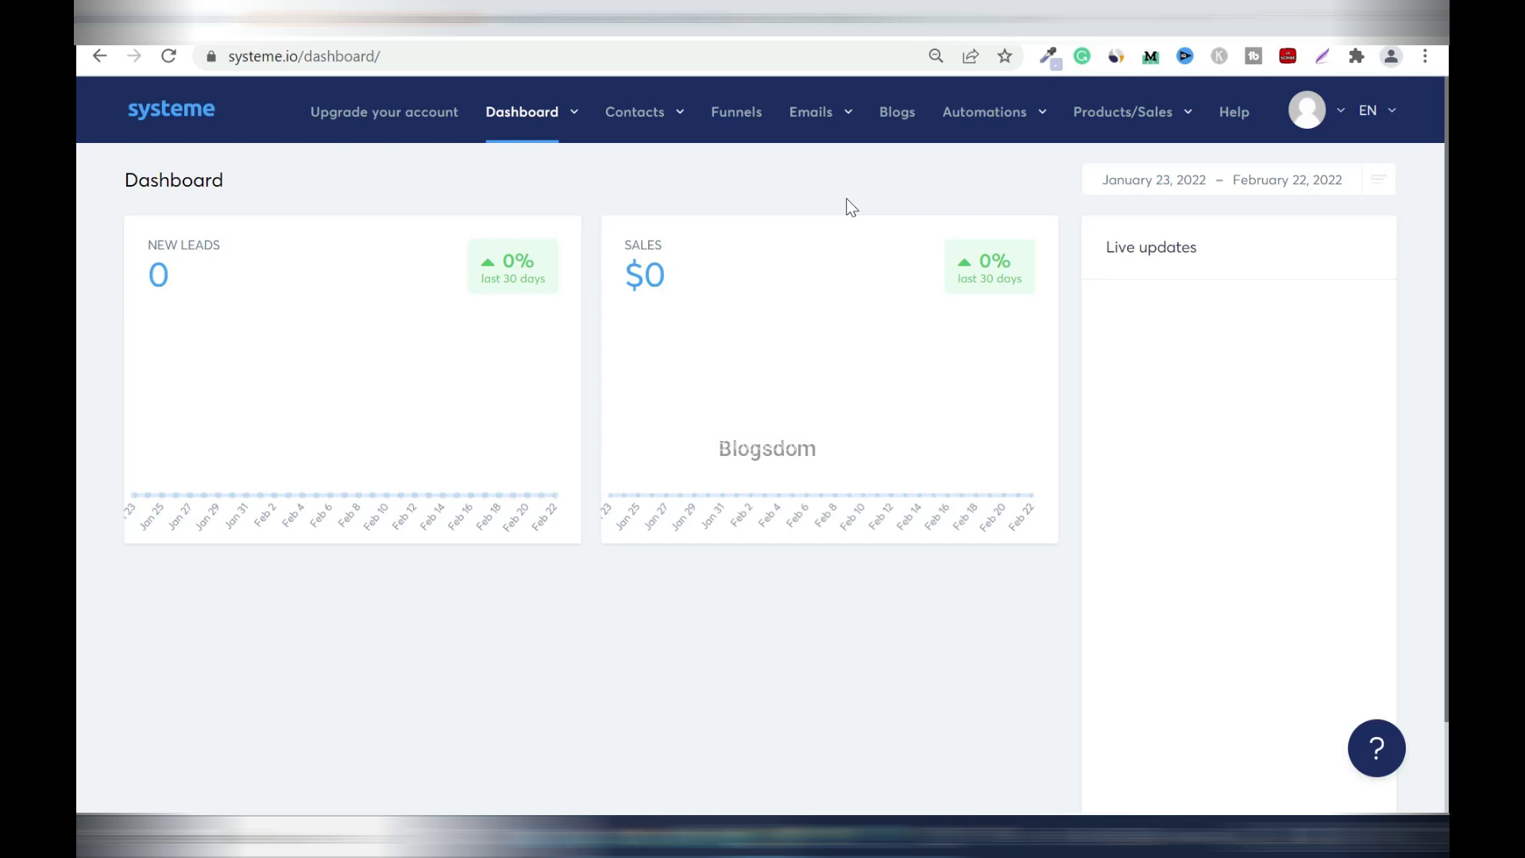
# Open account Settings from the profile menu and go to the Custom domains page.
pyautogui.click(1339, 115)
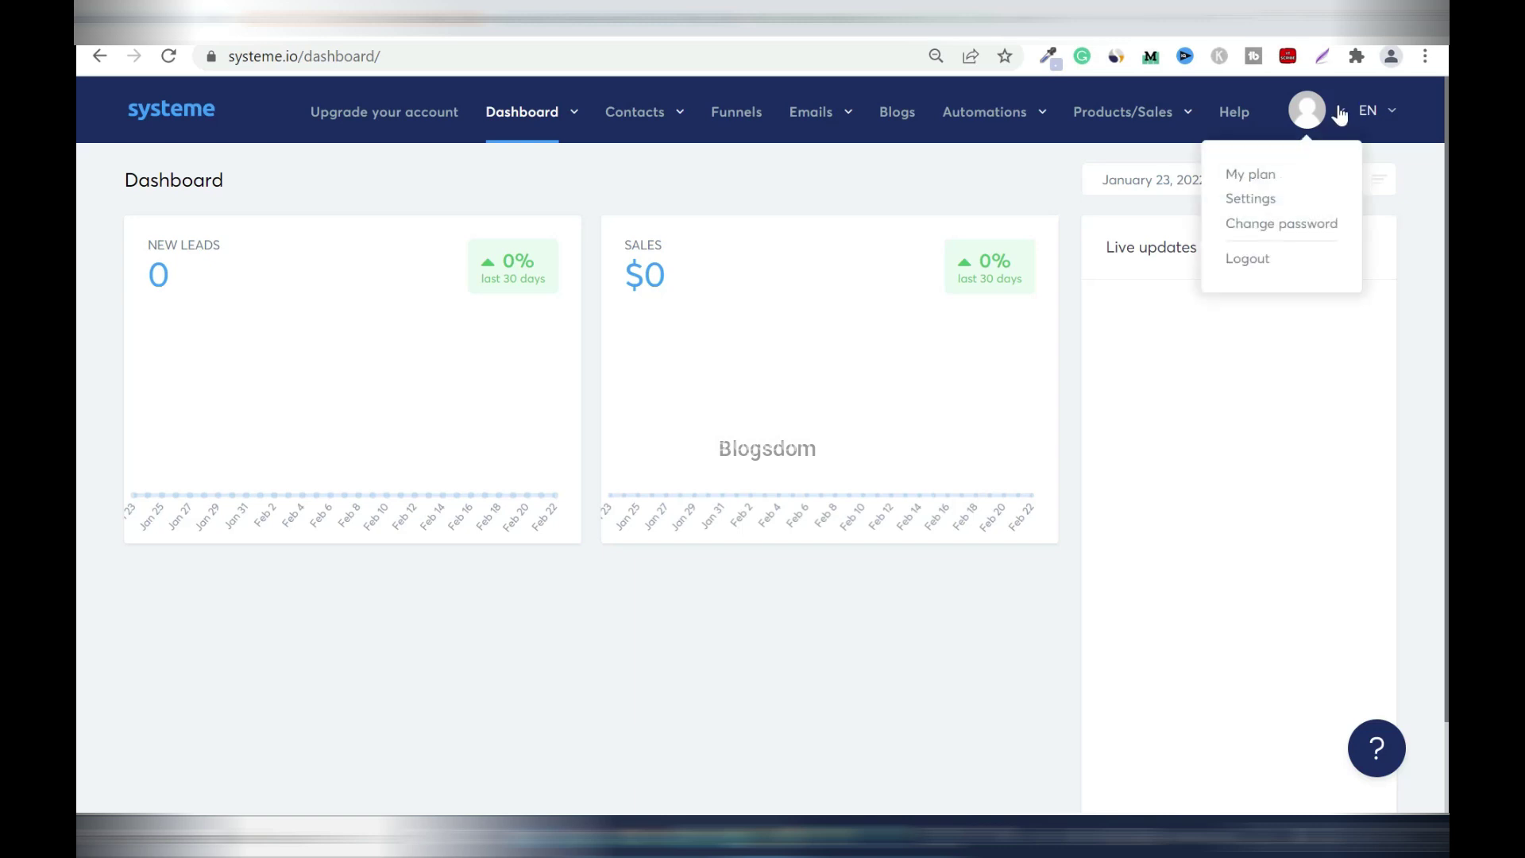
pyautogui.click(1263, 197)
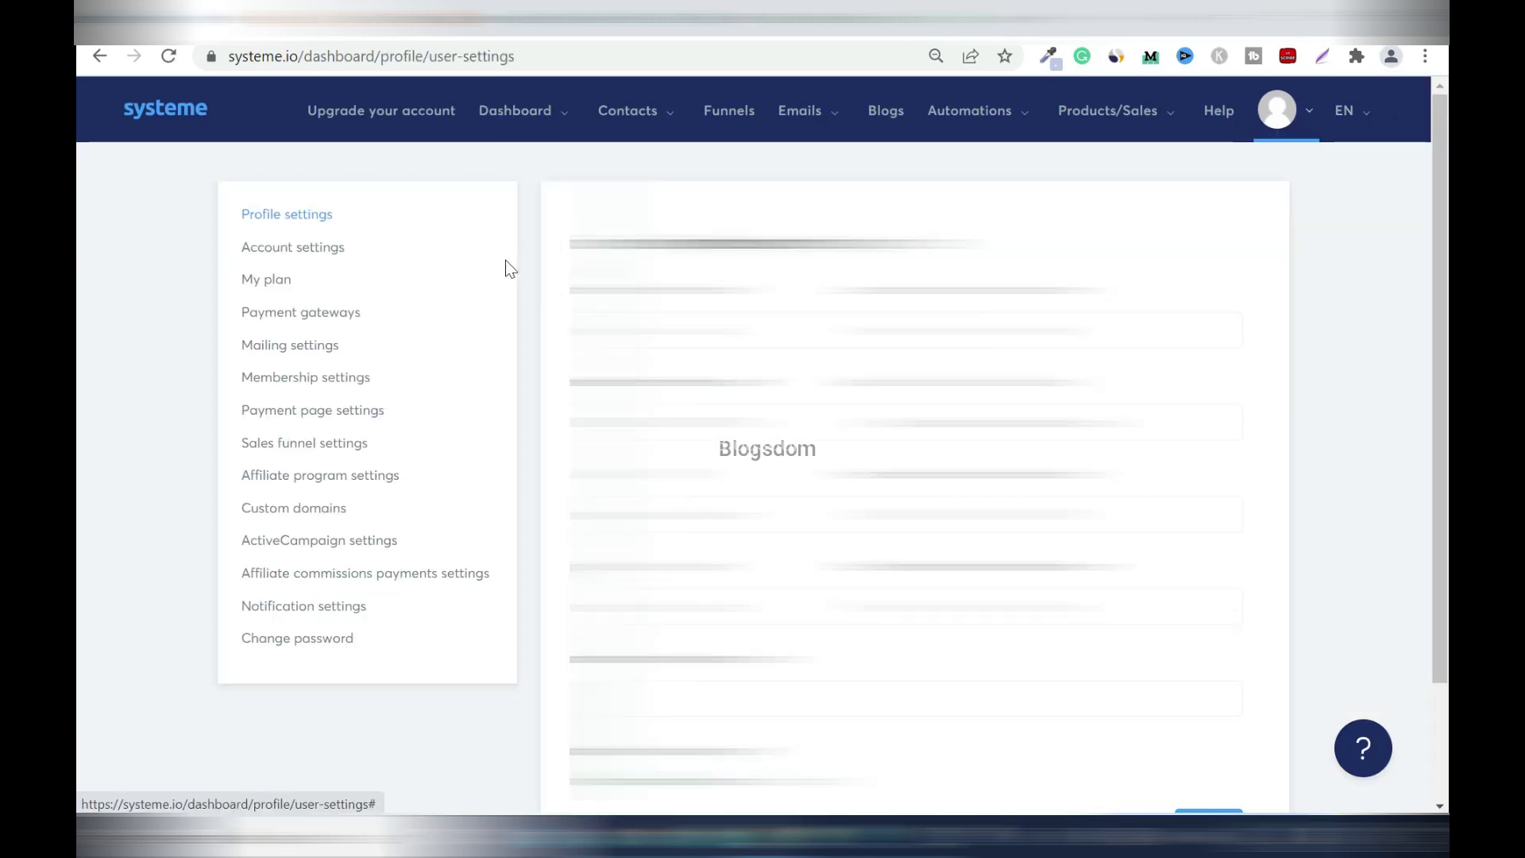
pyautogui.click(302, 515)
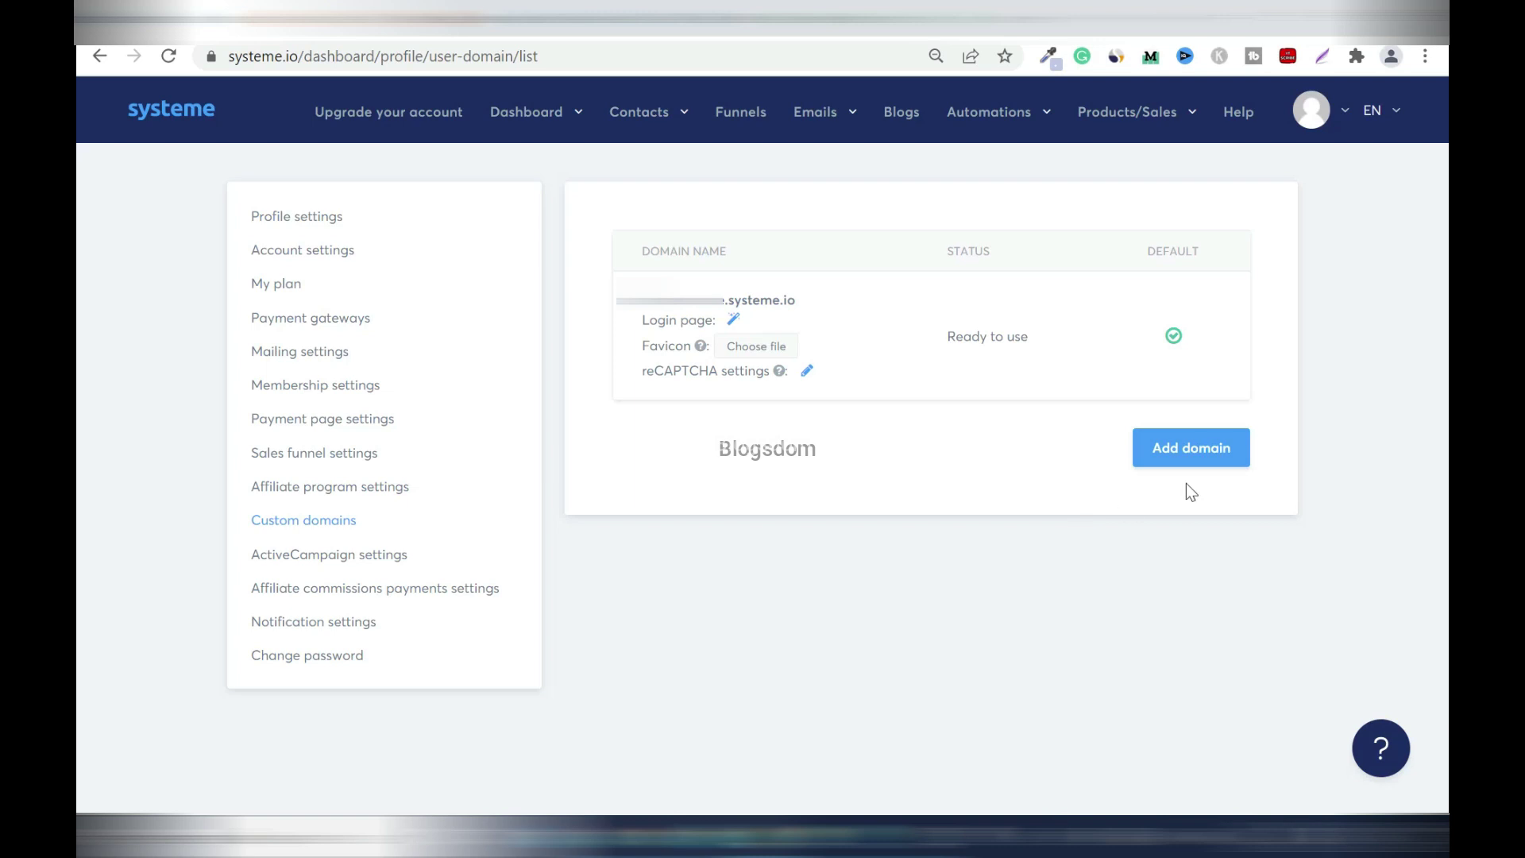
pyautogui.click(1199, 455)
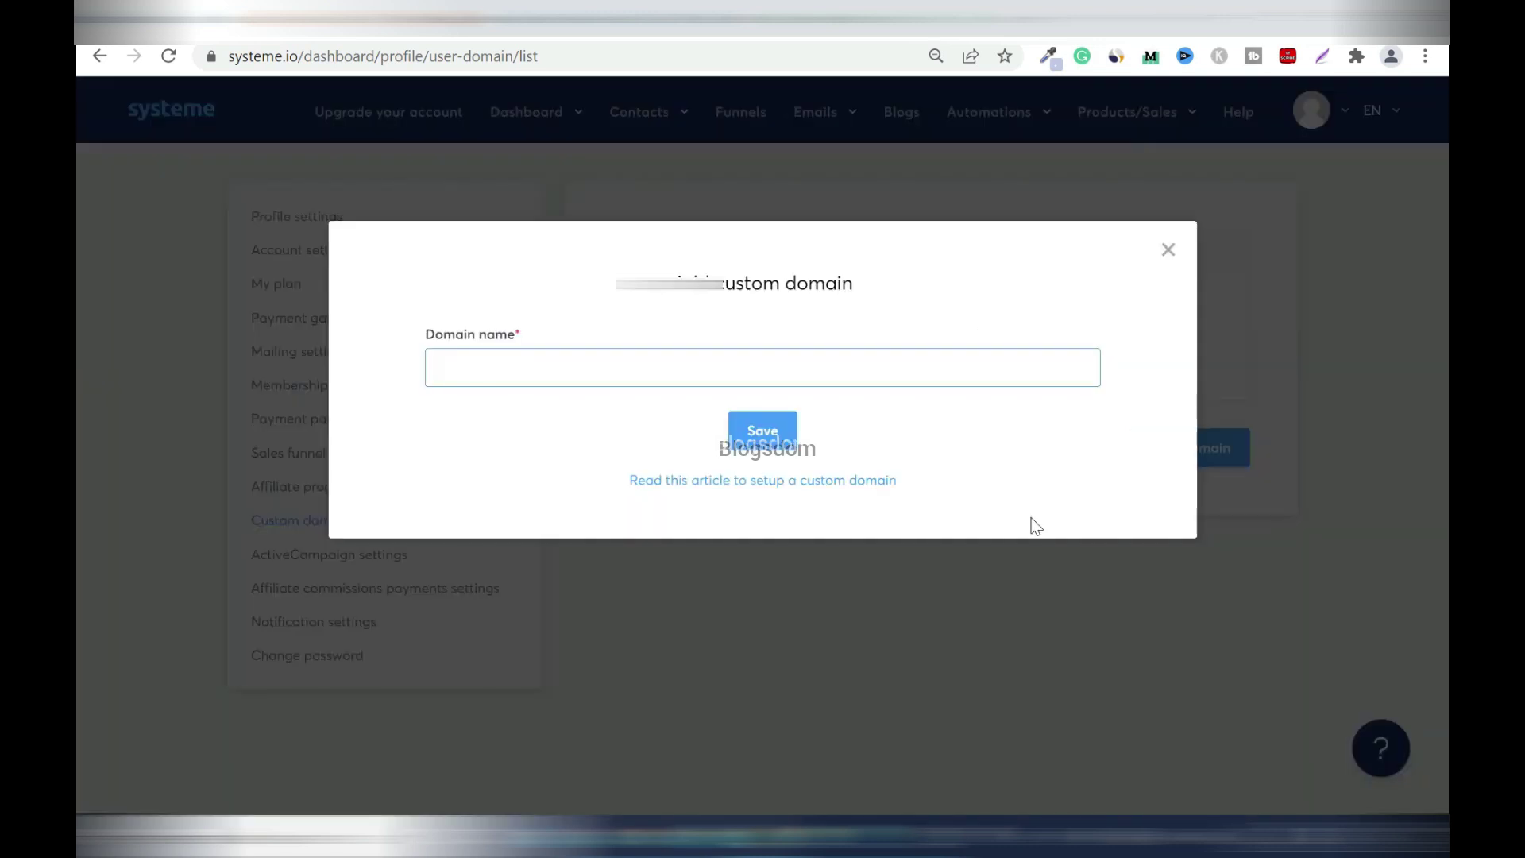
pyautogui.write('successpage.io')
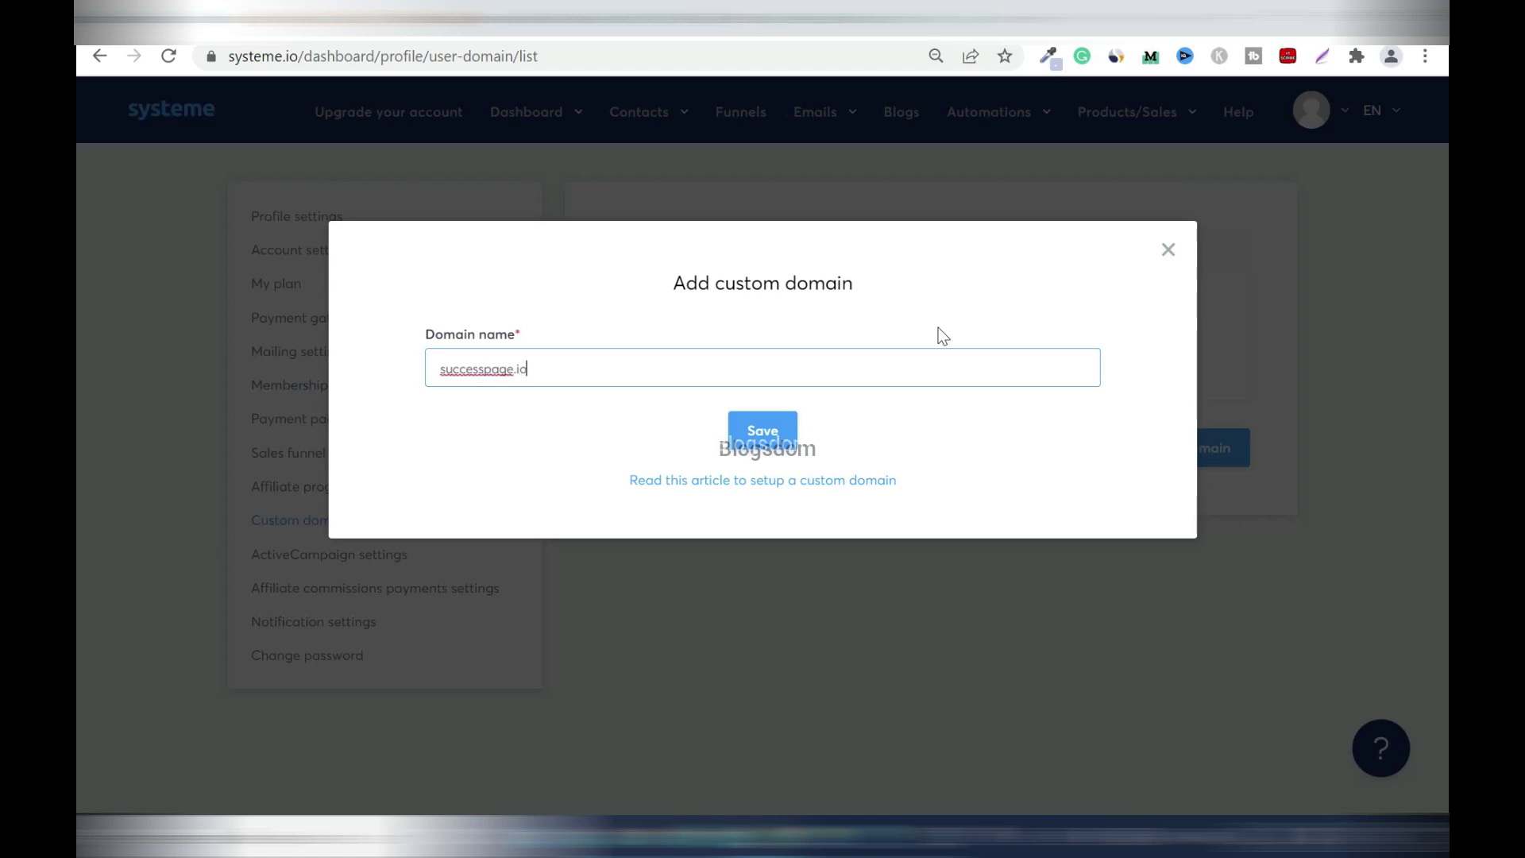
pyautogui.click(782, 440)
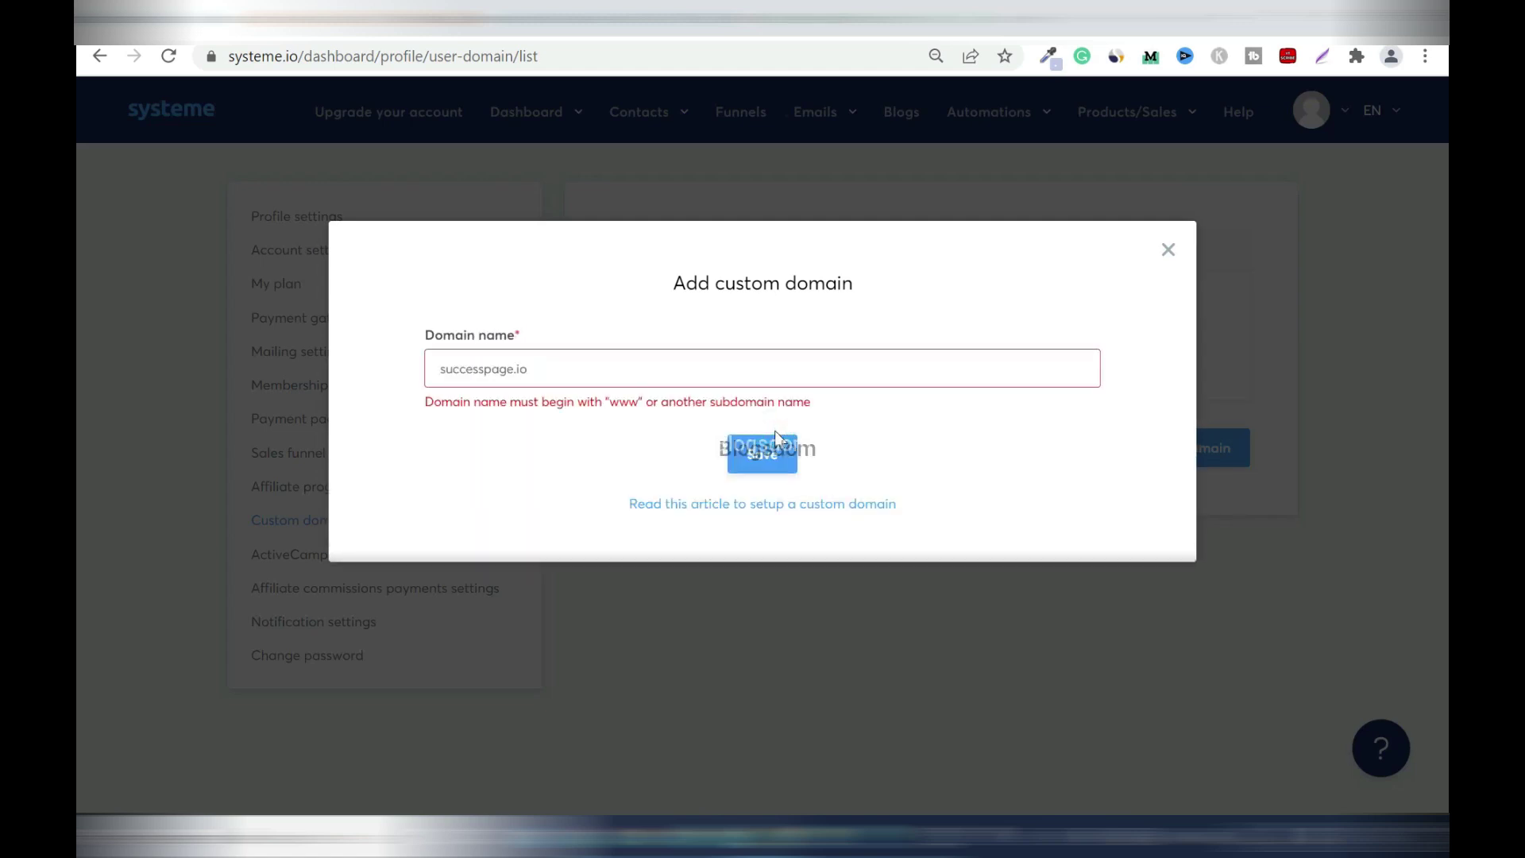
pyautogui.click(438, 369)
pyautogui.write('www.')
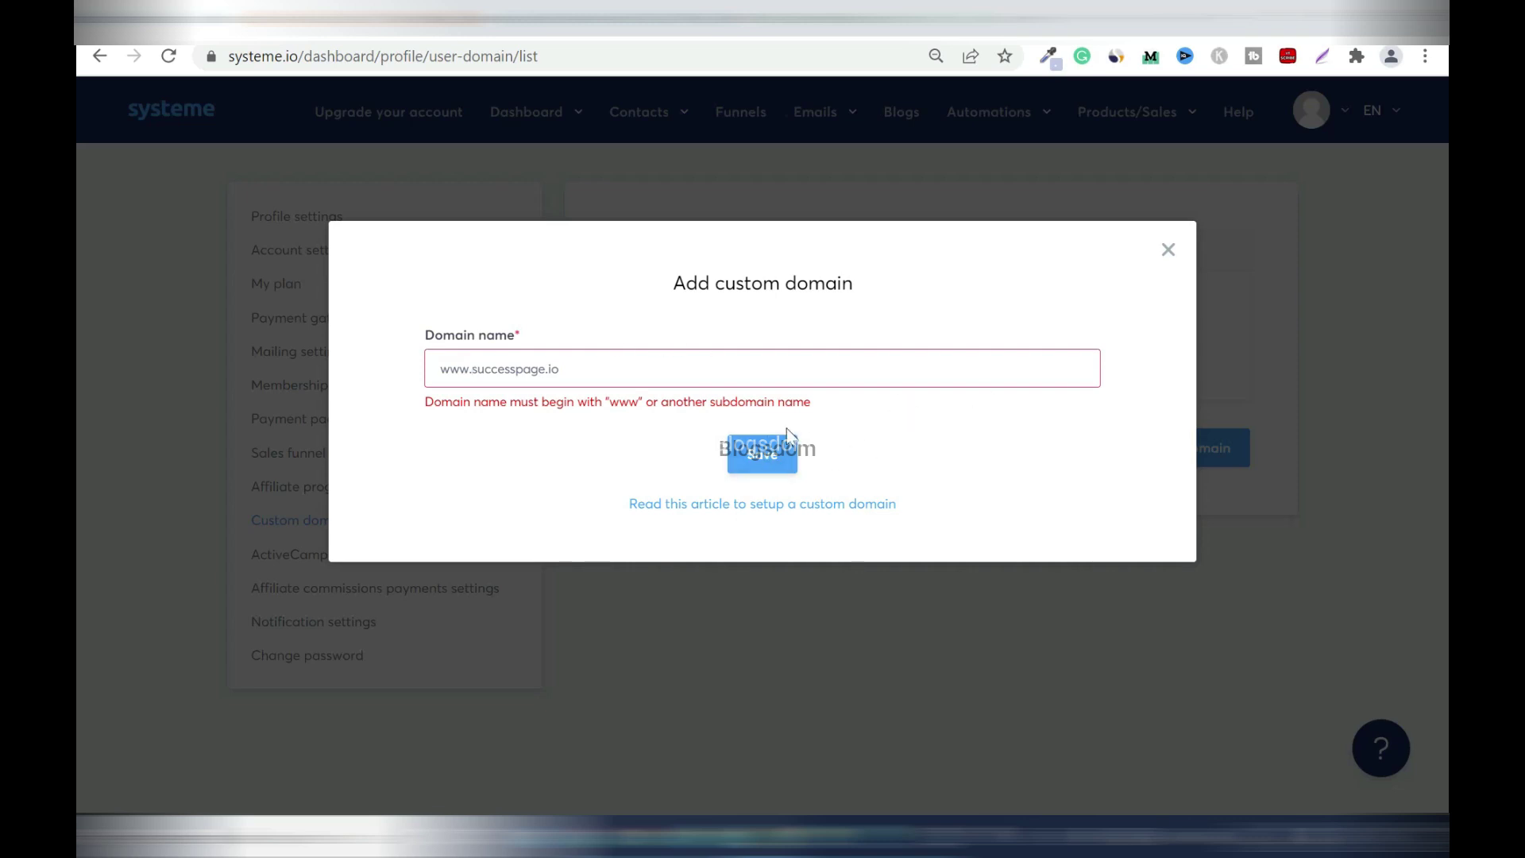
pyautogui.click(758, 459)
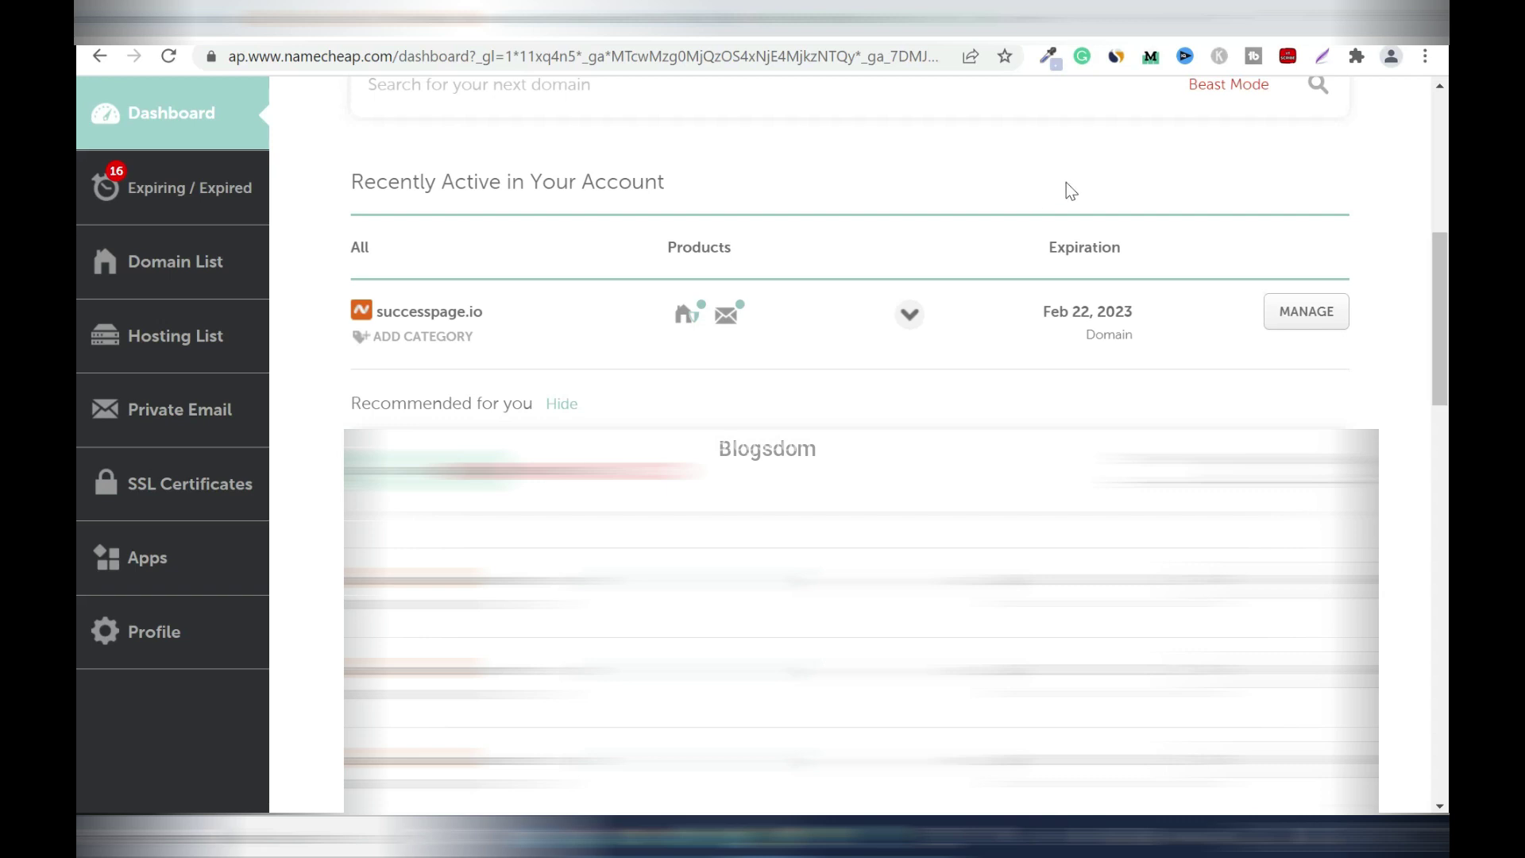
# Open the Advanced DNS settings for successpage.io in Namecheap.
pyautogui.click(1304, 313)
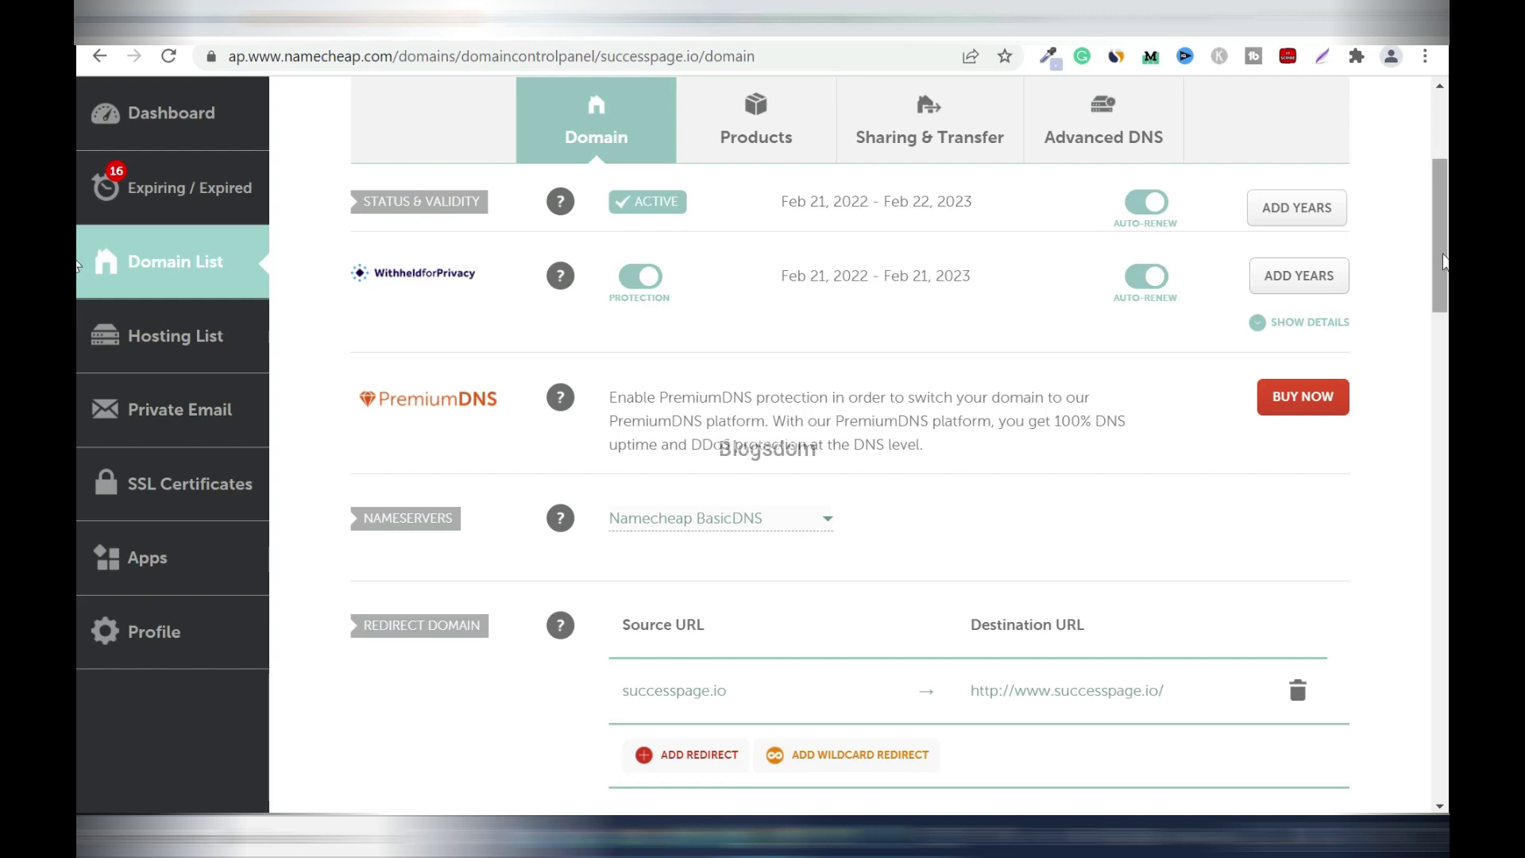
pyautogui.scroll(1, 1088, 226)
pyautogui.click(1133, 205)
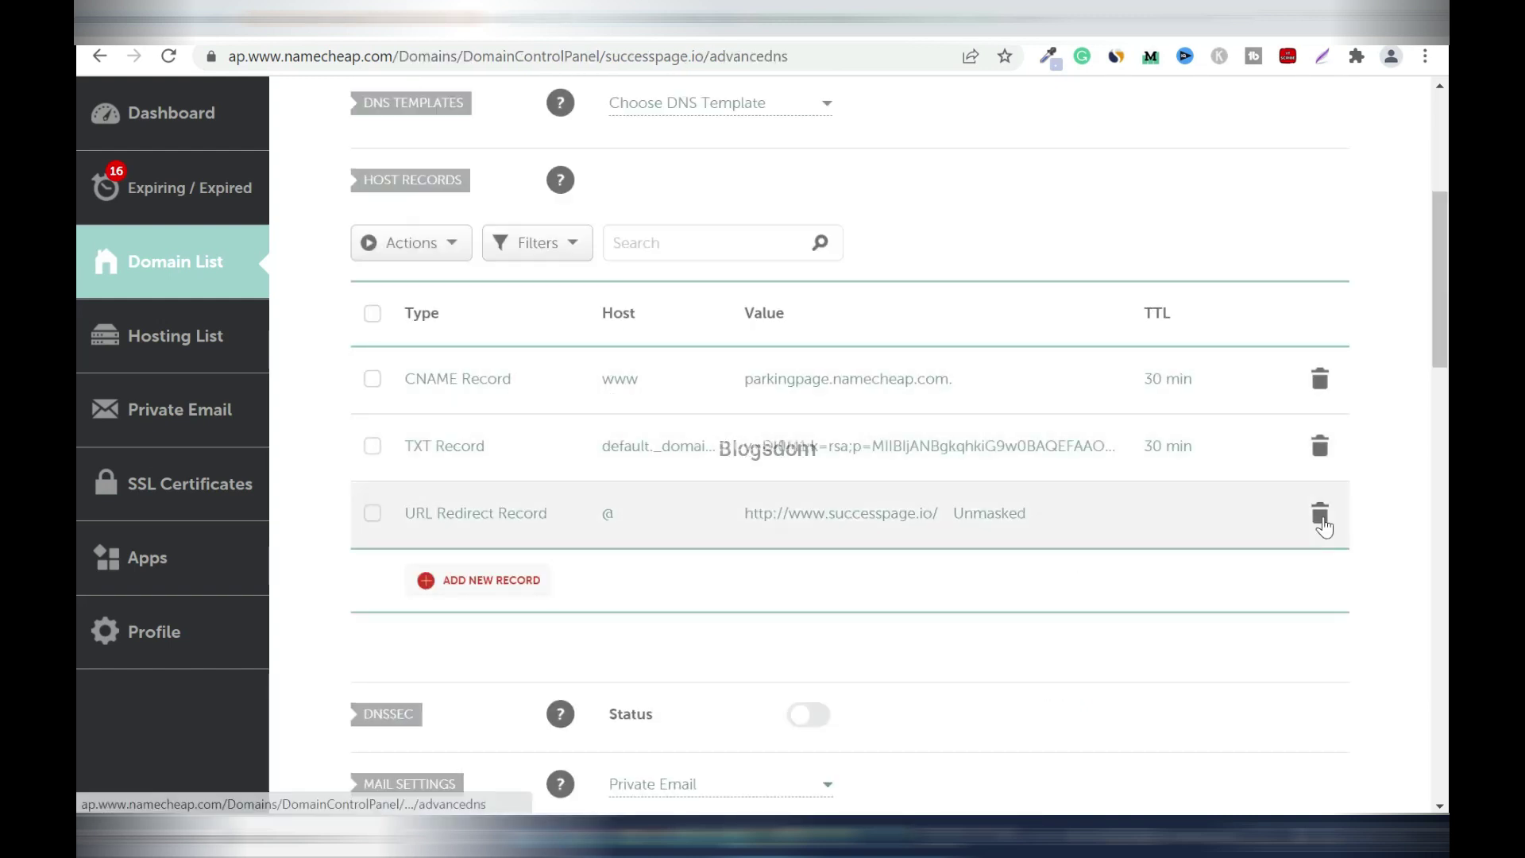
# Delete the URL Redirect, TXT and www CNAME host records, confirming each deletion.
pyautogui.click(1320, 513)
pyautogui.click(1223, 610)
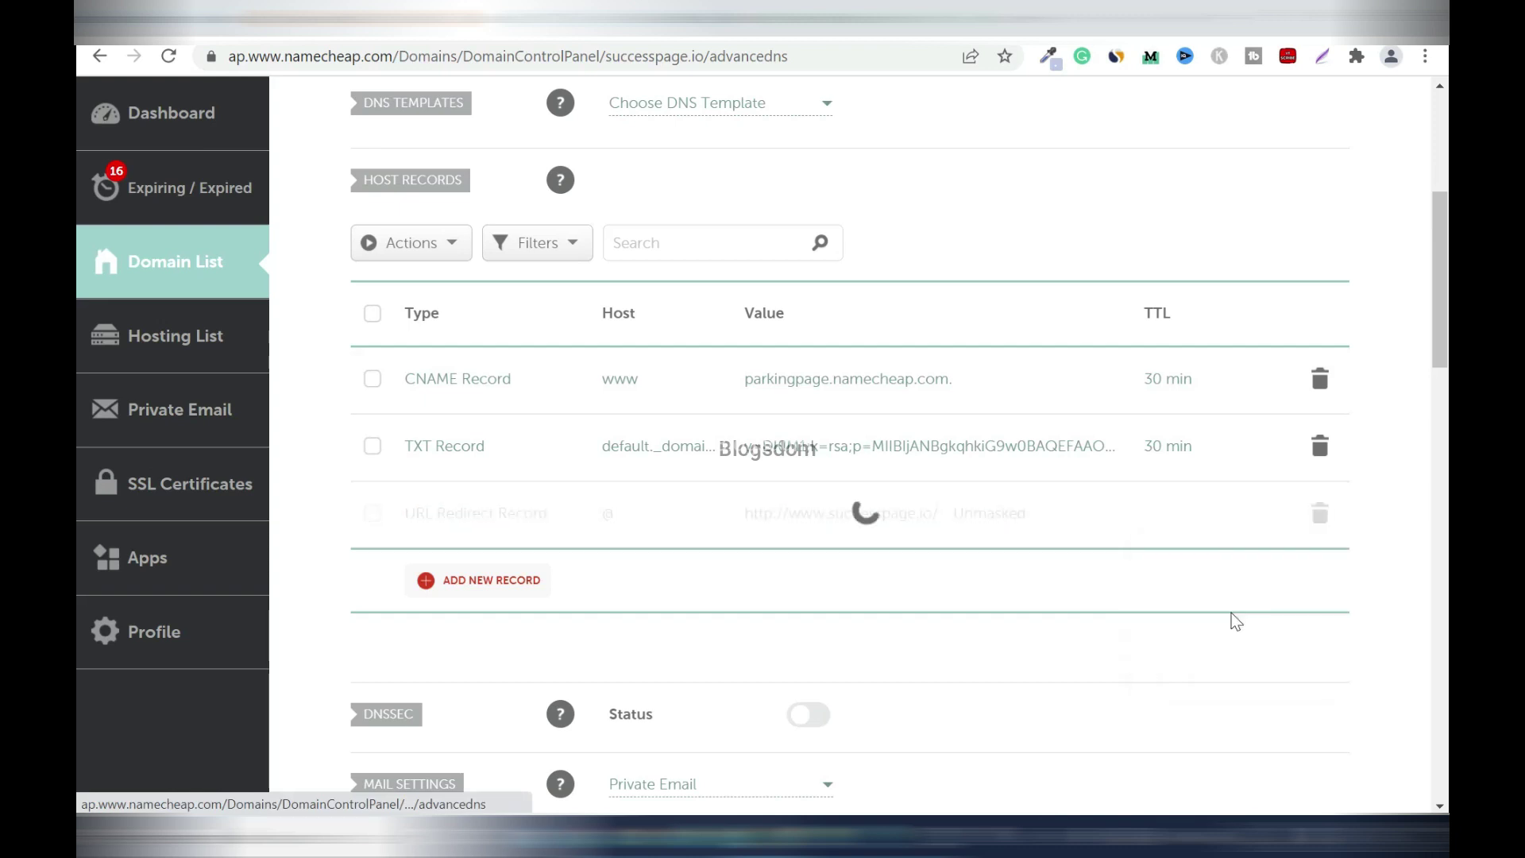
pyautogui.click(1320, 447)
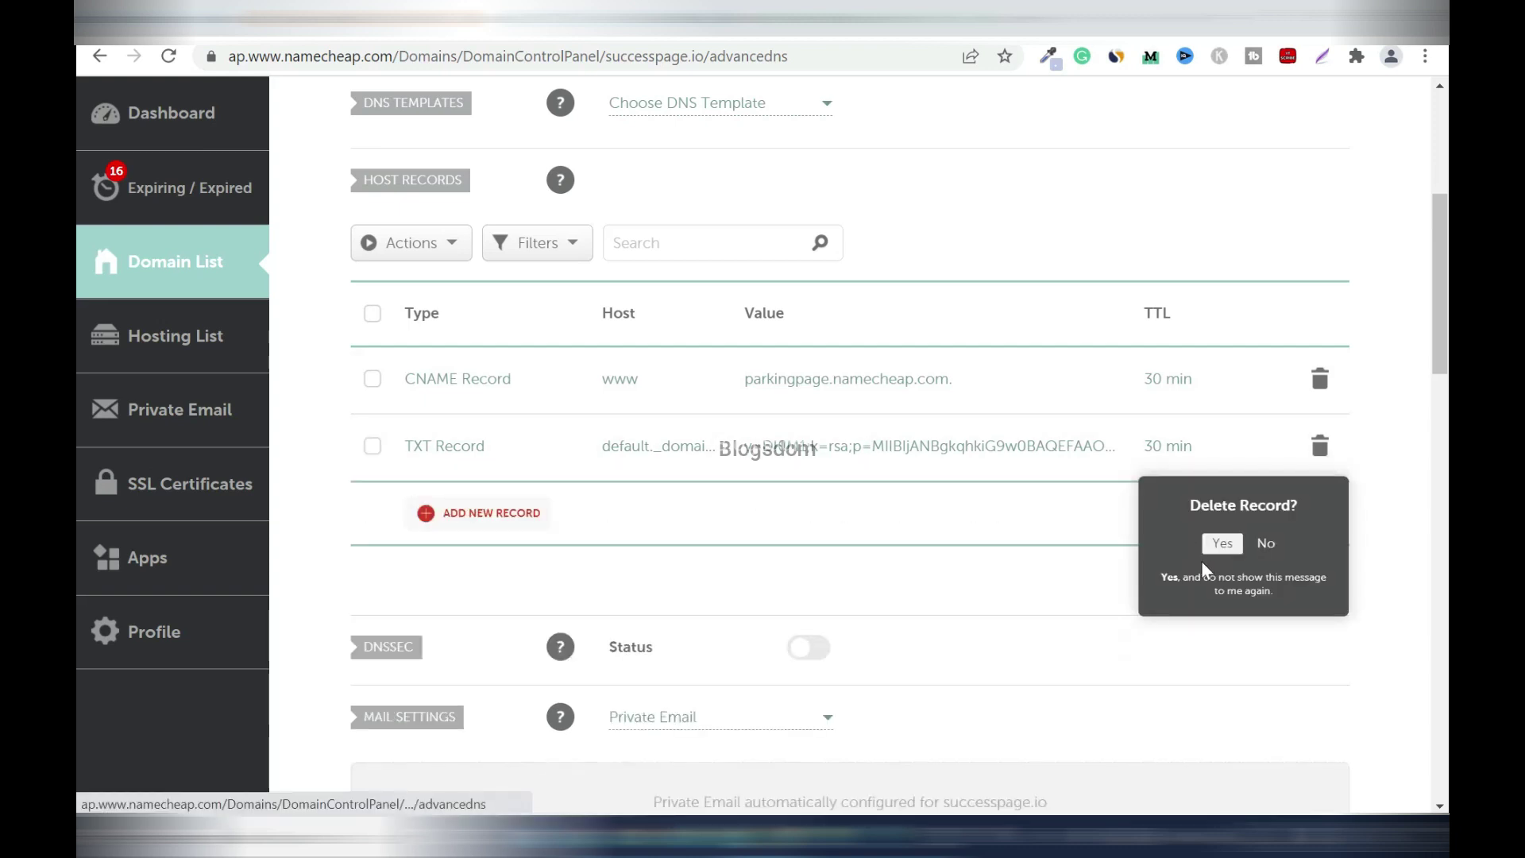
pyautogui.click(1221, 540)
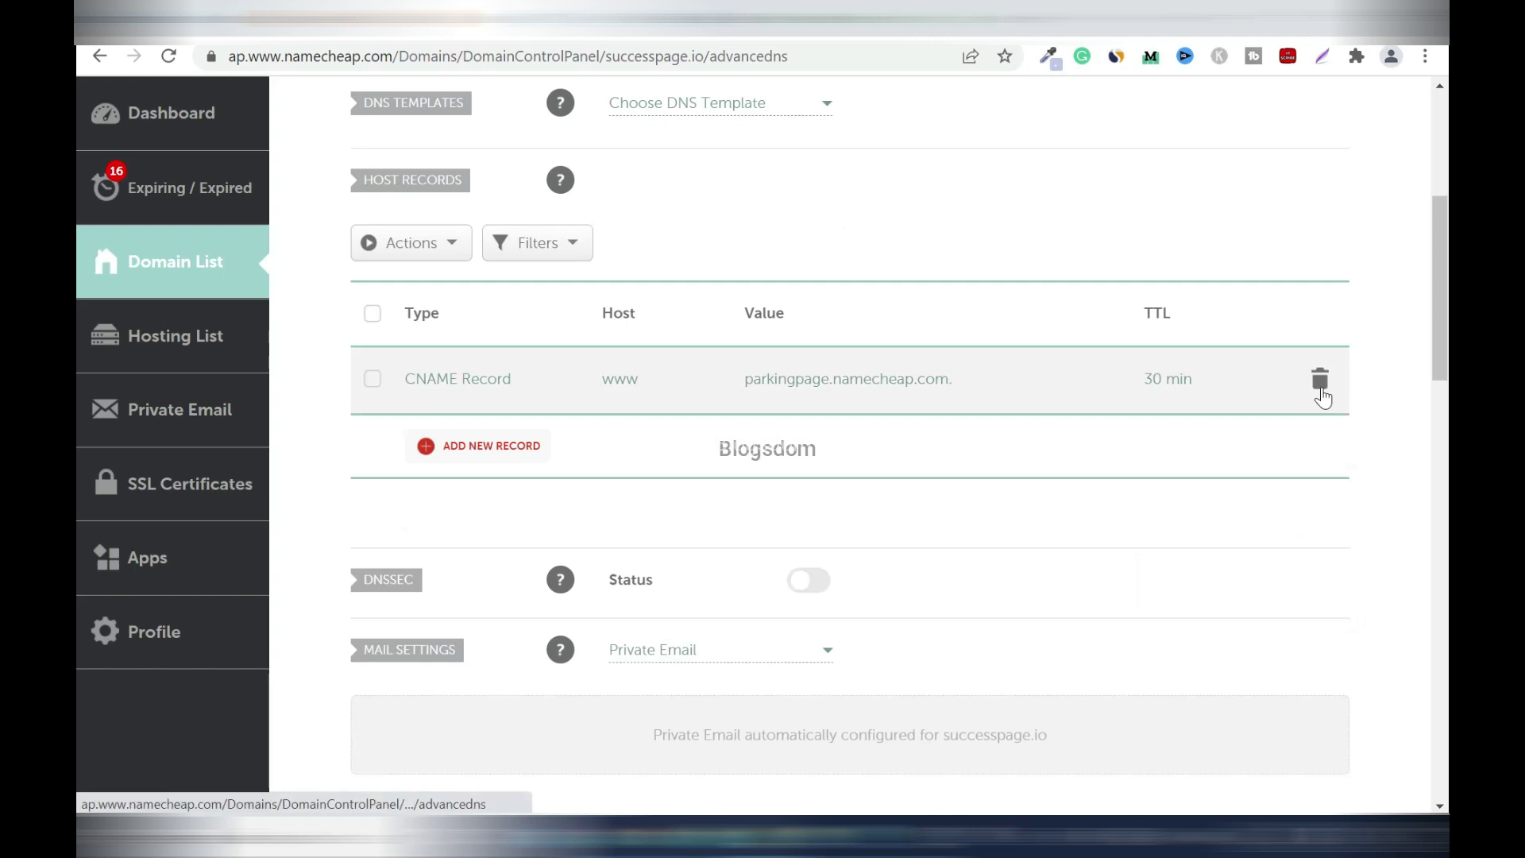
pyautogui.click(1319, 380)
pyautogui.click(1229, 474)
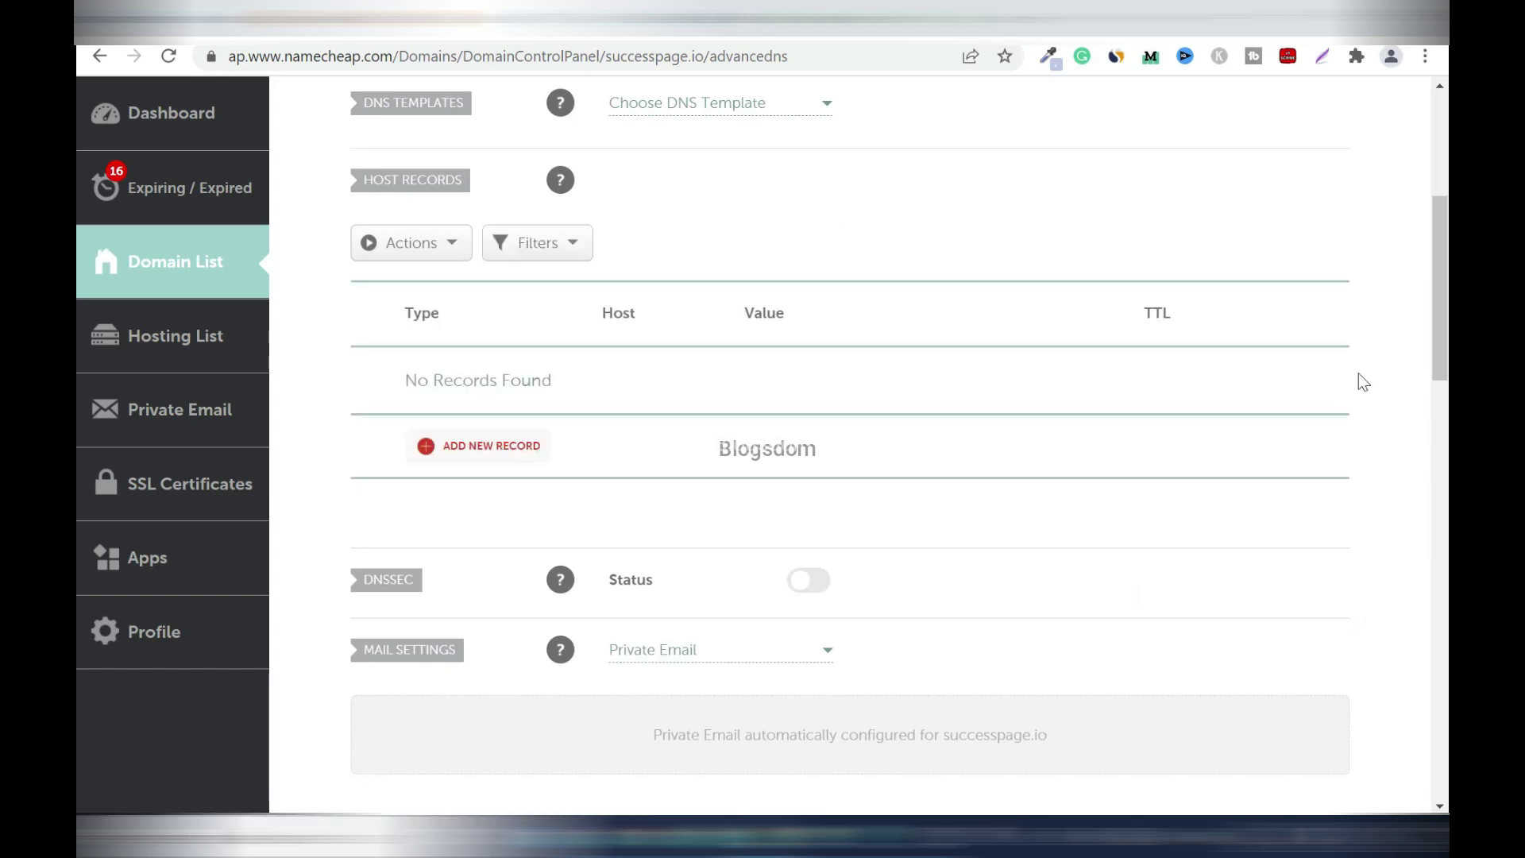
pyautogui.click(480, 447)
pyautogui.scroll(-3, 509, 442)
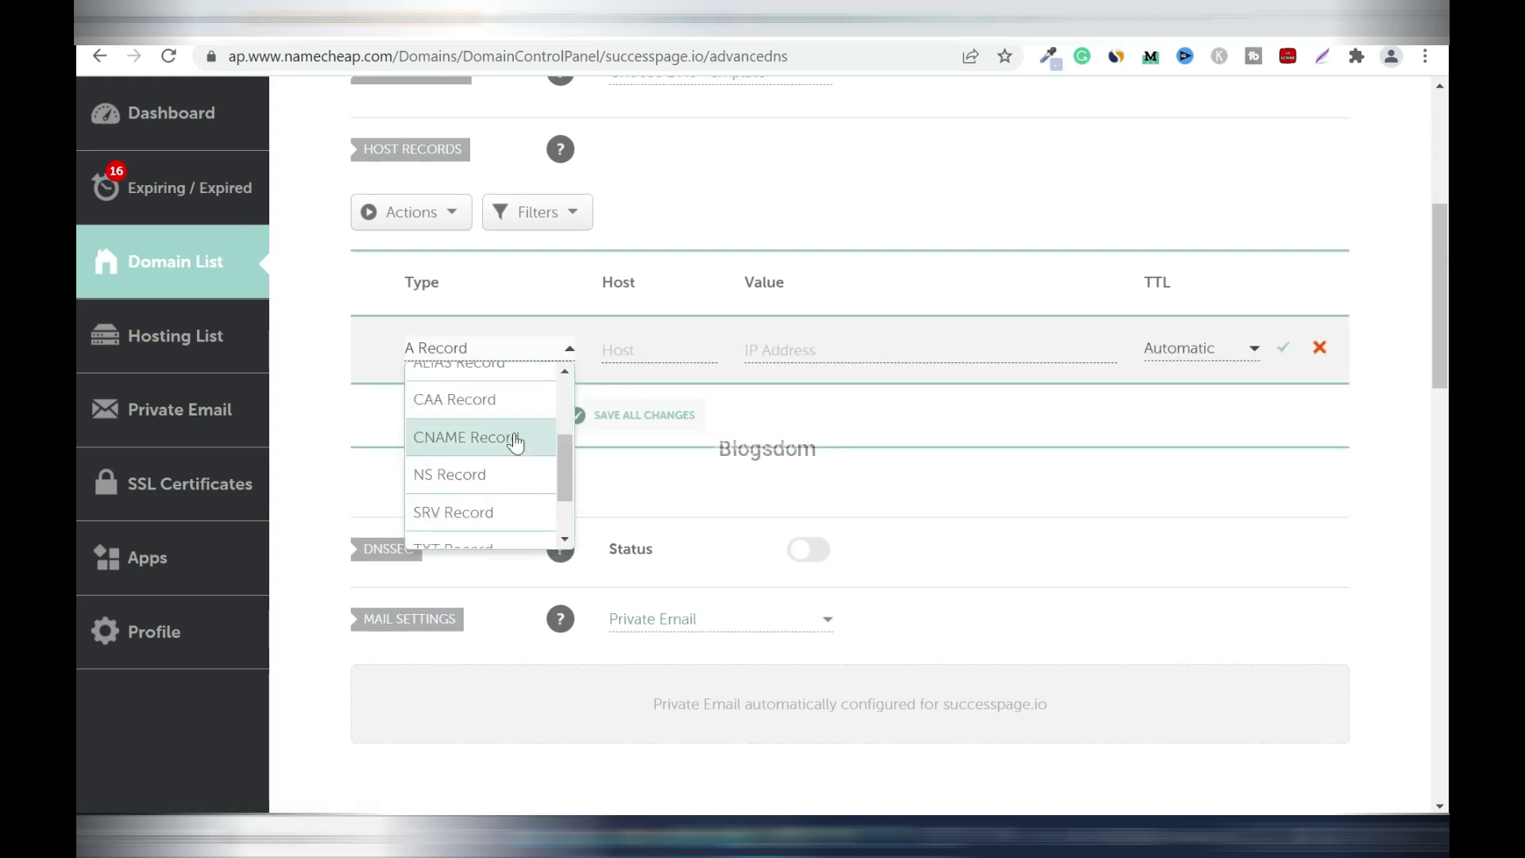
pyautogui.click(515, 441)
pyautogui.click(645, 349)
pyautogui.write('www')
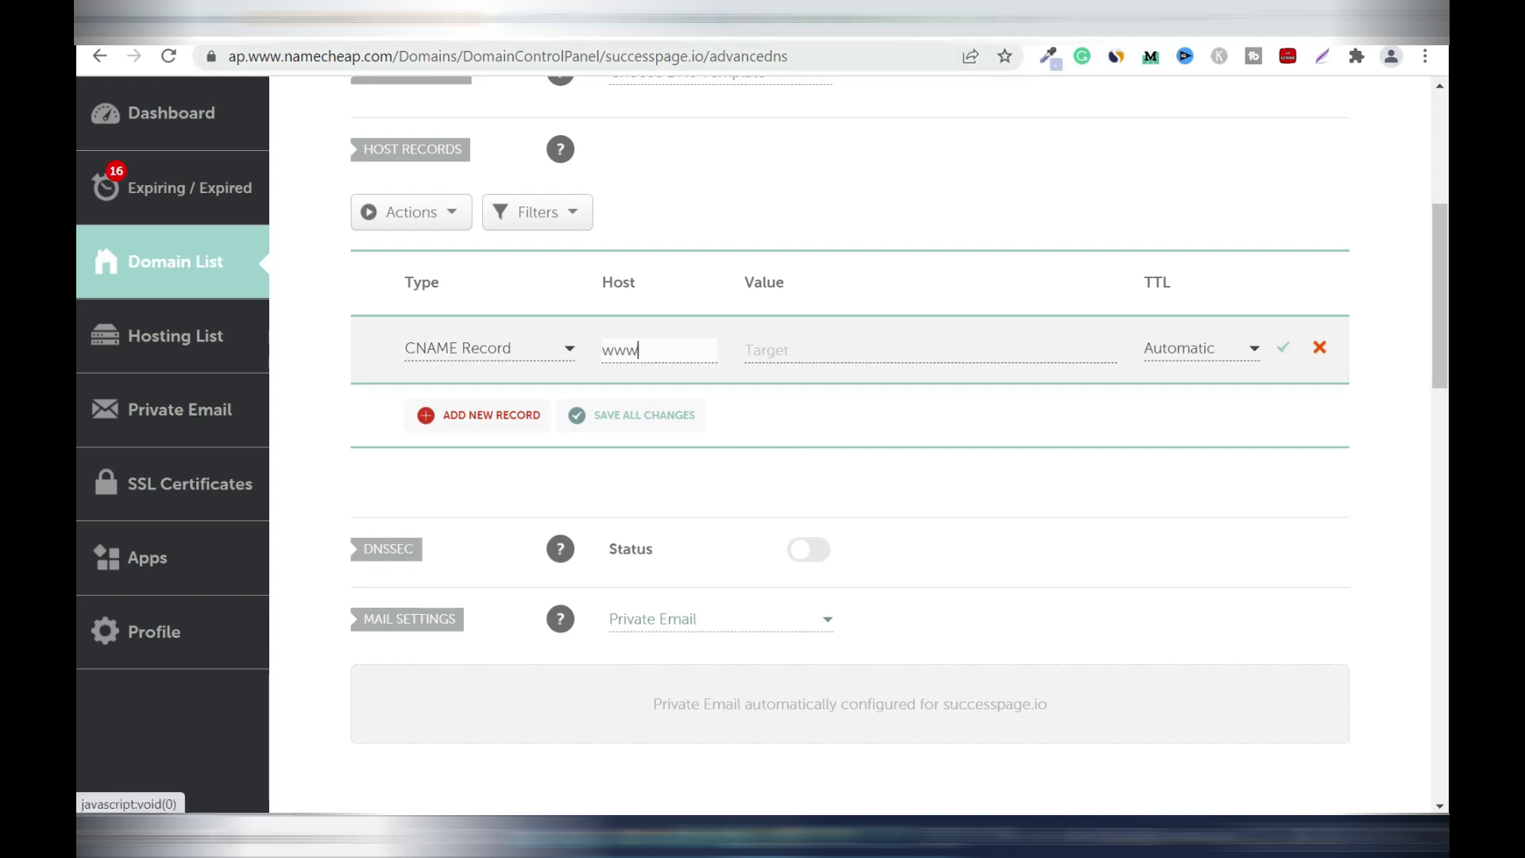
# Set its value to d1airayrjr1duv.cloudfront.net., copied from systeme.io, and save the record.
pyautogui.hotkey('ctrl', 'Tab')
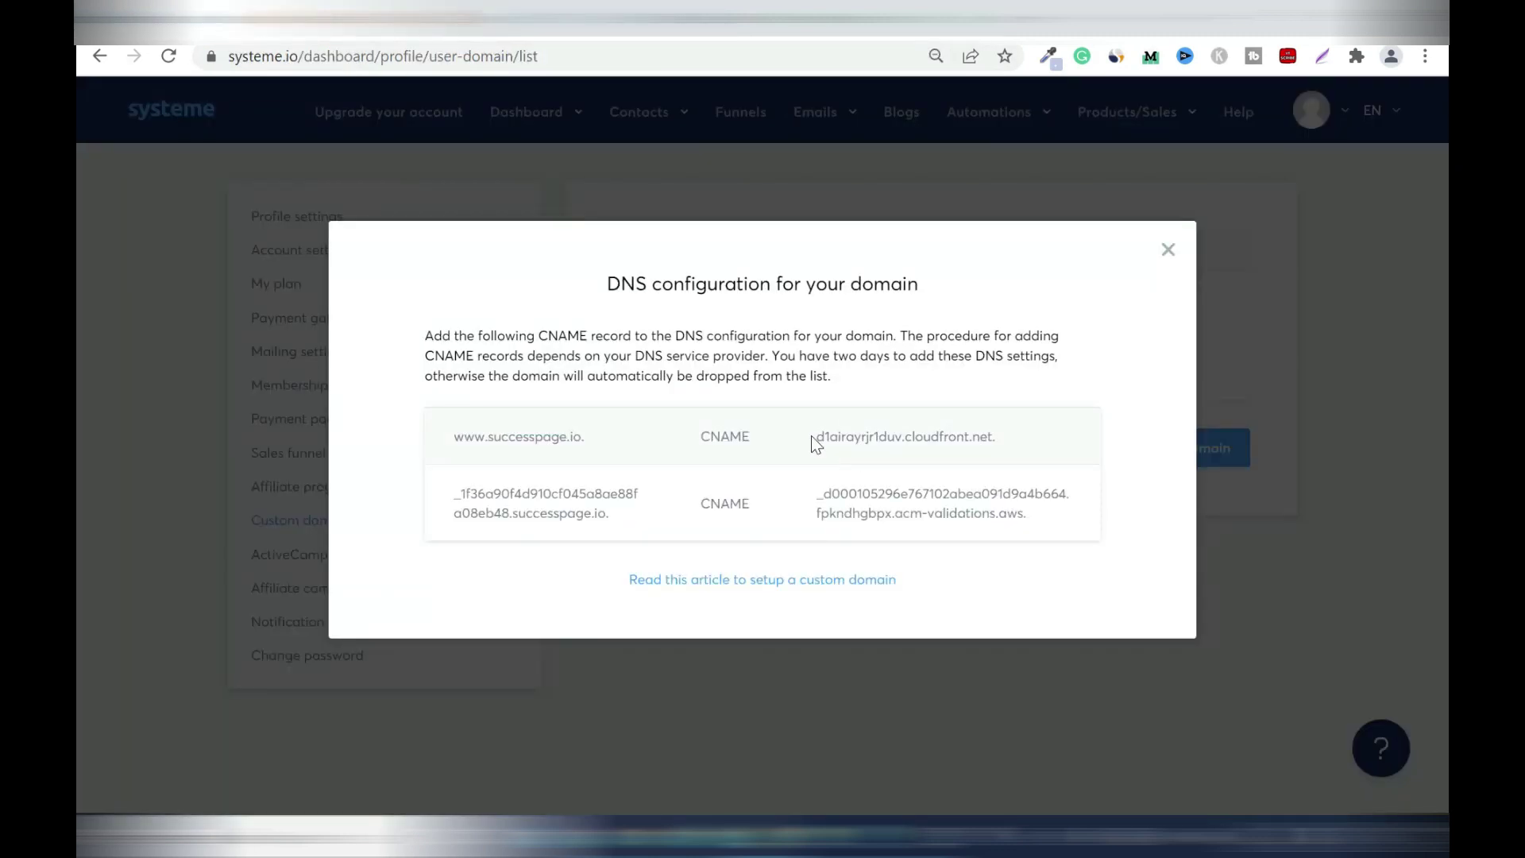
pyautogui.moveTo(812, 436); pyautogui.dragTo(1018, 426)
pyautogui.rightClick(964, 438)
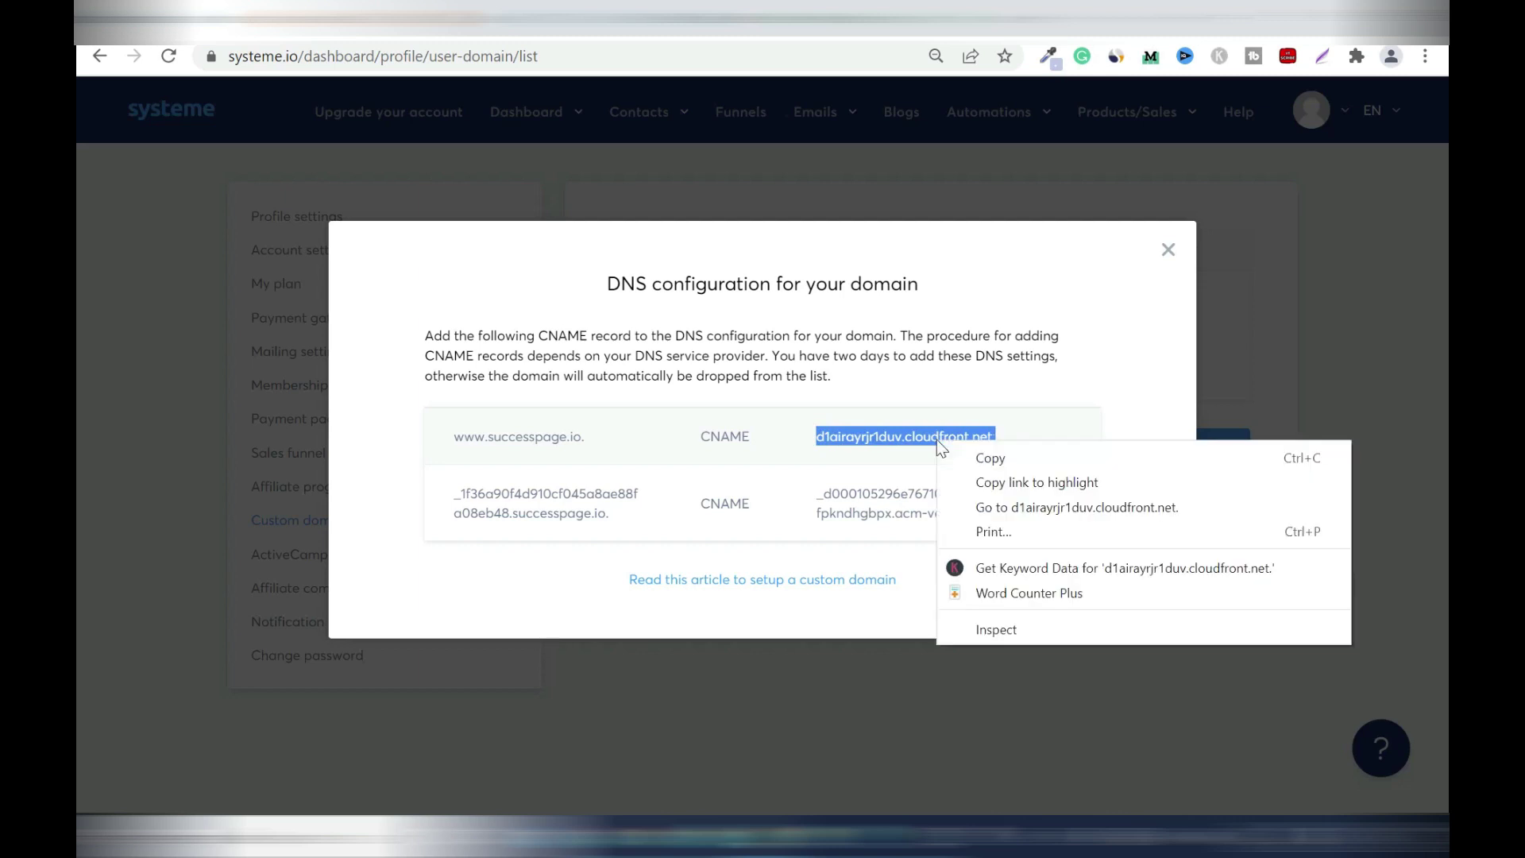
pyautogui.click(991, 455)
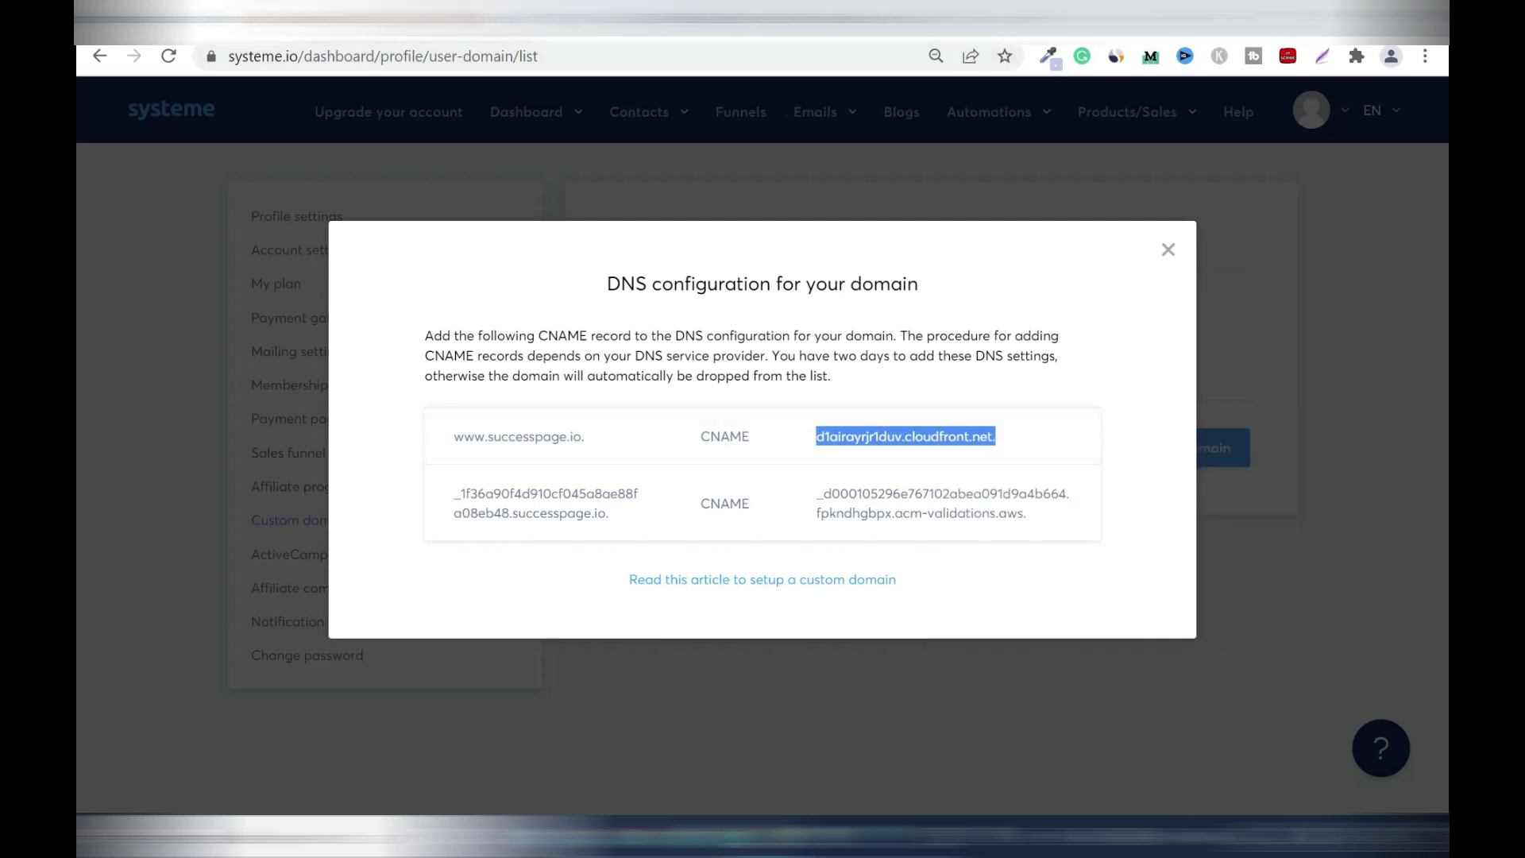
pyautogui.hotkey('ctrl', 'shift', 'Tab')
pyautogui.click(809, 346)
pyautogui.rightClick(809, 347)
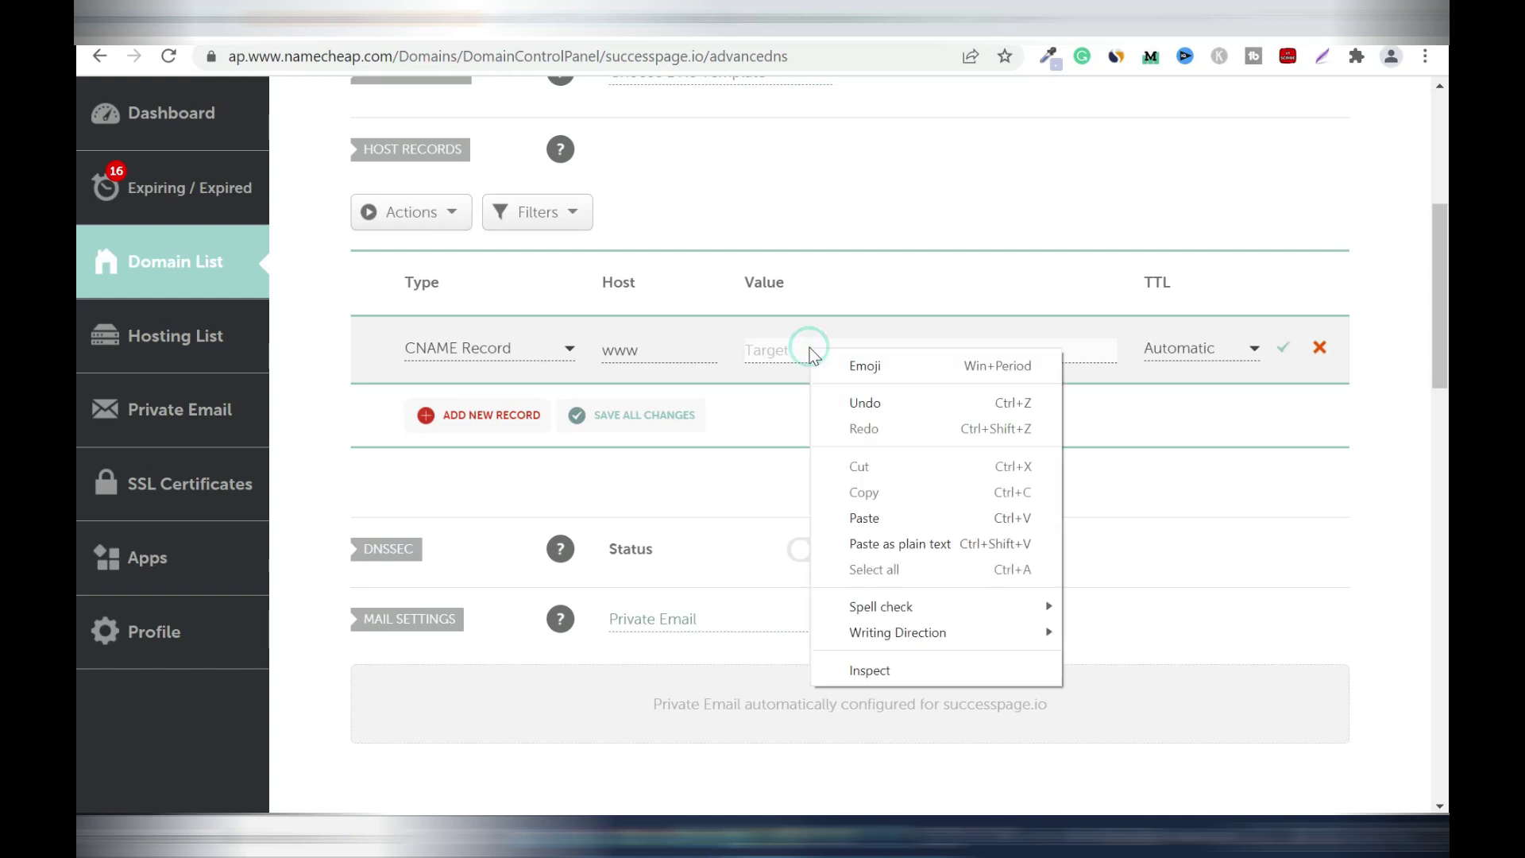
pyautogui.click(884, 515)
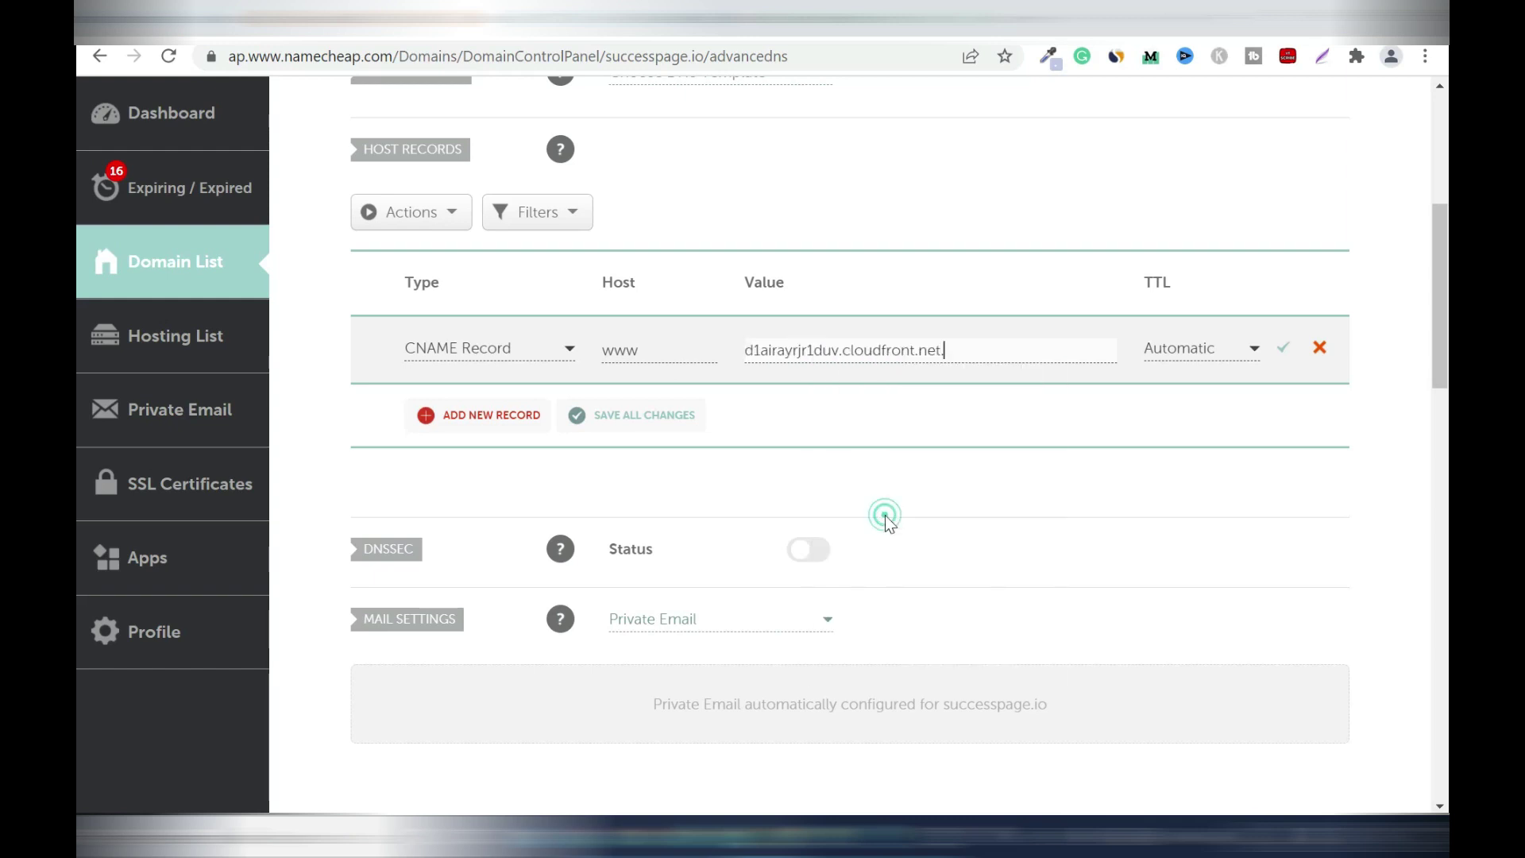
pyautogui.click(1283, 352)
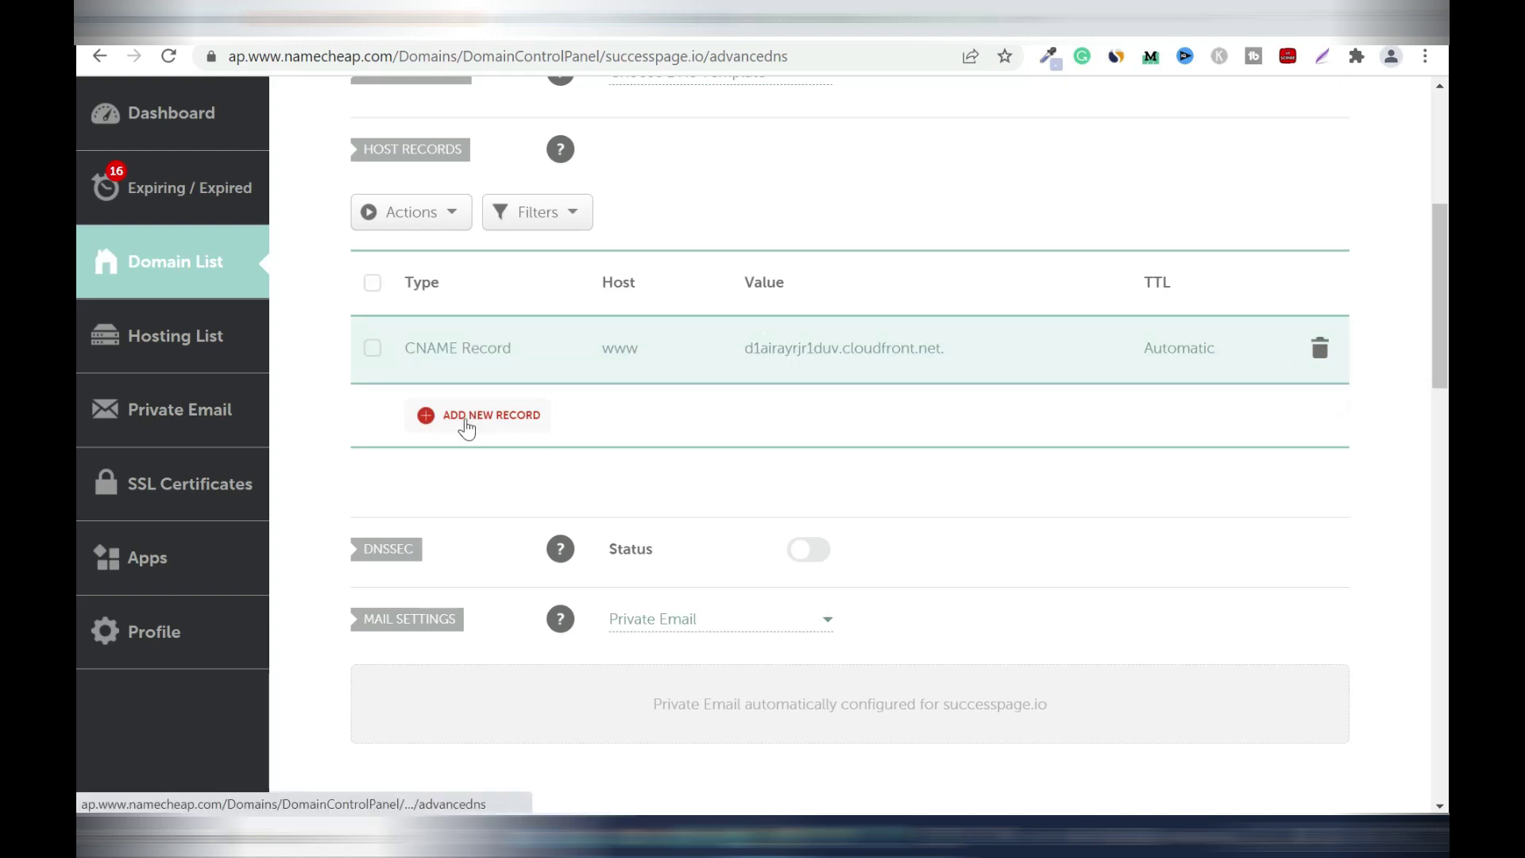
# Add a second CNAME record whose host is the _1f36a90f4d91… validation prefix copied from systeme.io.
pyautogui.click(467, 417)
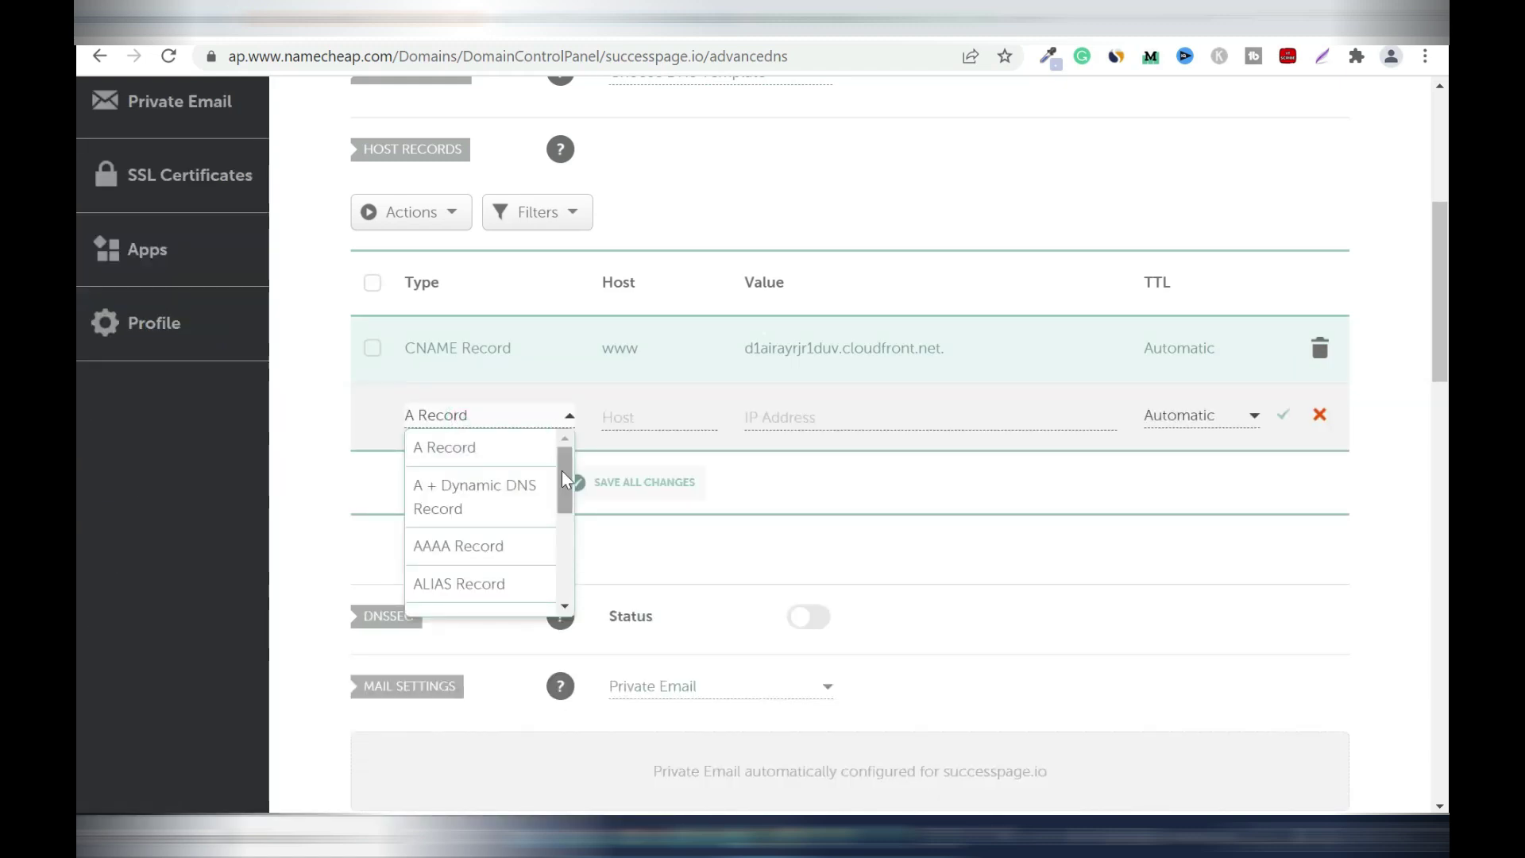
pyautogui.moveTo(572, 486)
pyautogui.mouseDown()
pyautogui.moveTo(566, 560)
pyautogui.moveTo(565, 468)
pyautogui.moveTo(566, 506)
pyautogui.mouseUp()
pyautogui.scroll(-1, 517, 517)
pyautogui.click(494, 537)
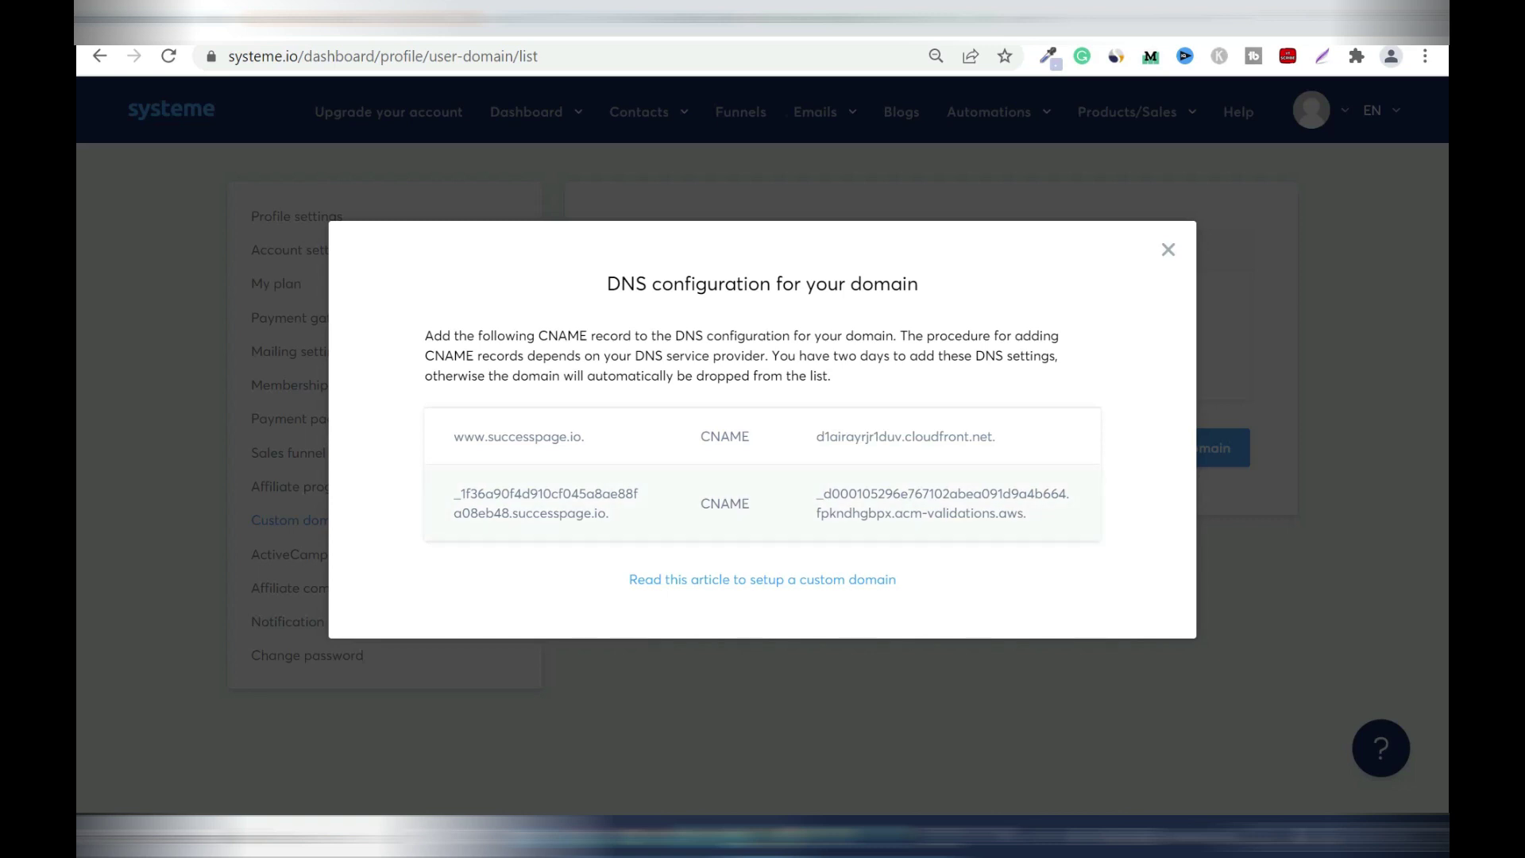
pyautogui.moveTo(509, 512); pyautogui.dragTo(456, 493)
pyautogui.rightClick(603, 498)
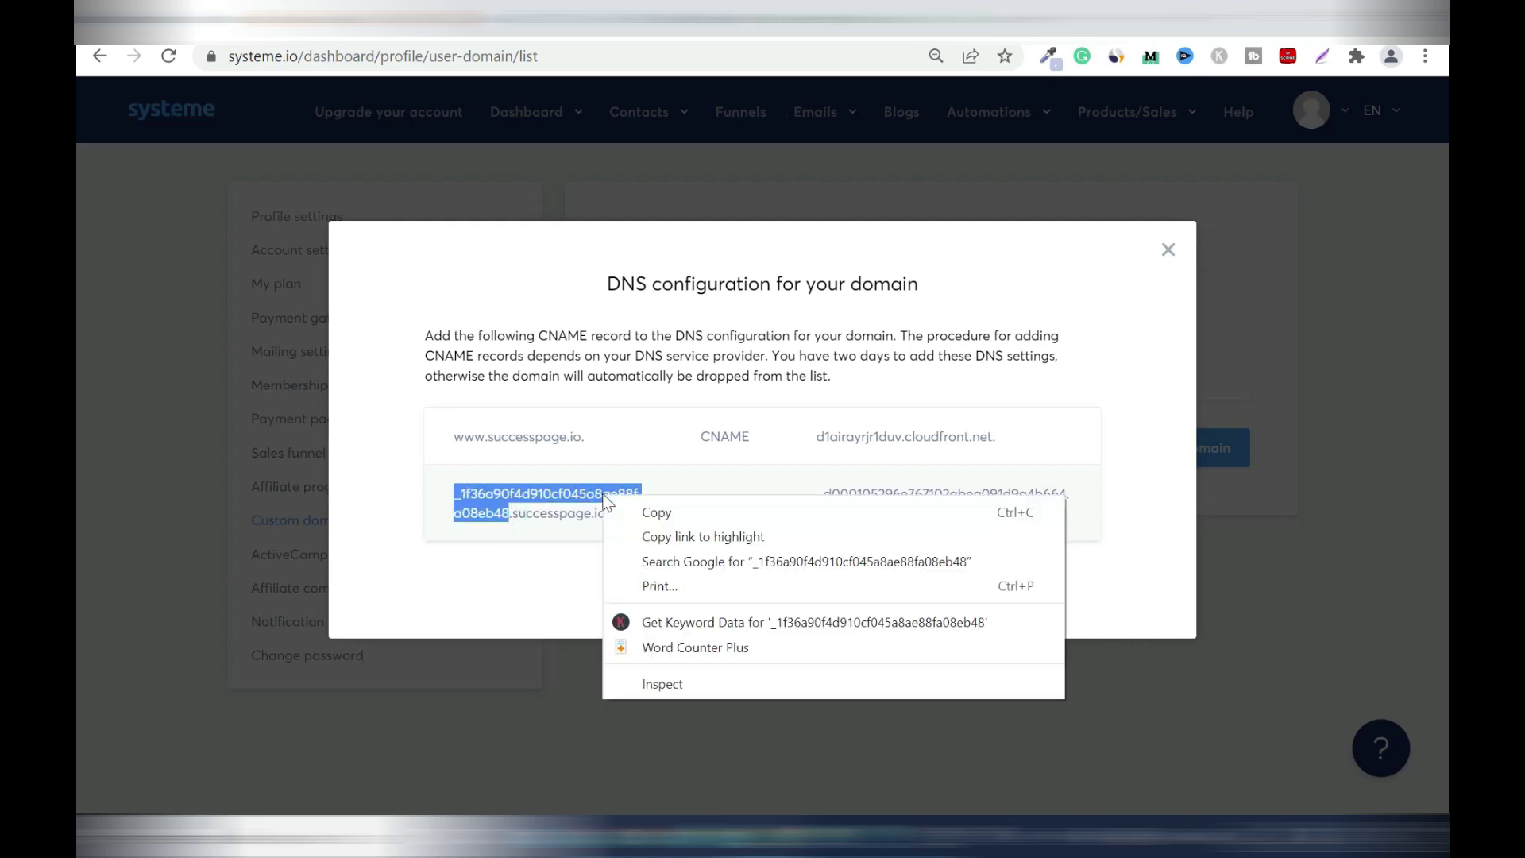
pyautogui.click(658, 513)
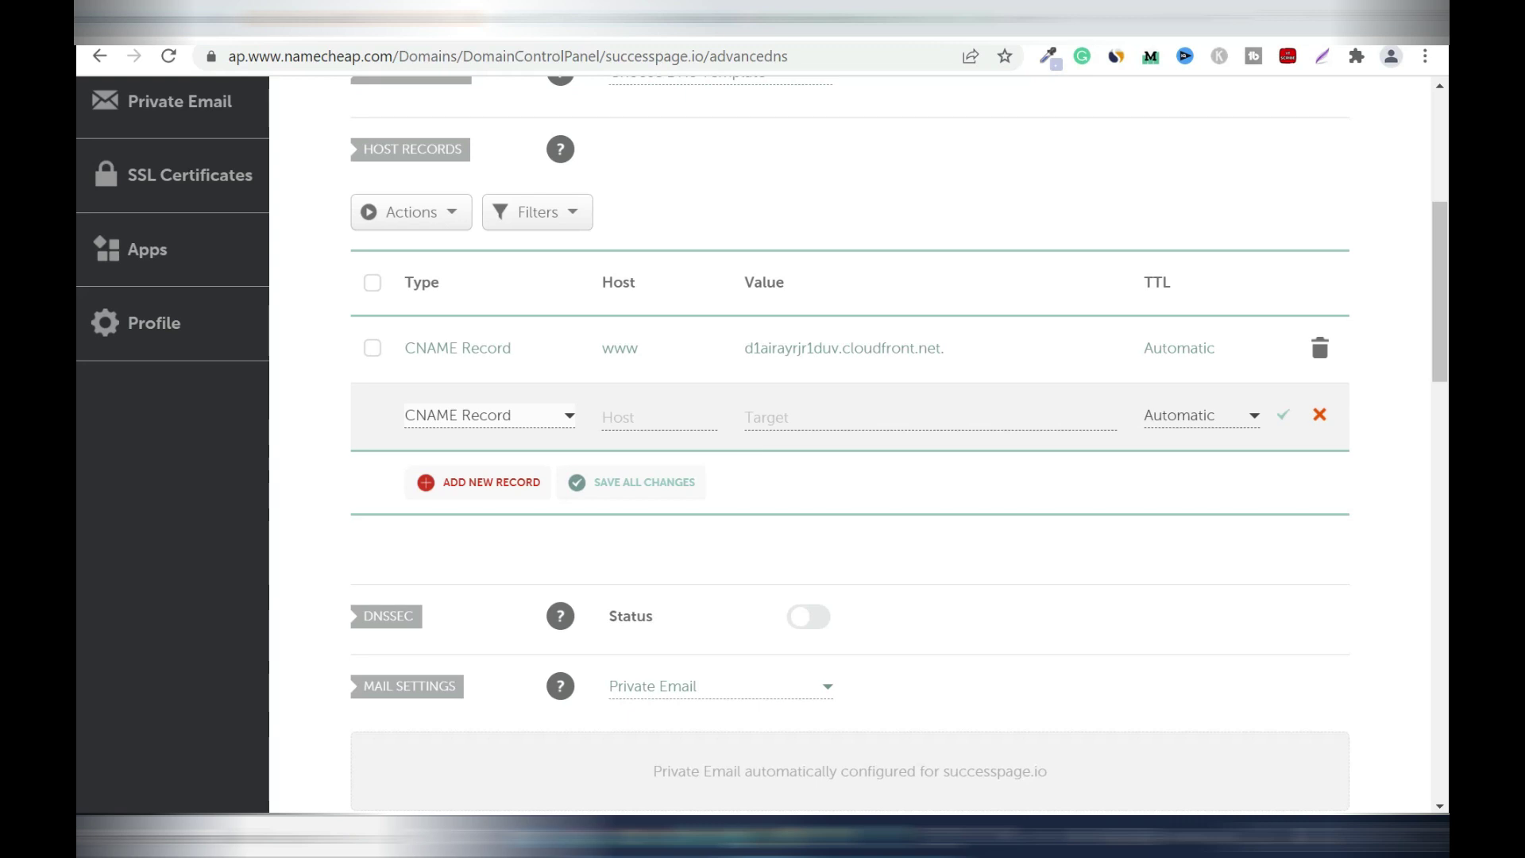
pyautogui.click(646, 416)
pyautogui.rightClick(656, 424)
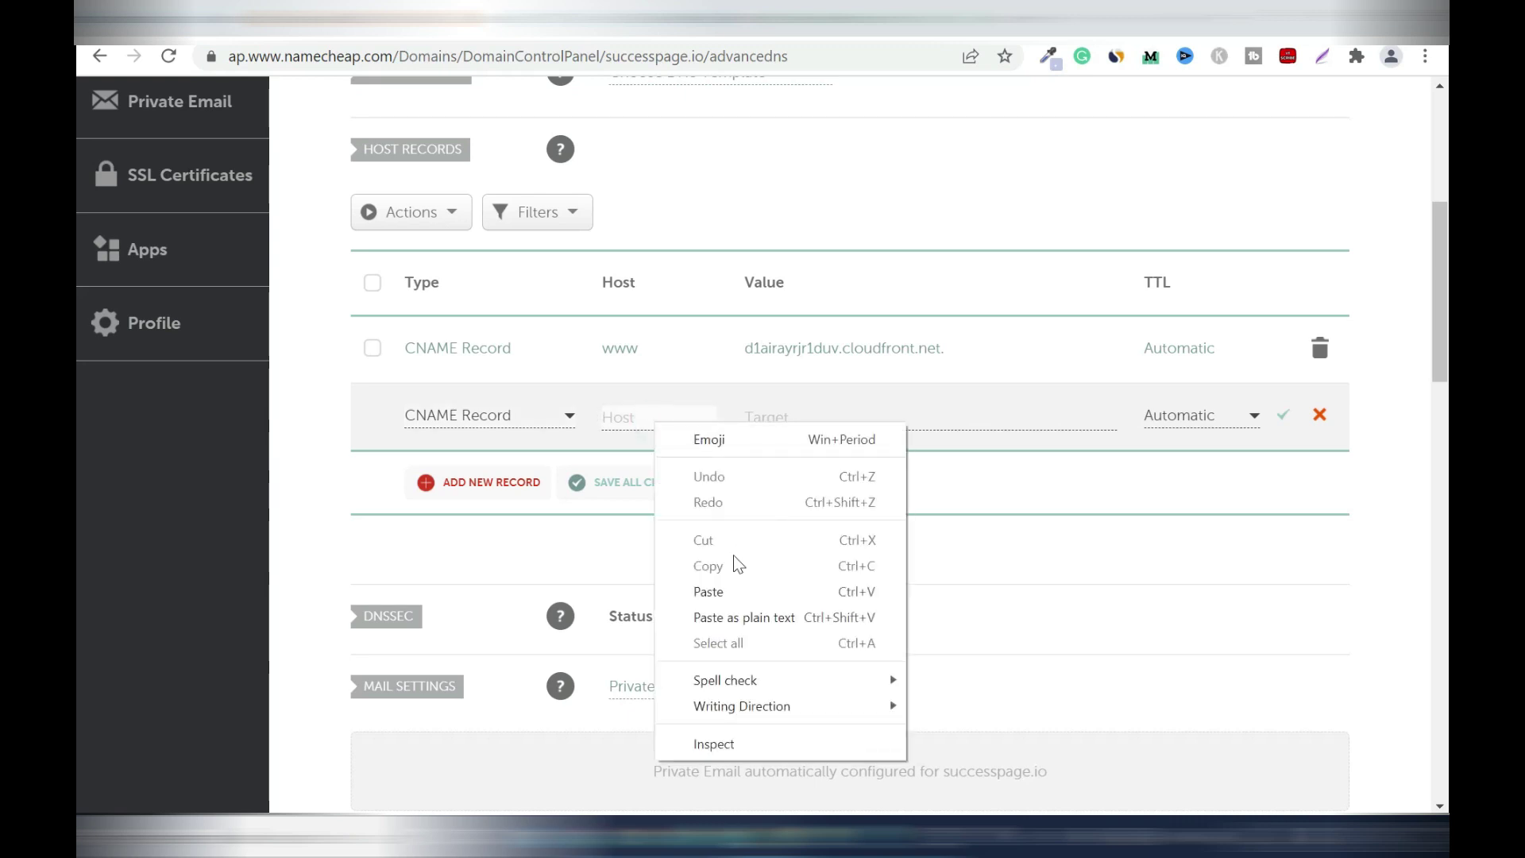
pyautogui.click(715, 592)
# Paste the ACM validation target from systeme.io as its value and save the record.
pyautogui.click(800, 416)
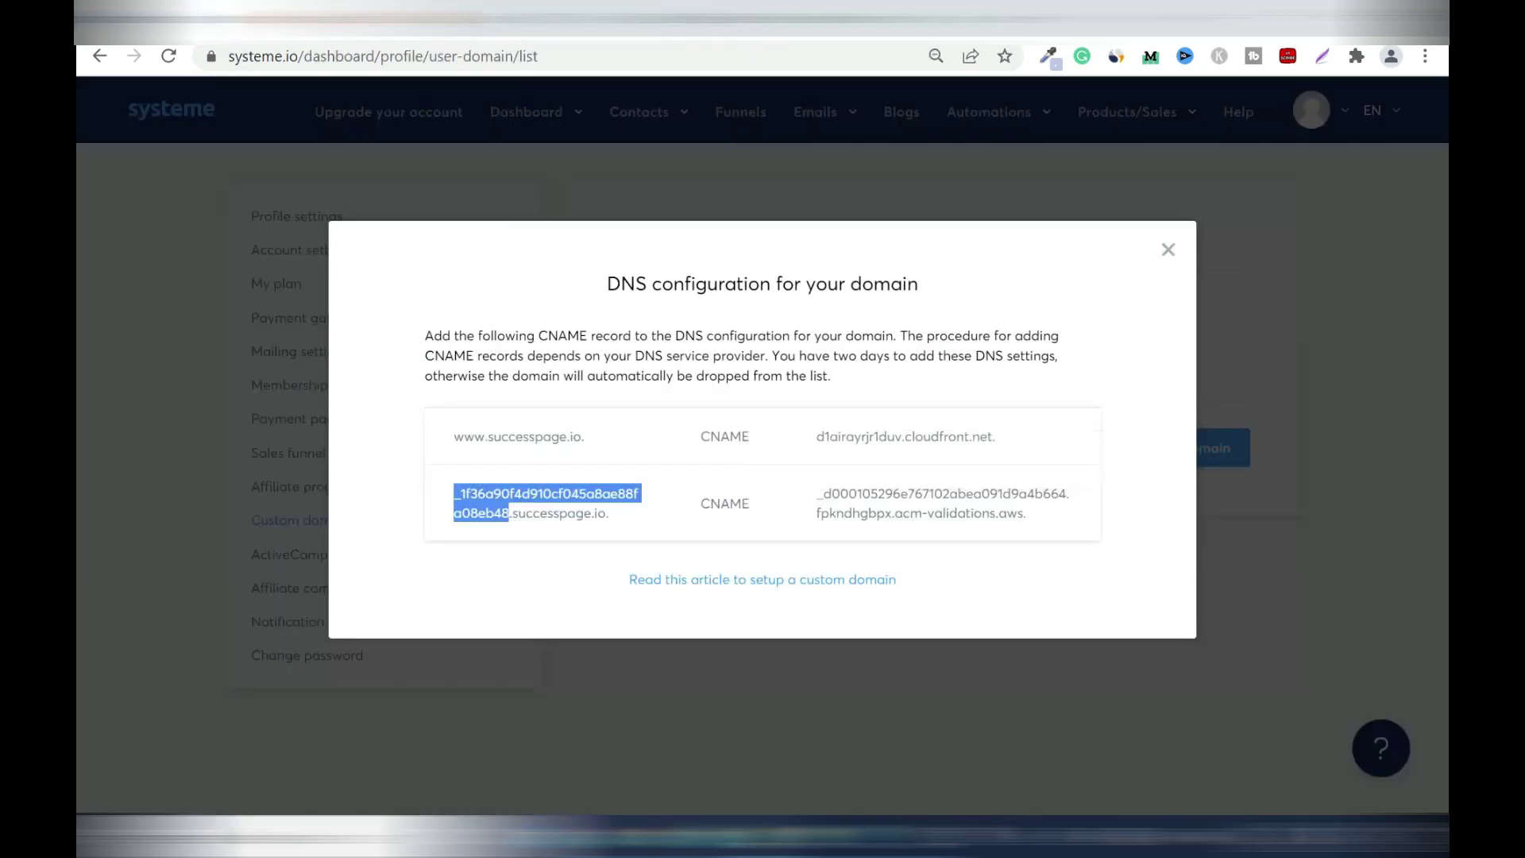
pyautogui.moveTo(1059, 522); pyautogui.dragTo(812, 492)
pyautogui.rightClick(860, 494)
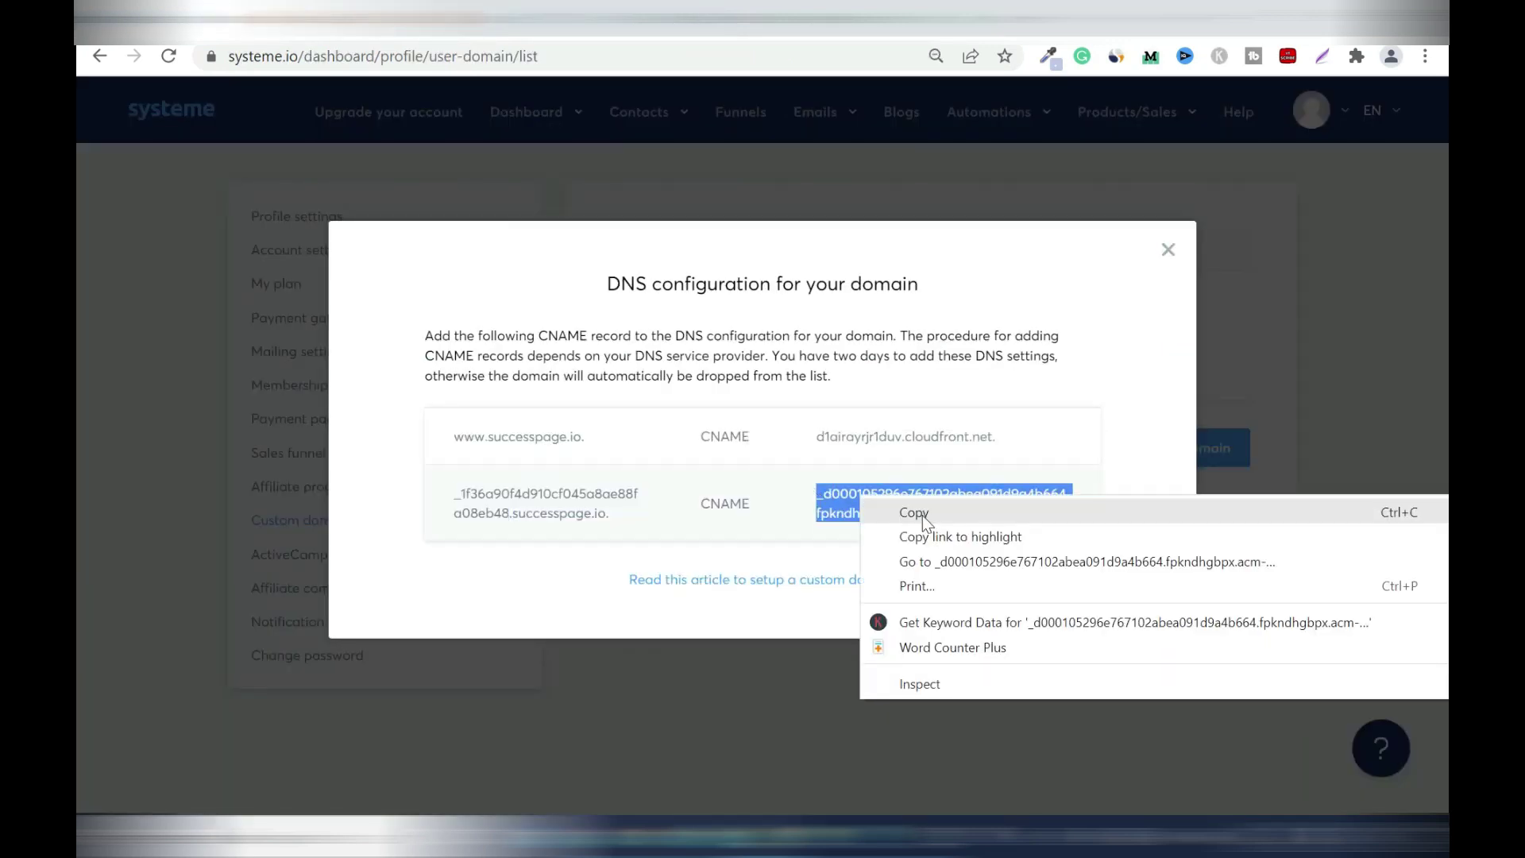
pyautogui.click(923, 516)
pyautogui.hotkey('alt', 'Tab')
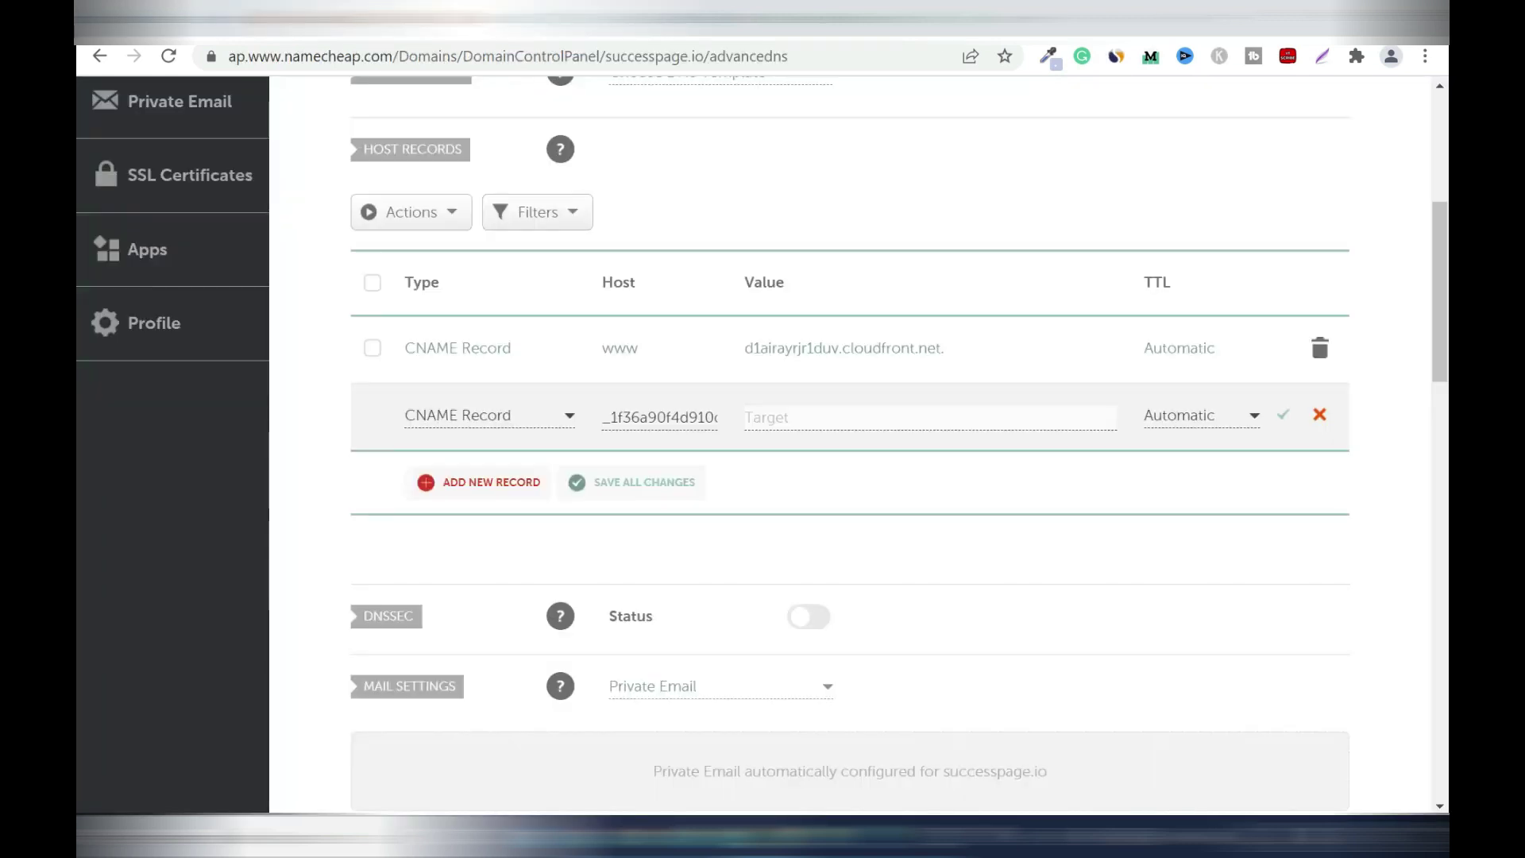
pyautogui.rightClick(834, 418)
pyautogui.click(927, 592)
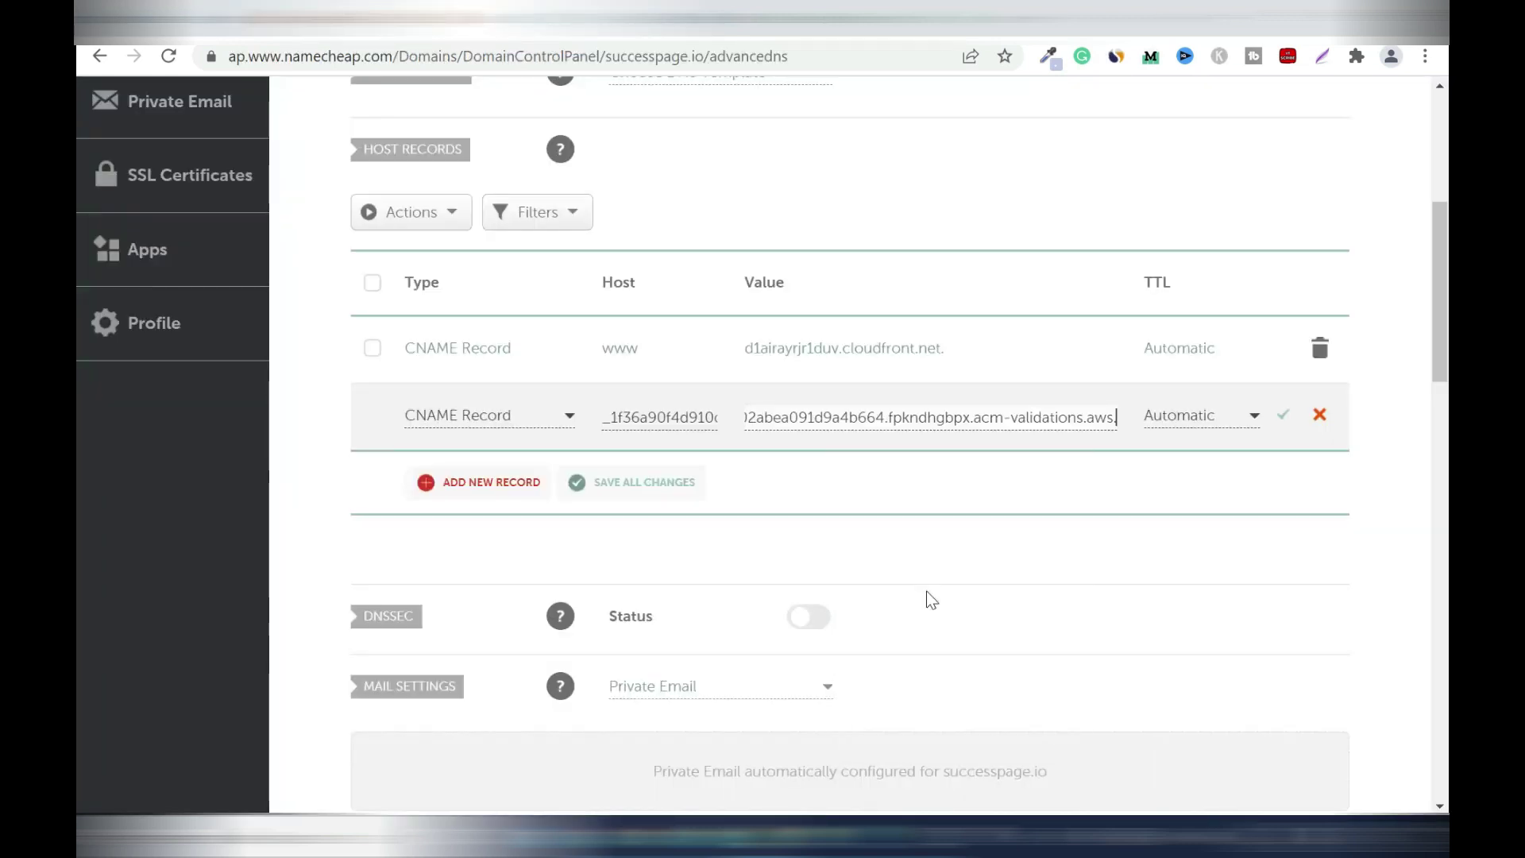
pyautogui.click(1285, 419)
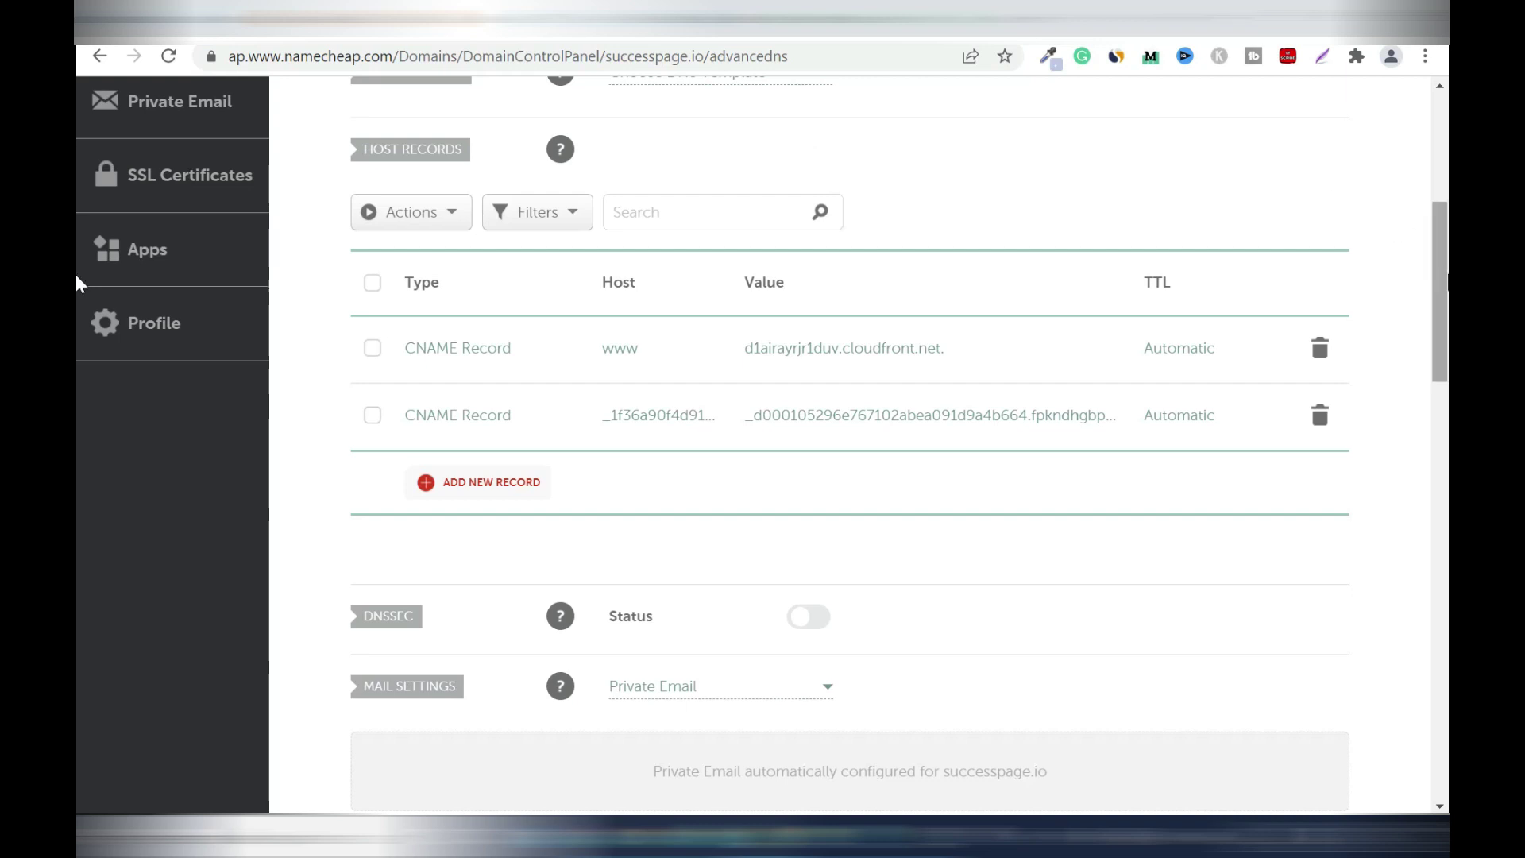
# Copy the domain name successpage.io for a DNS Checker lookup.
pyautogui.scroll(3, 77, 283)
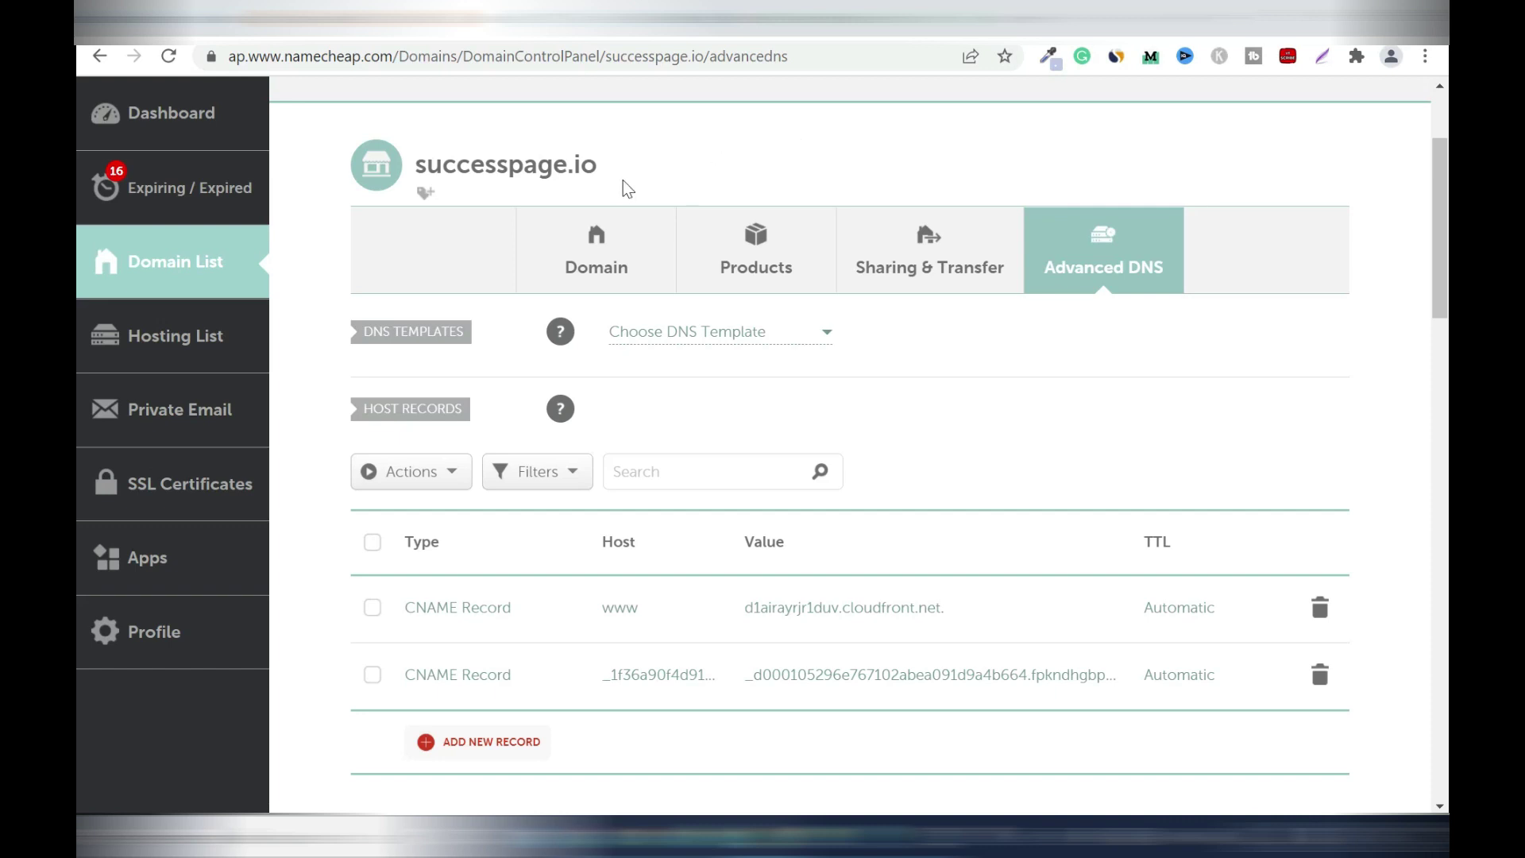
pyautogui.moveTo(626, 168); pyautogui.dragTo(415, 167)
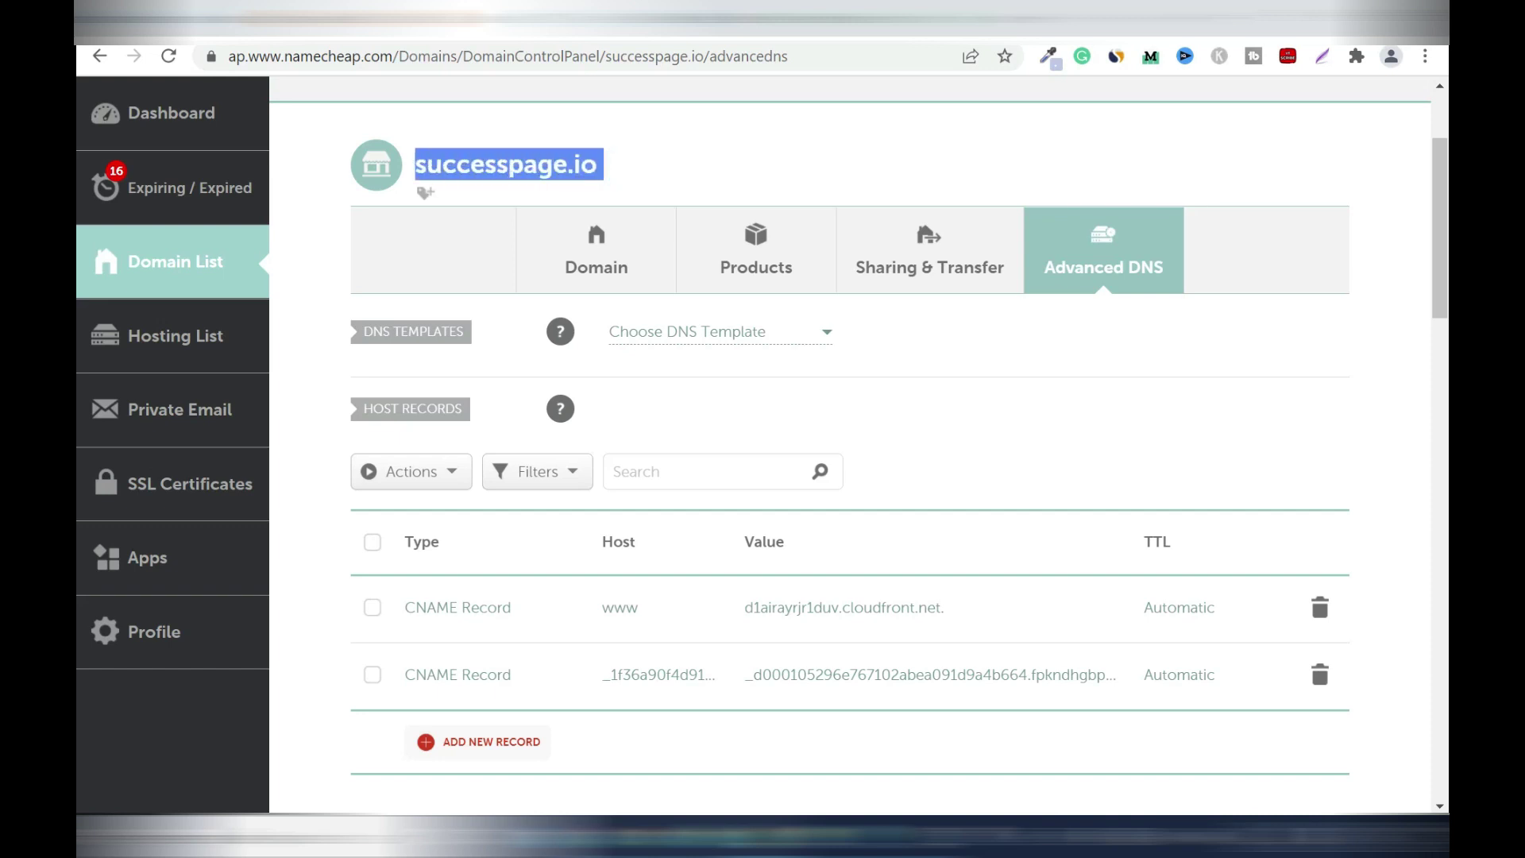
pyautogui.rightClick(478, 157)
pyautogui.click(528, 167)
pyautogui.click(658, 20)
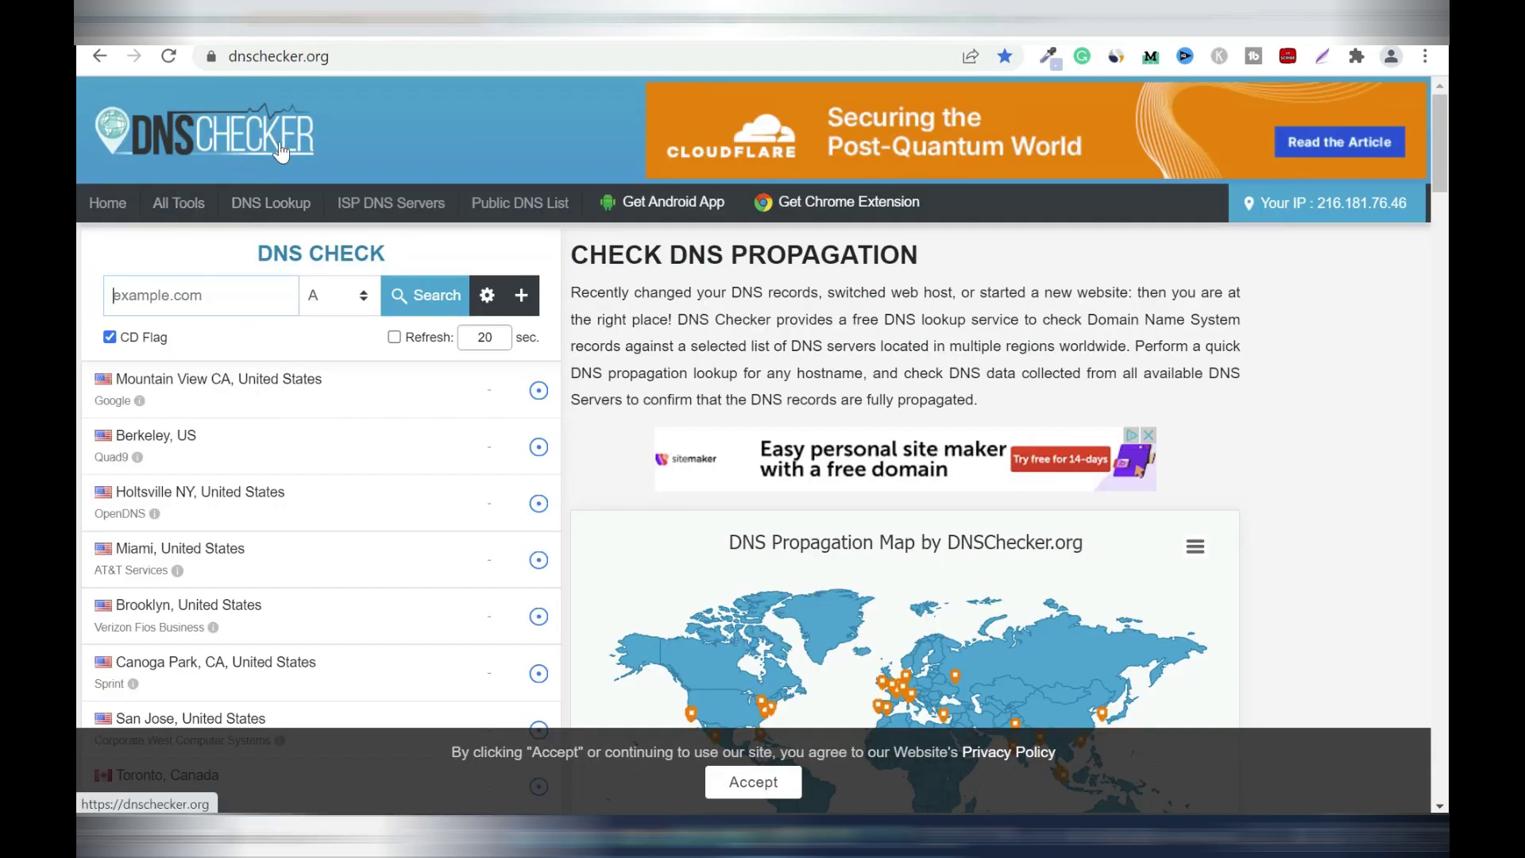
# Run a CNAME lookup for successpage.io in DNS Checker.
pyautogui.click(206, 295)
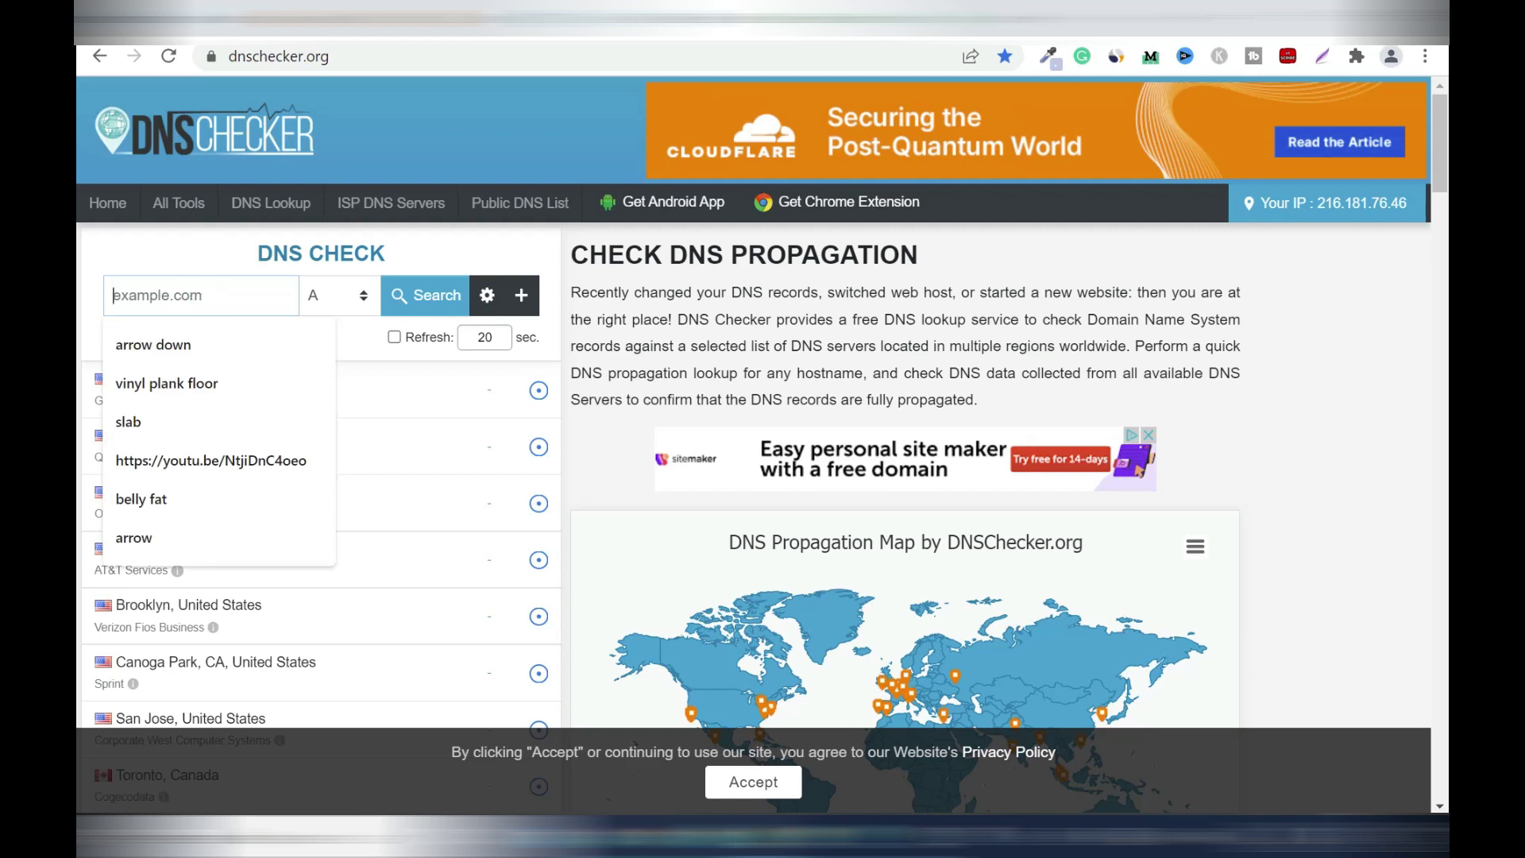
pyautogui.rightClick(207, 297)
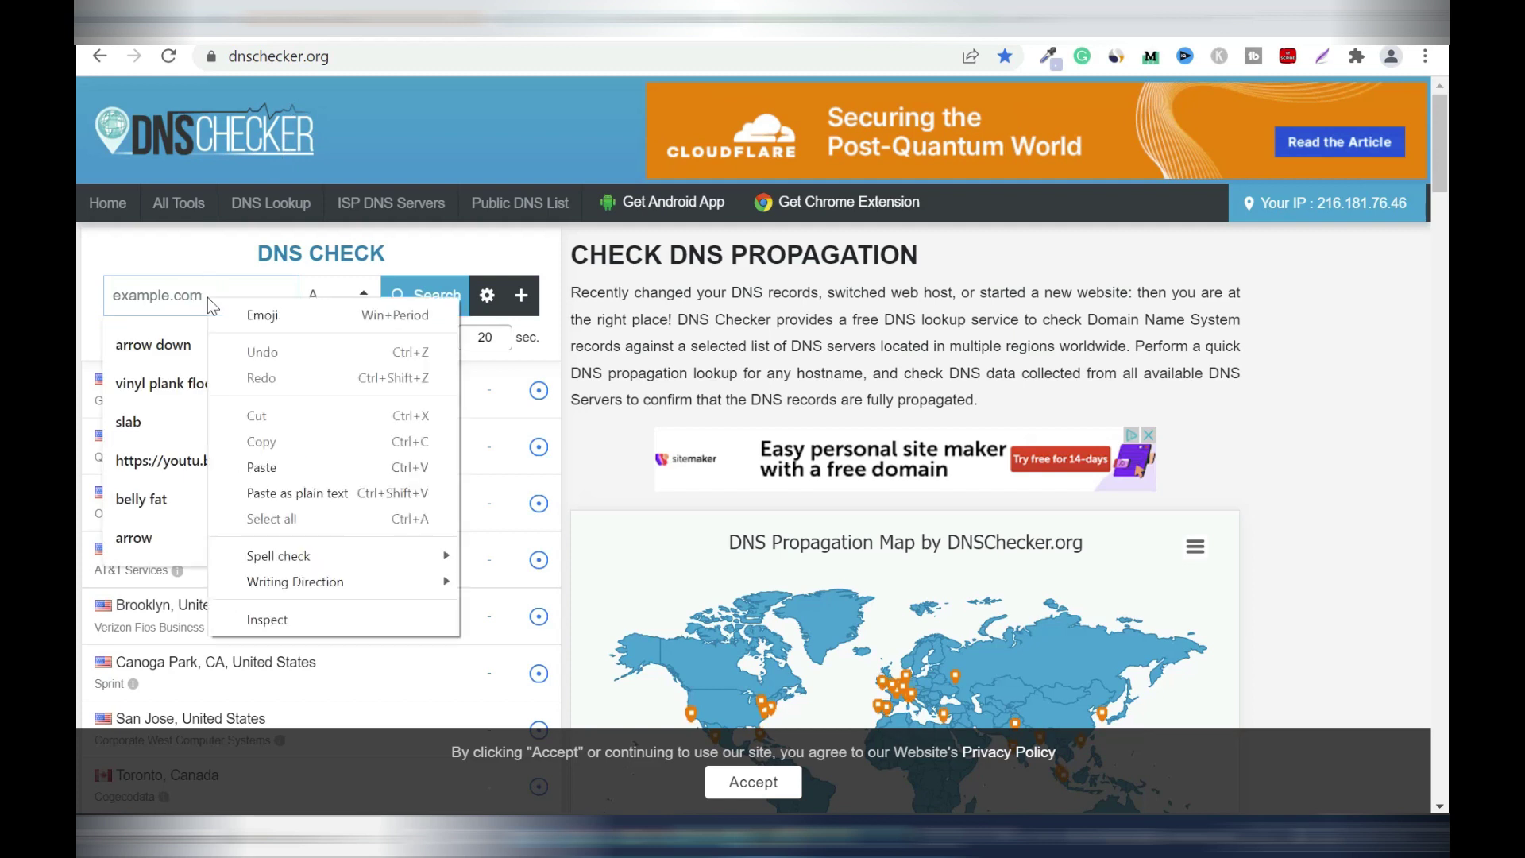
pyautogui.click(263, 468)
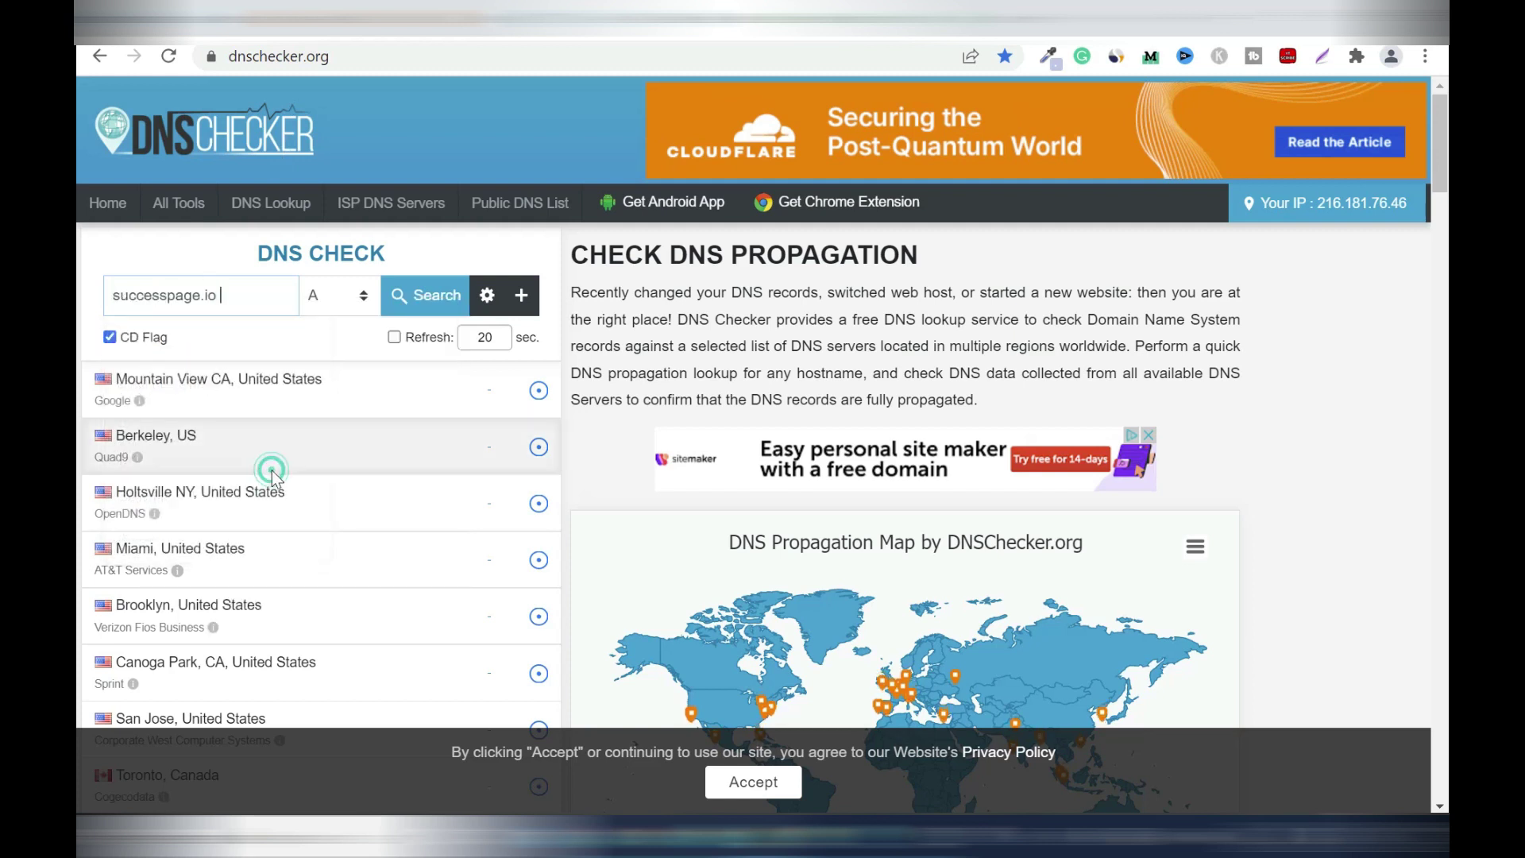
pyautogui.click(365, 304)
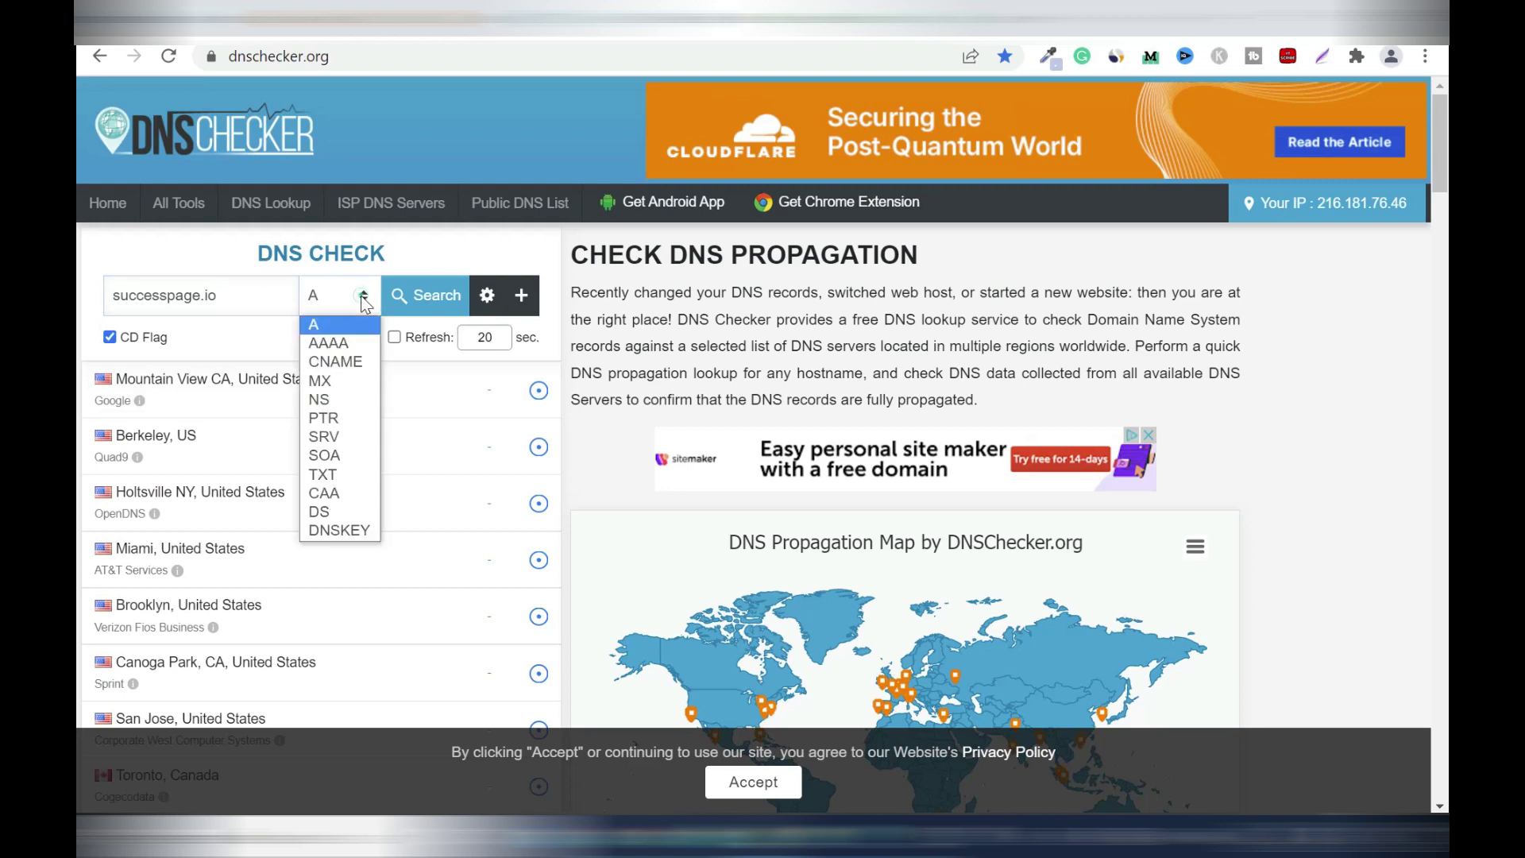
pyautogui.click(338, 361)
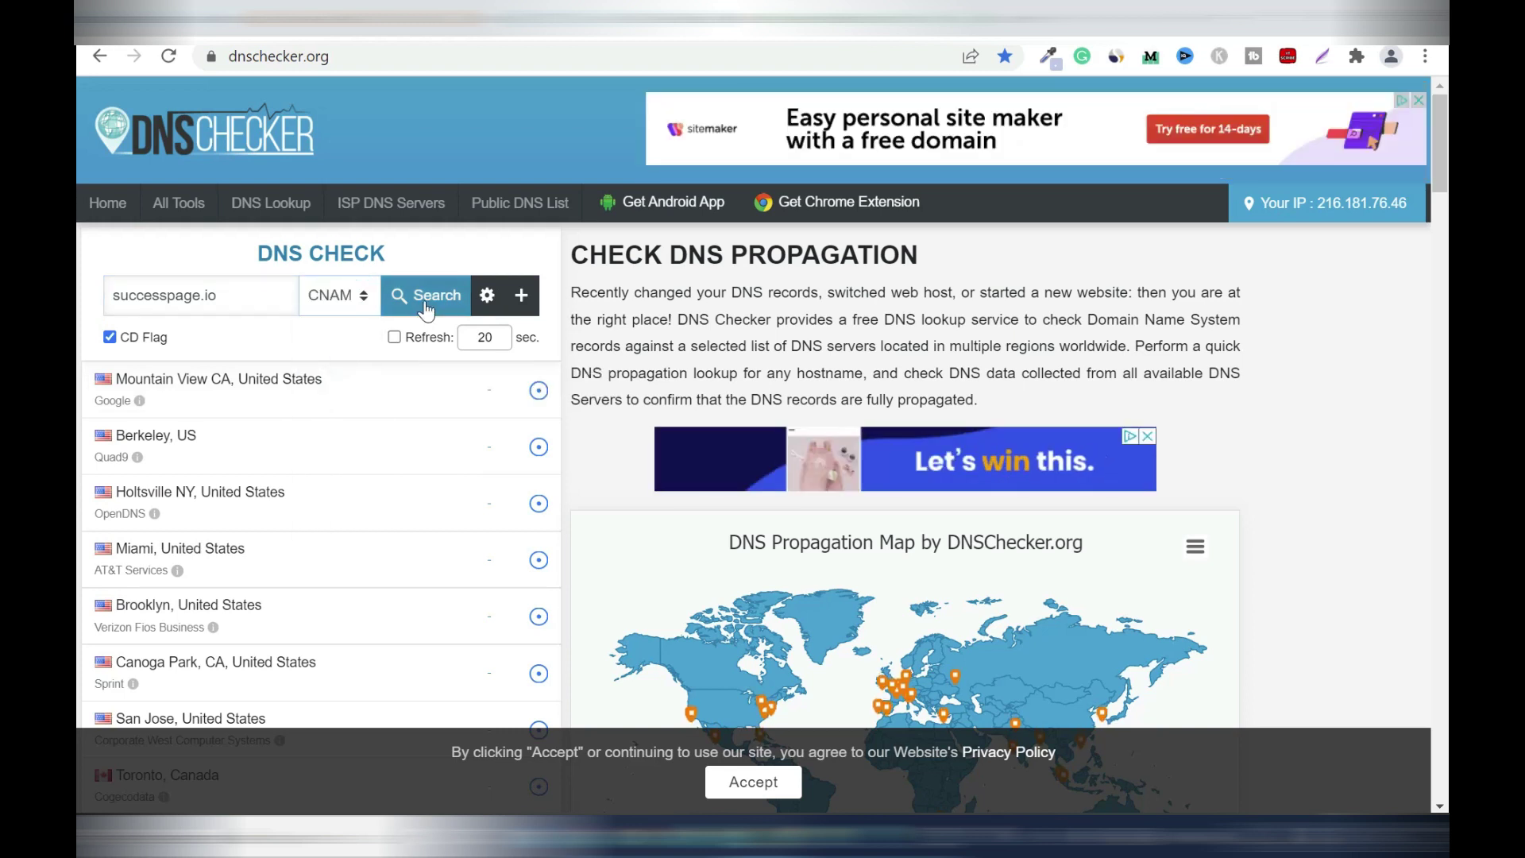
pyautogui.click(427, 307)
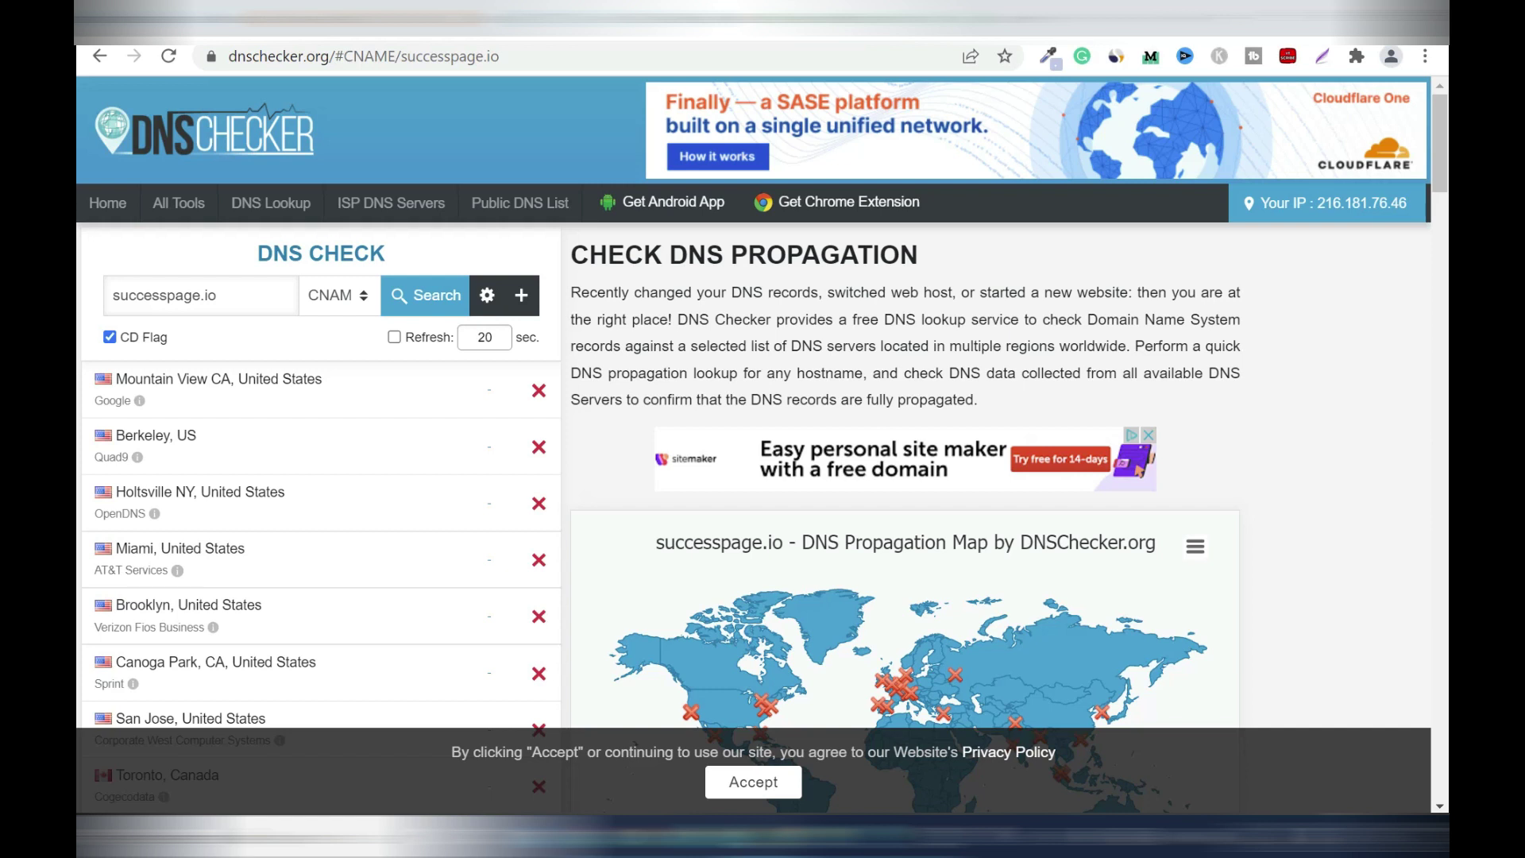
pyautogui.click(114, 296)
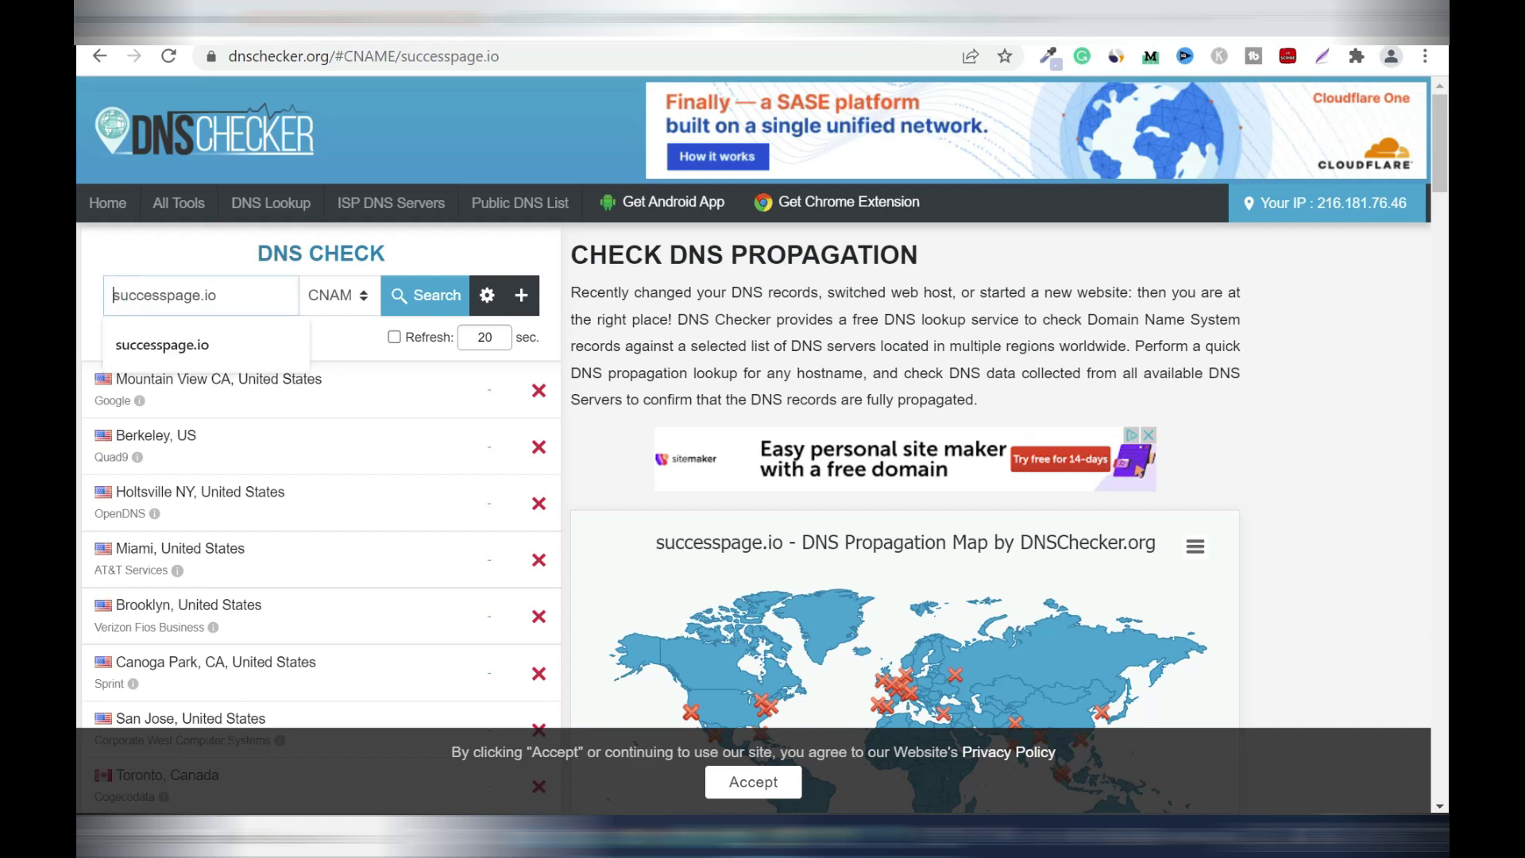
pyautogui.write('www.')
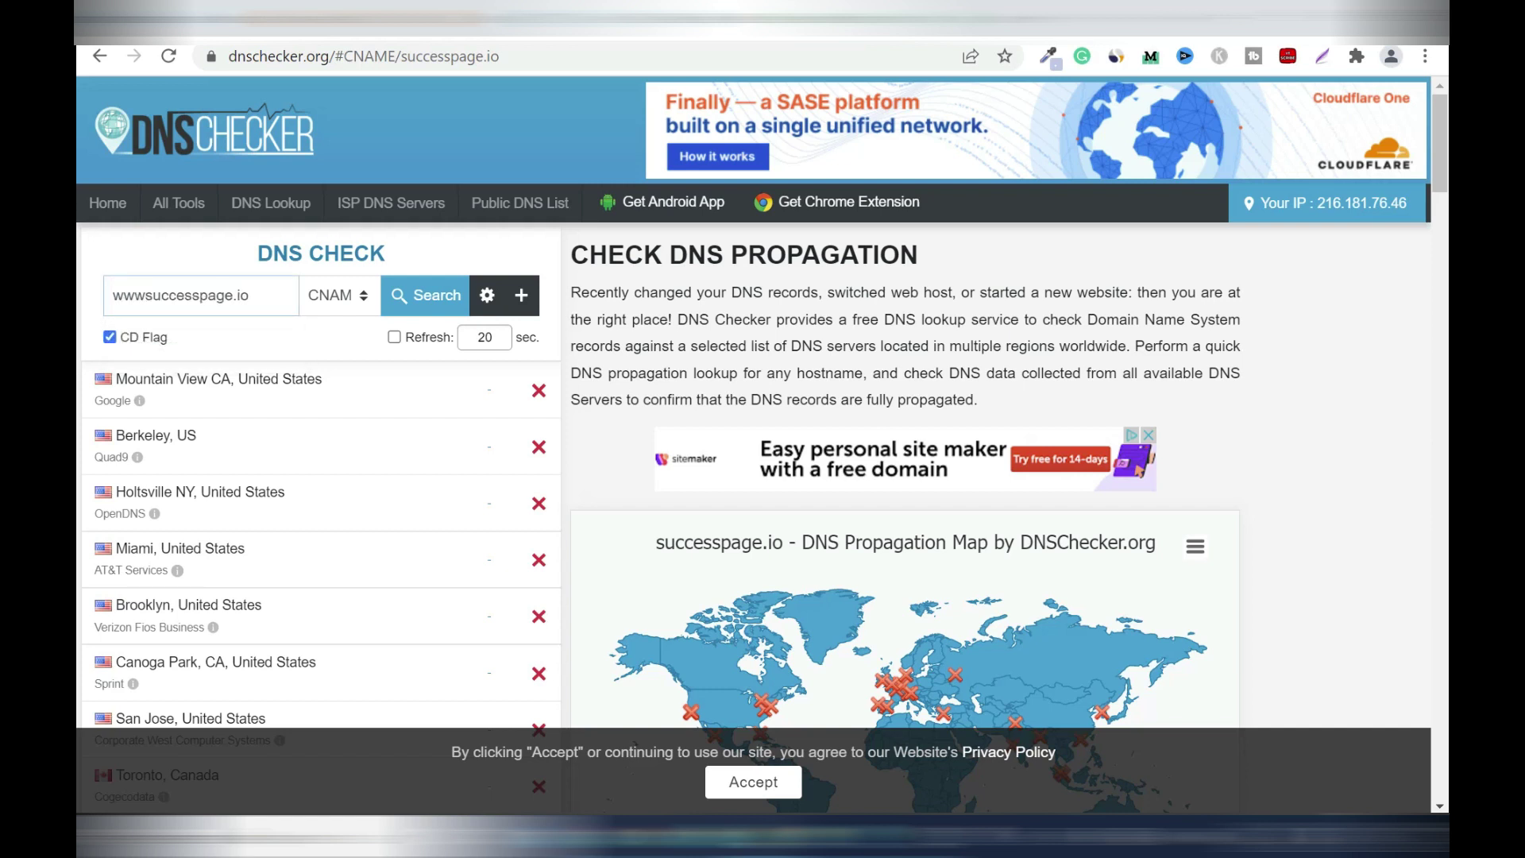
pyautogui.click(419, 305)
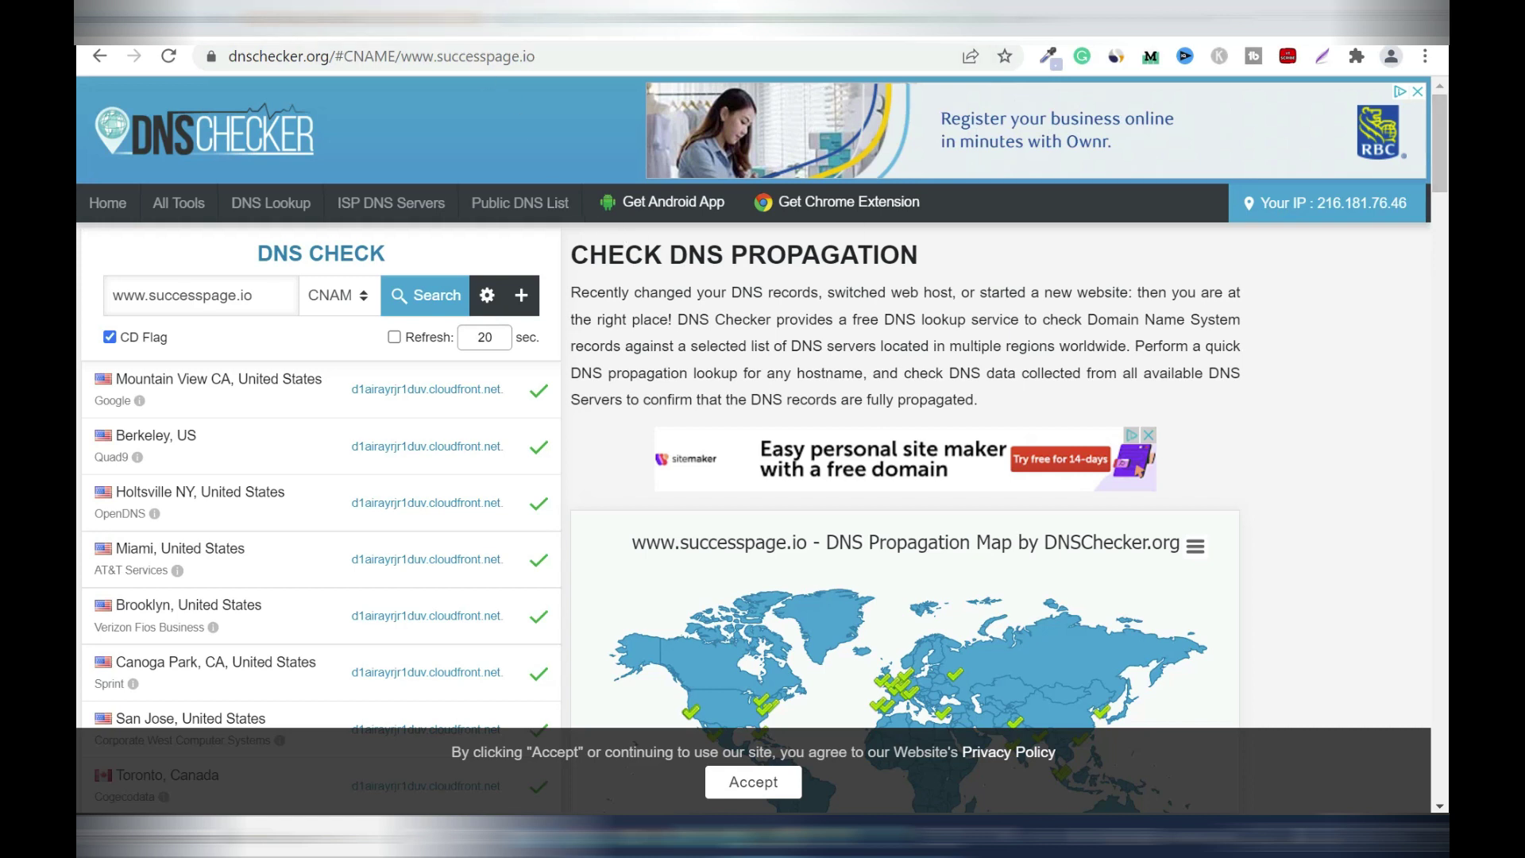
pyautogui.click(763, 20)
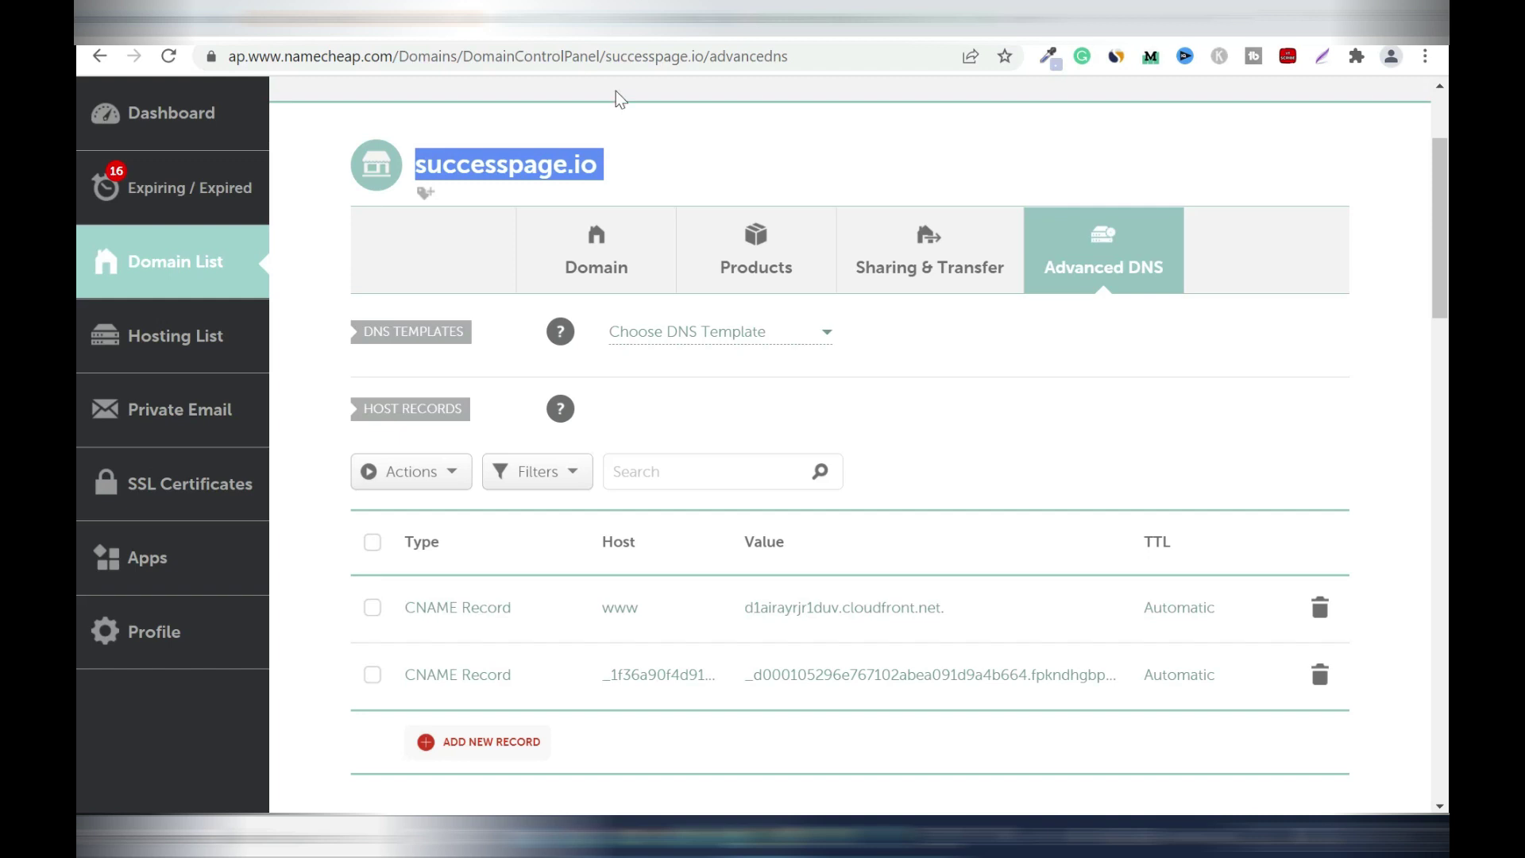
pyautogui.click(441, 20)
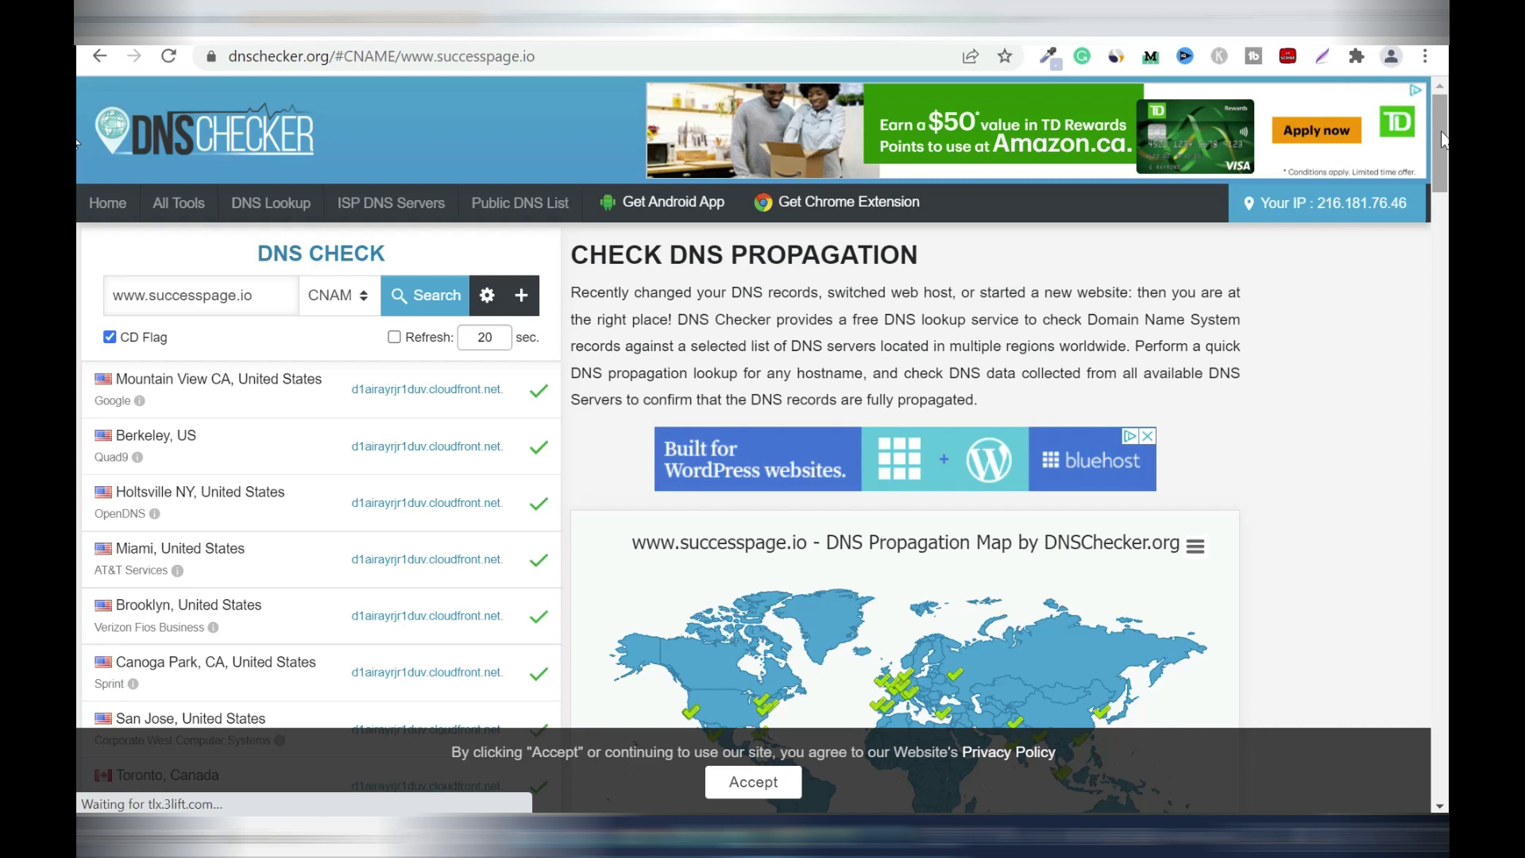
pyautogui.moveTo(1443, 141); pyautogui.dragTo(1443, 206)
pyautogui.scroll(-3, 77, 208)
pyautogui.scroll(-2, 79, 253)
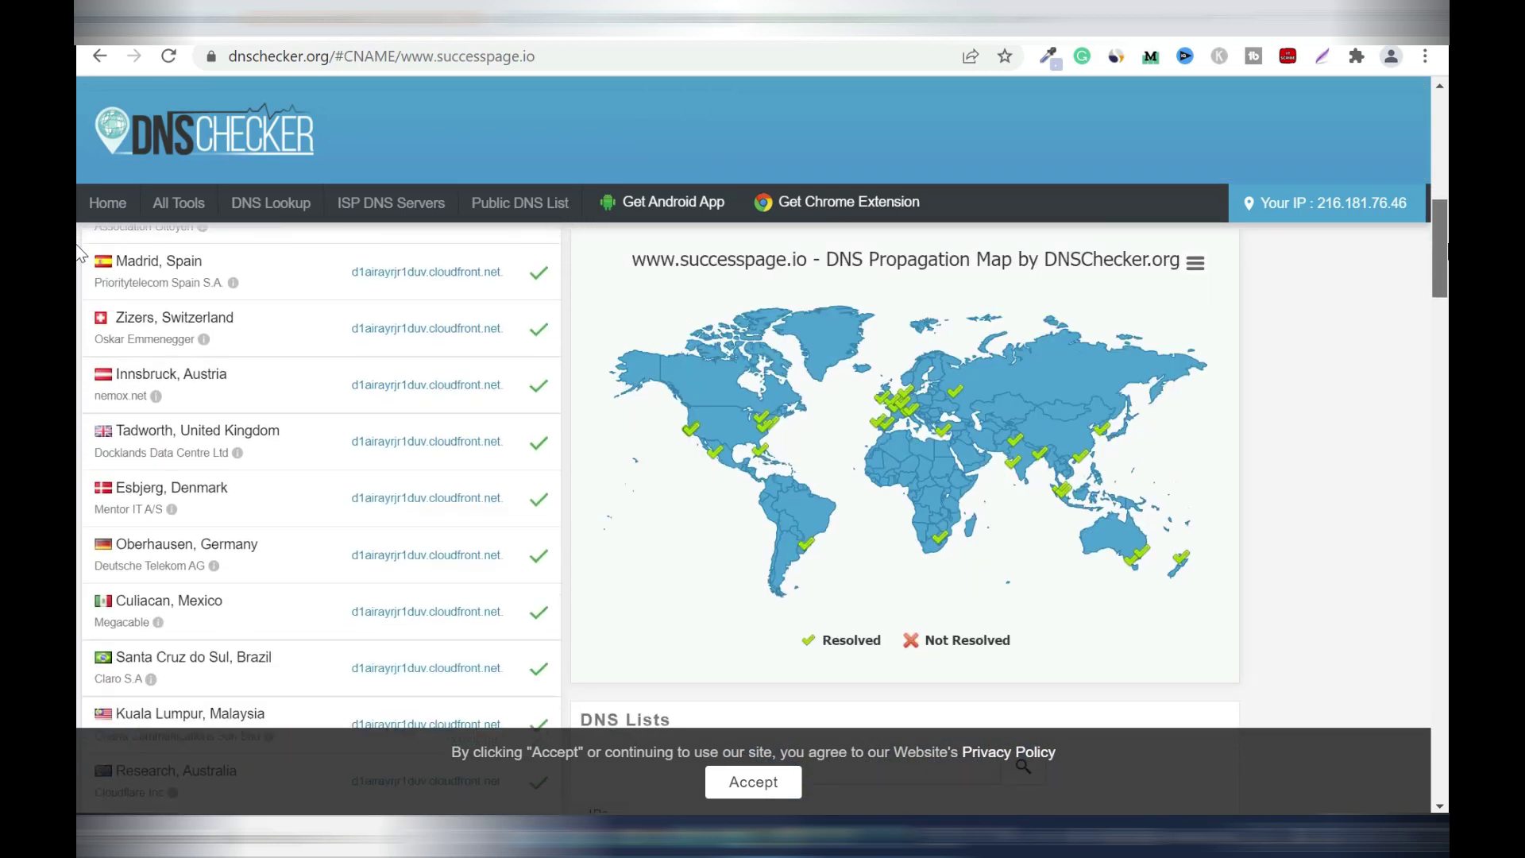
pyautogui.scroll(-5, 79, 262)
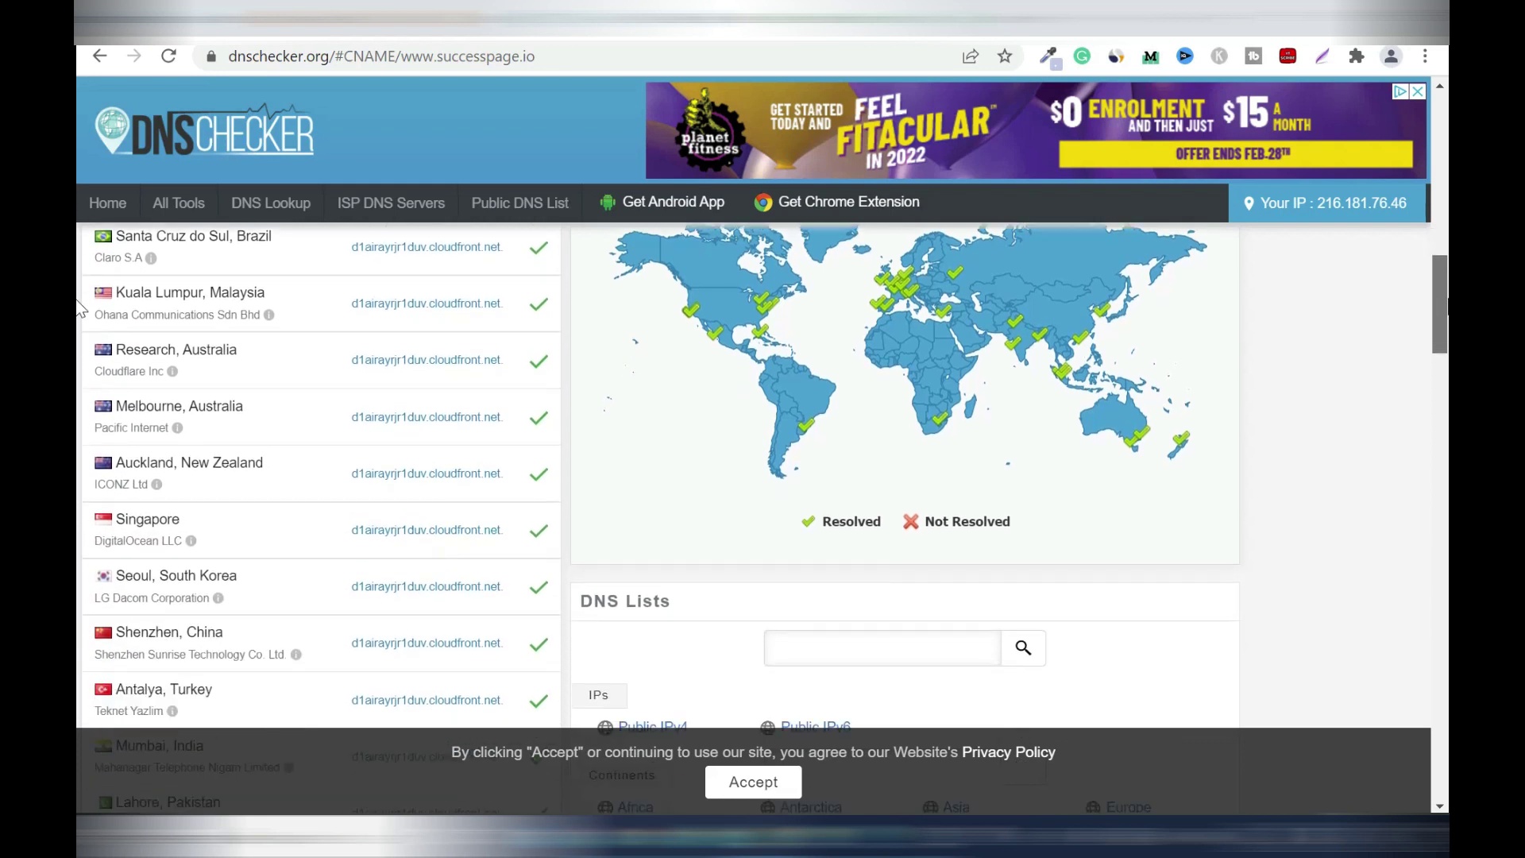
pyautogui.scroll(-8, 79, 311)
pyautogui.scroll(5, 79, 347)
pyautogui.scroll(8, 79, 347)
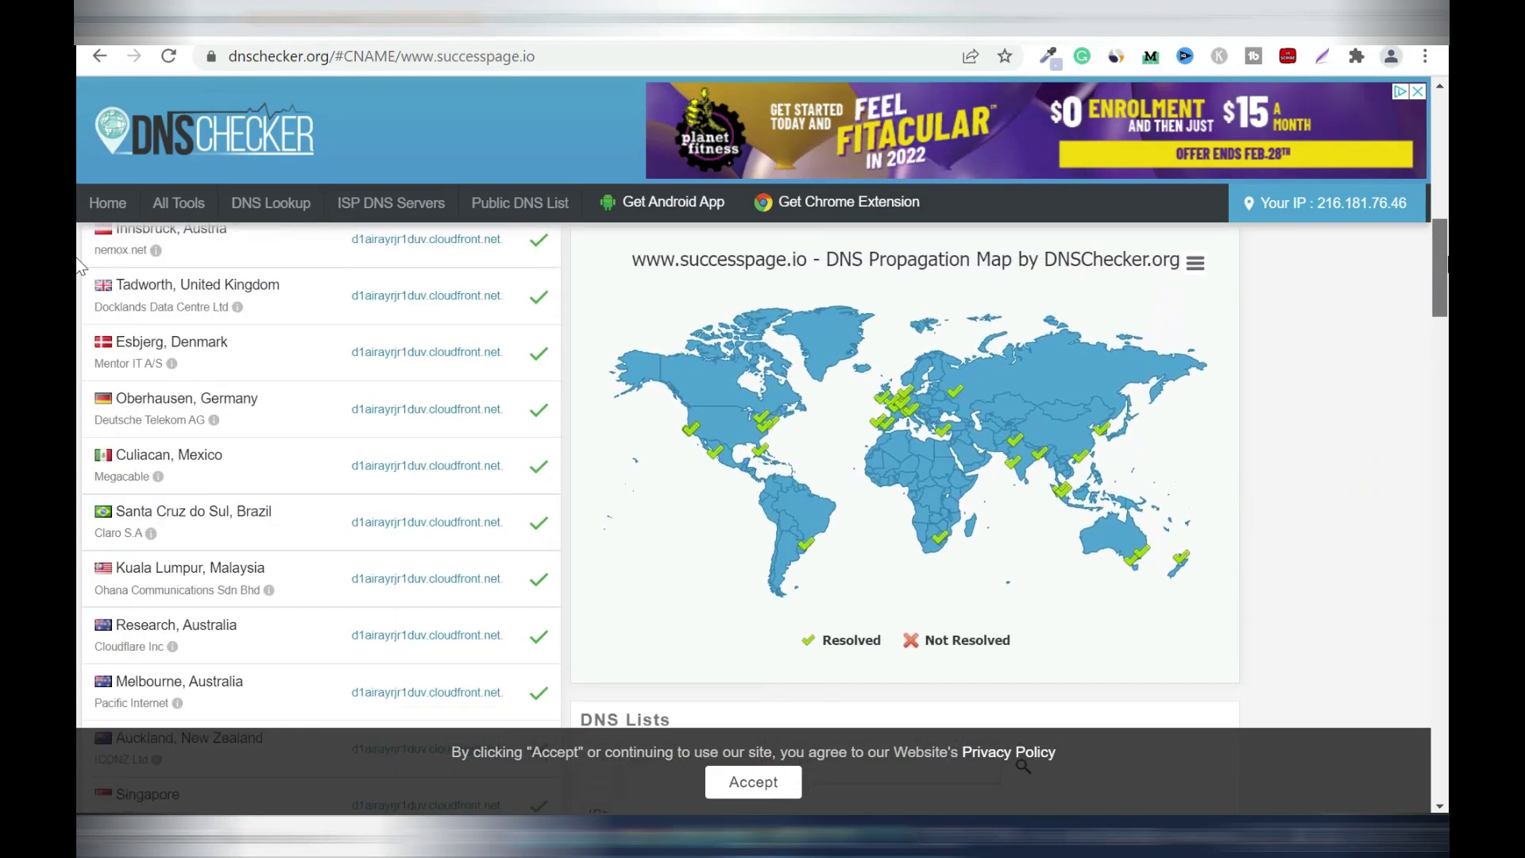
pyautogui.scroll(5, 79, 262)
pyautogui.moveTo(732, 451)
pyautogui.moveTo(779, 475)
pyautogui.moveTo(786, 442)
pyautogui.moveTo(872, 432)
pyautogui.moveTo(1135, 532)
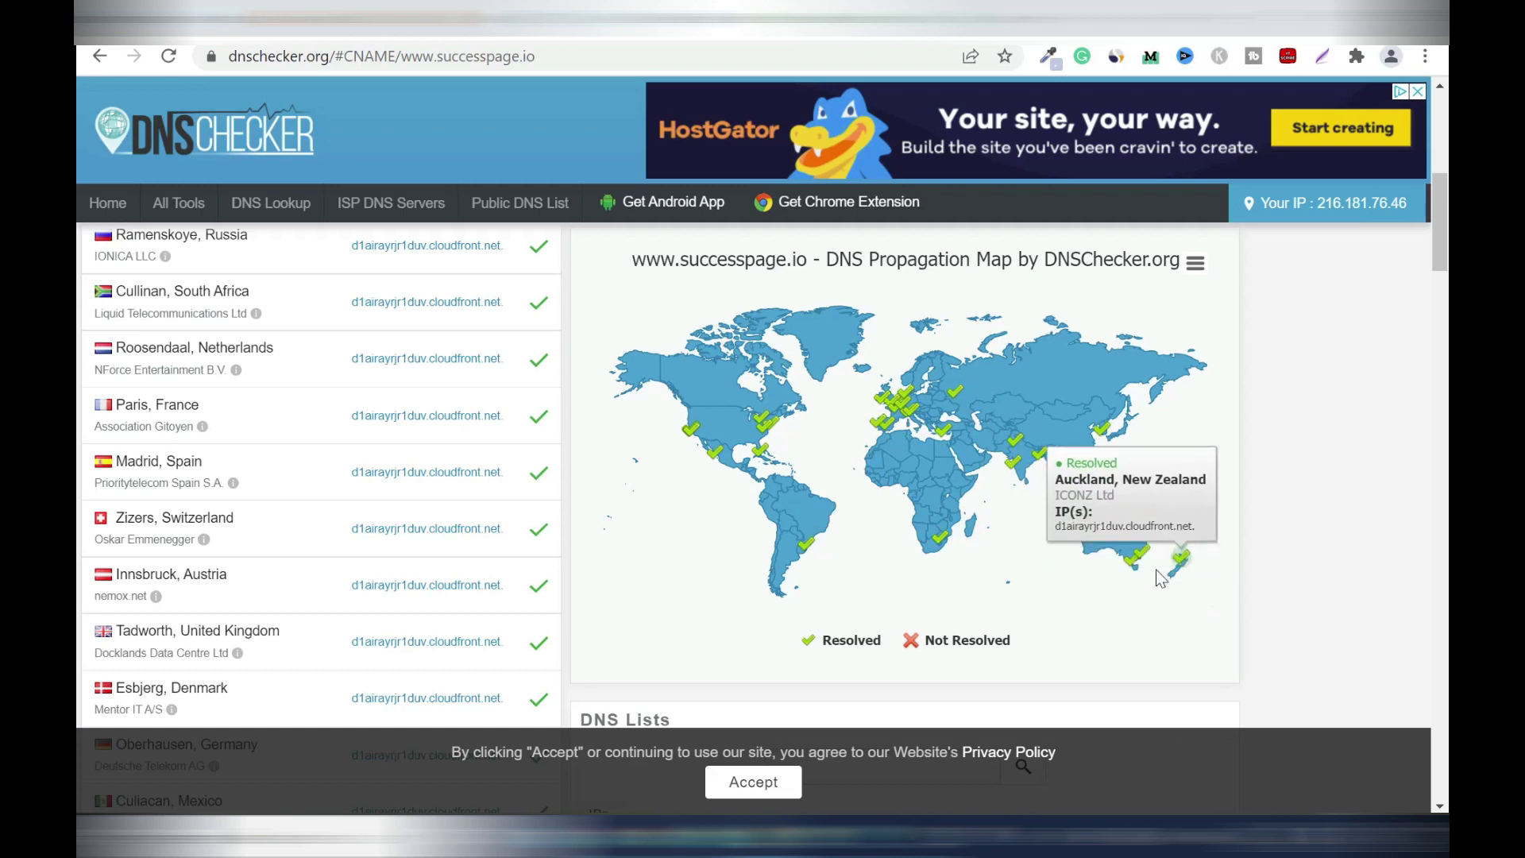
pyautogui.moveTo(937, 534)
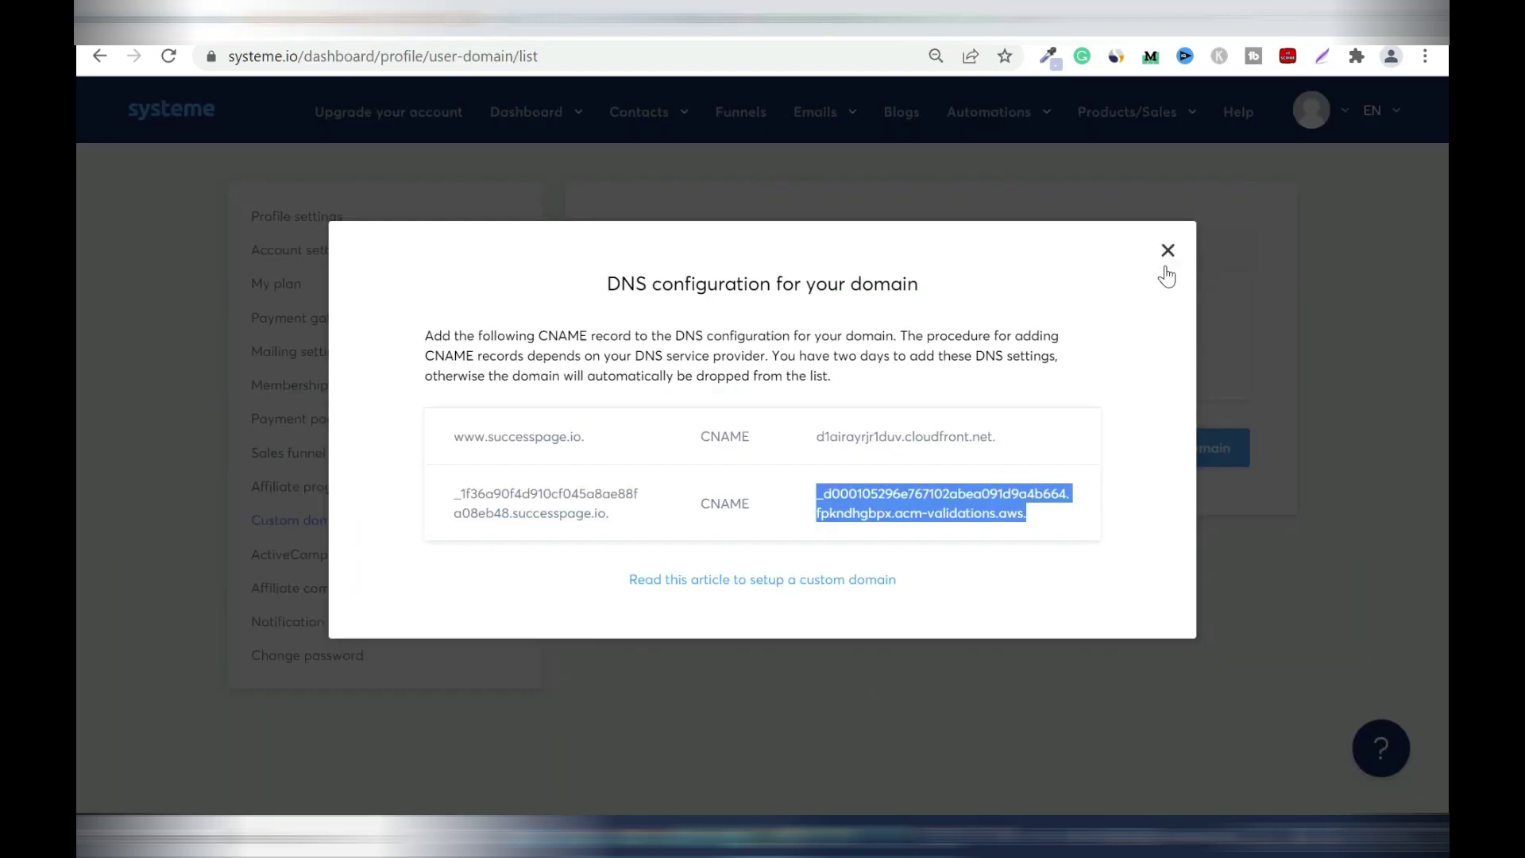
pyautogui.click(1167, 252)
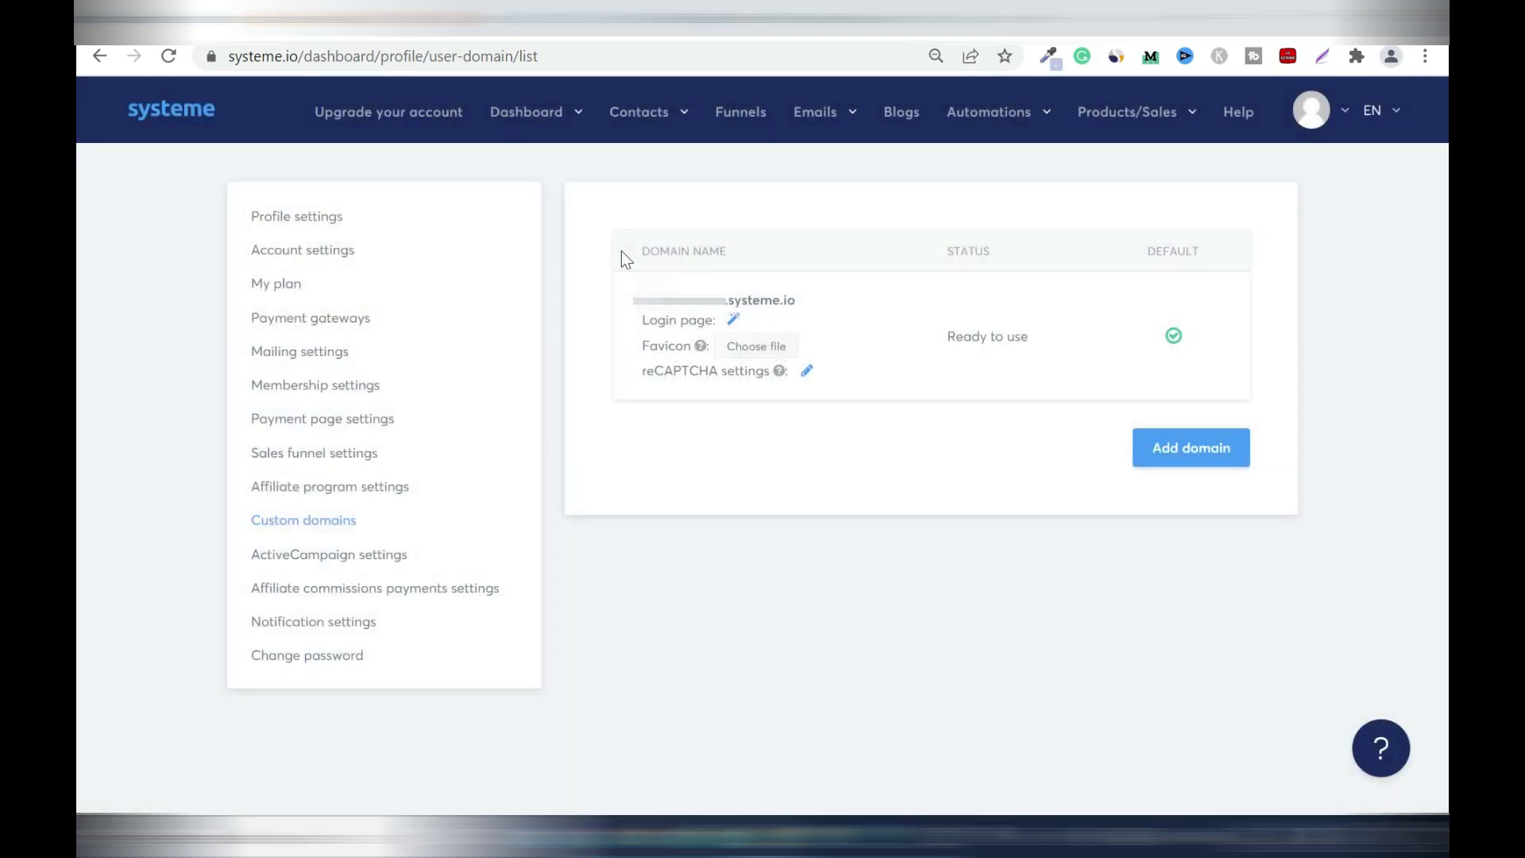
pyautogui.click(168, 56)
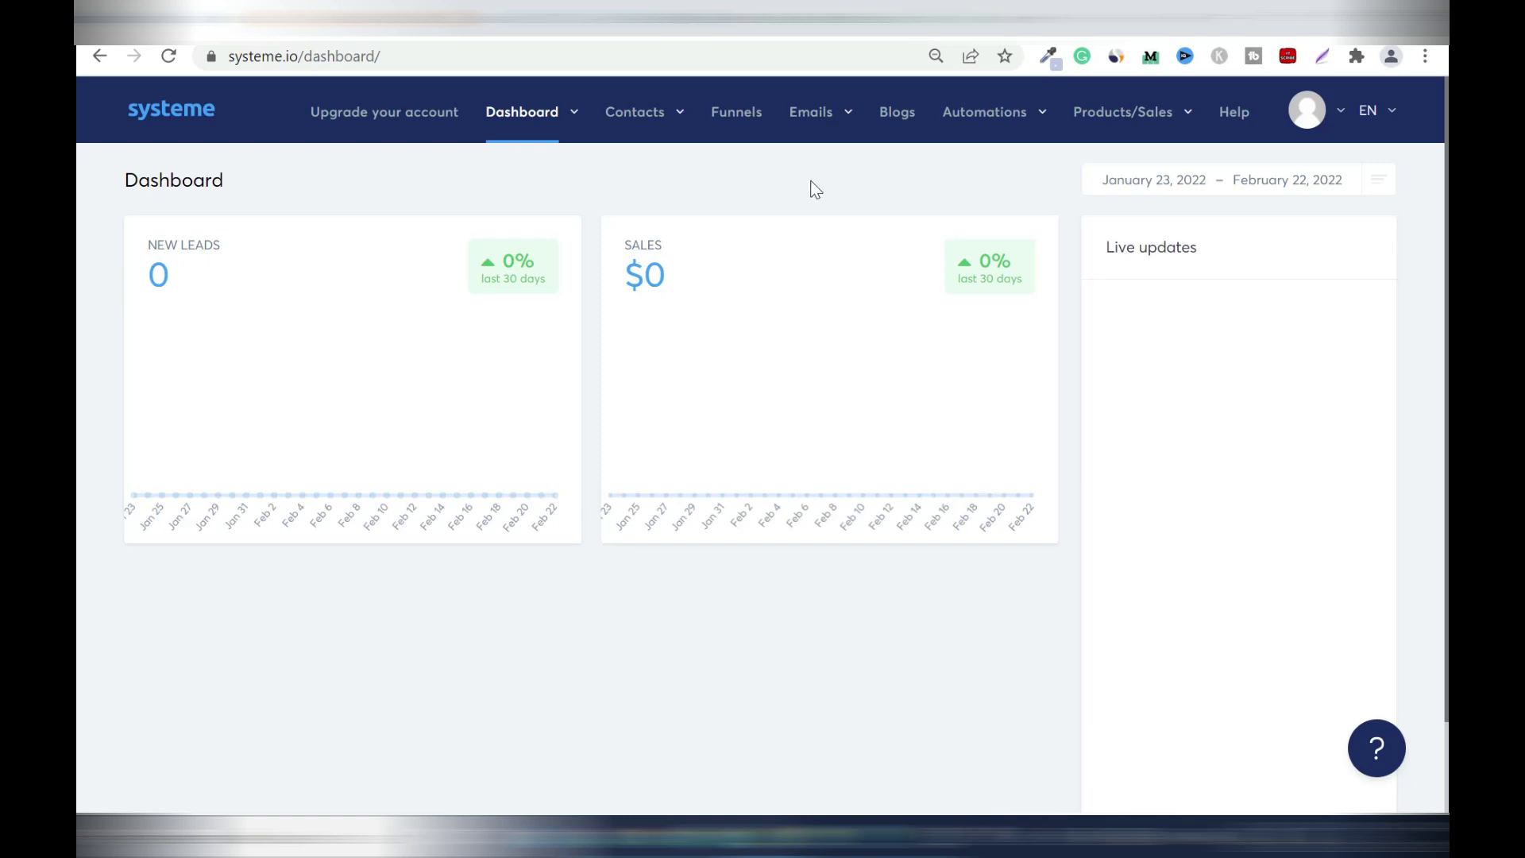
# Go to account Settings via the profile menu and open Mailing settings.
pyautogui.click(1341, 117)
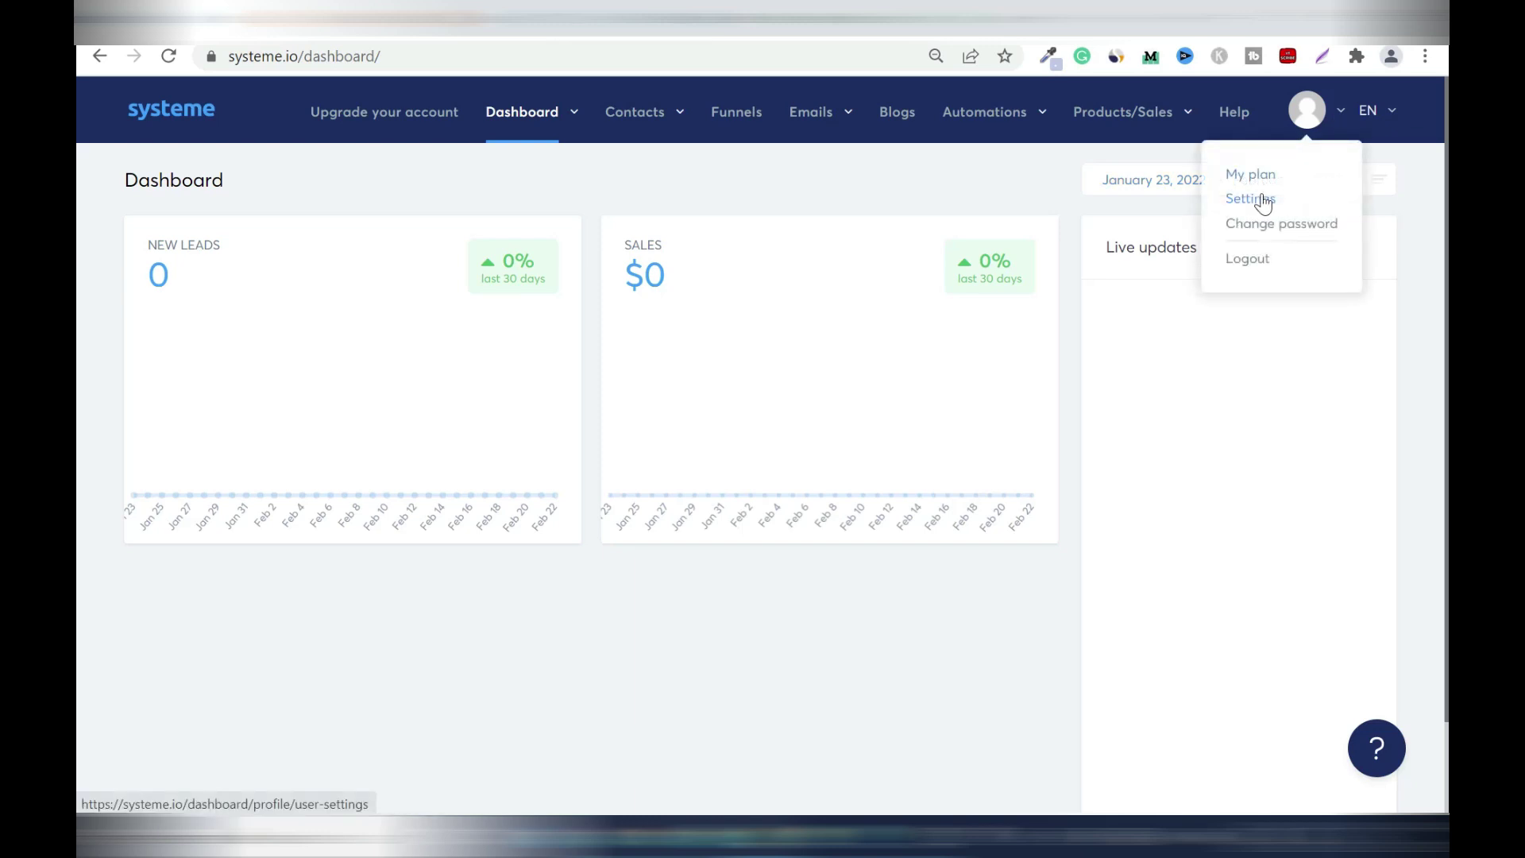
pyautogui.click(1261, 200)
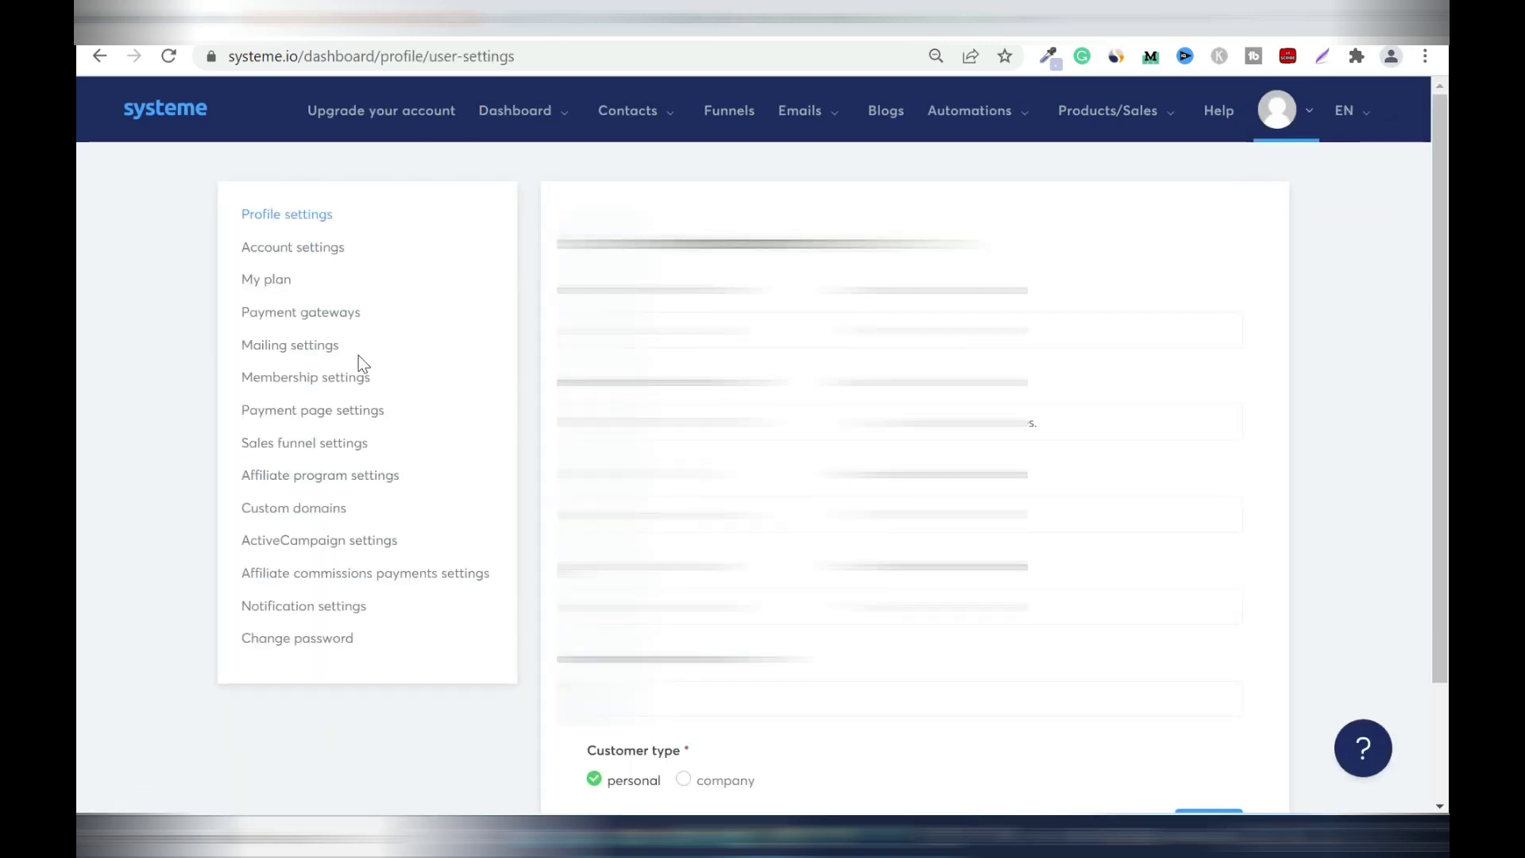
pyautogui.click(297, 355)
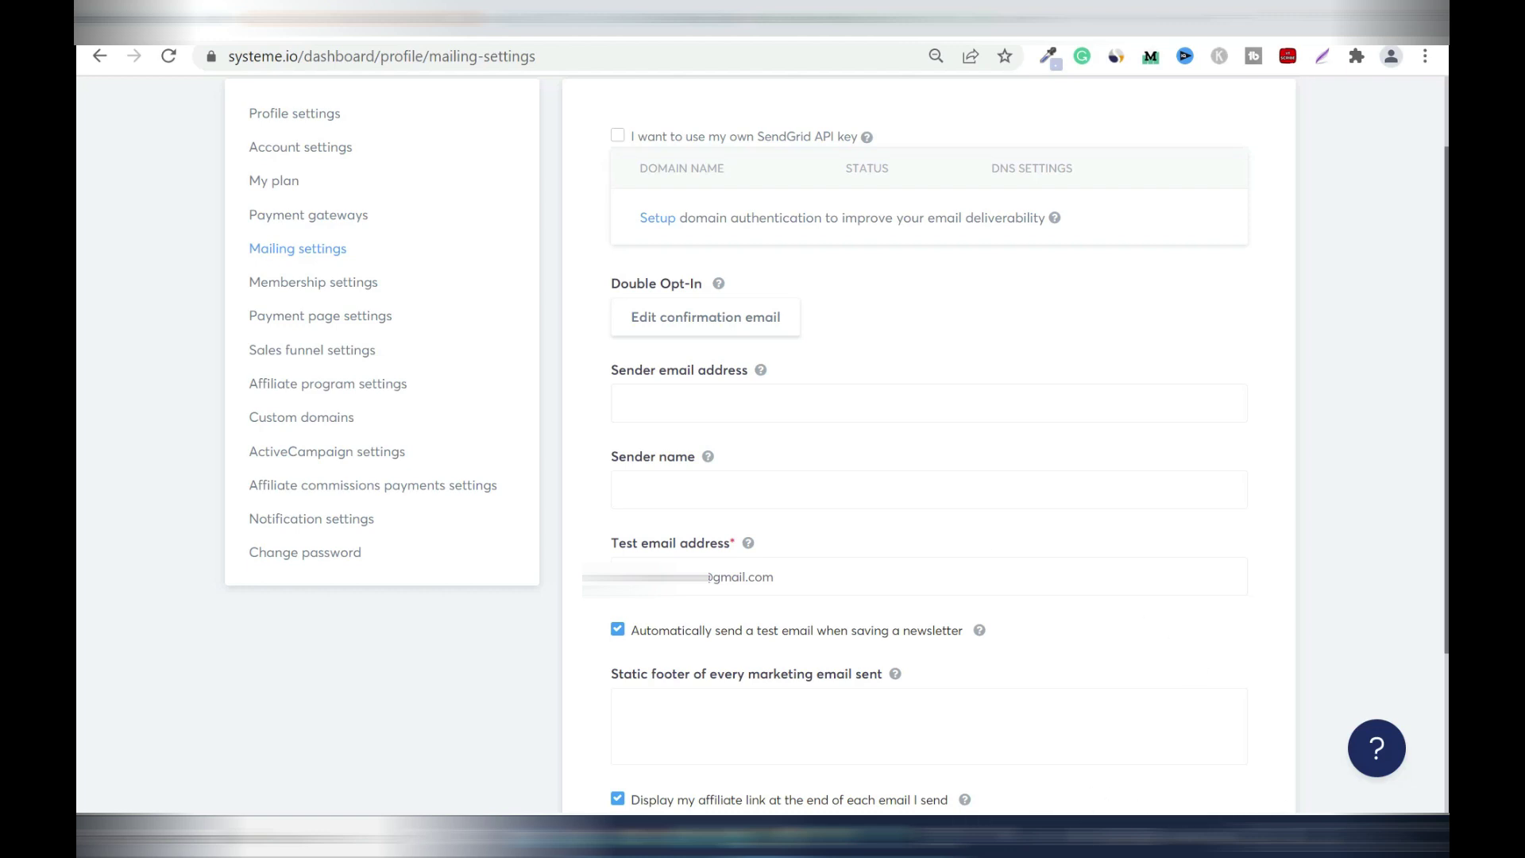
pyautogui.click(794, 403)
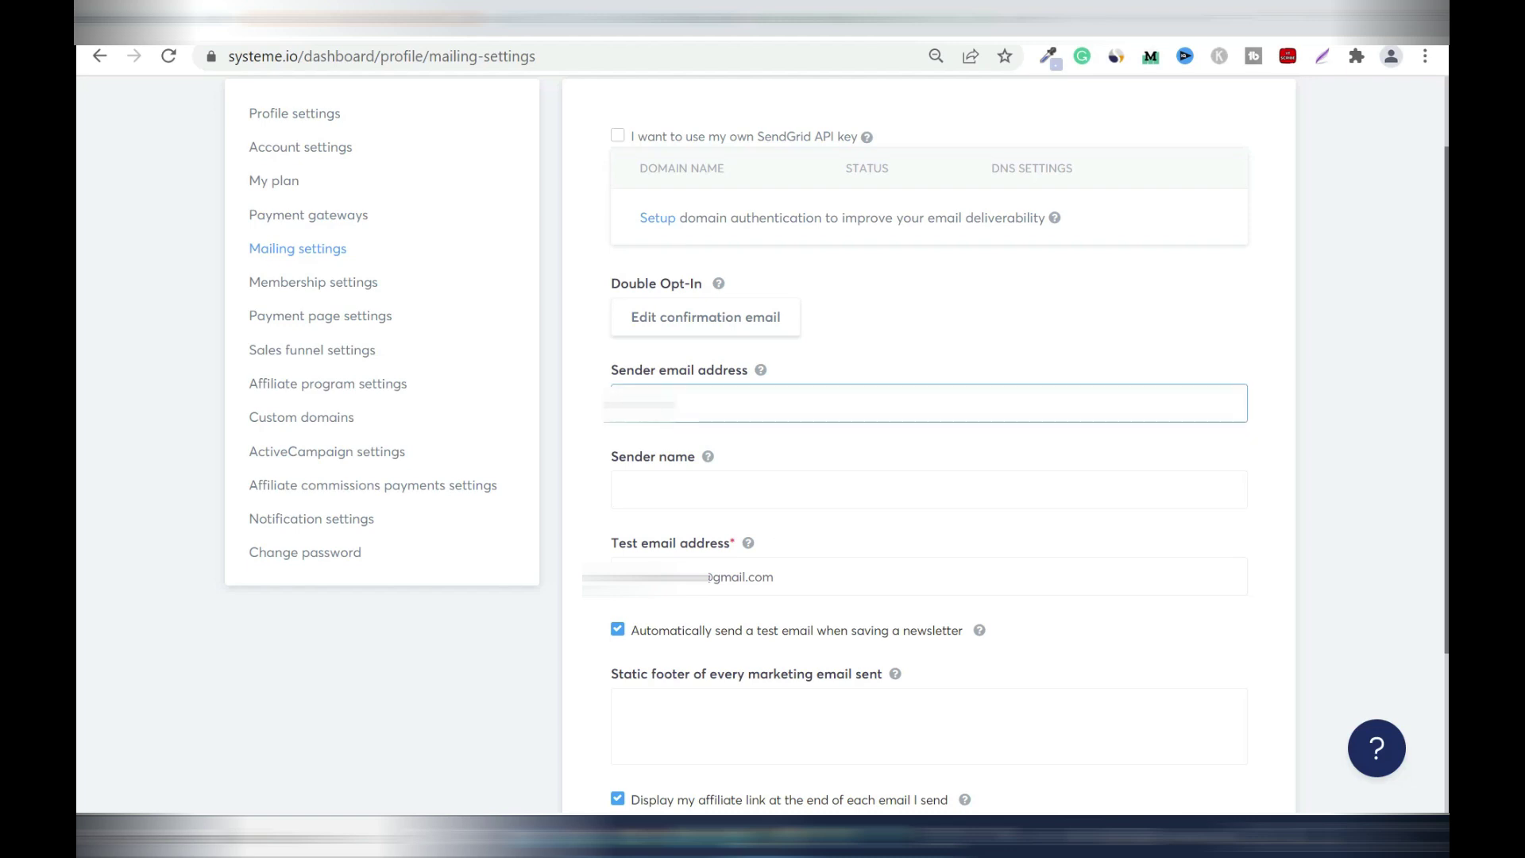
pyautogui.write('@successpage.io')
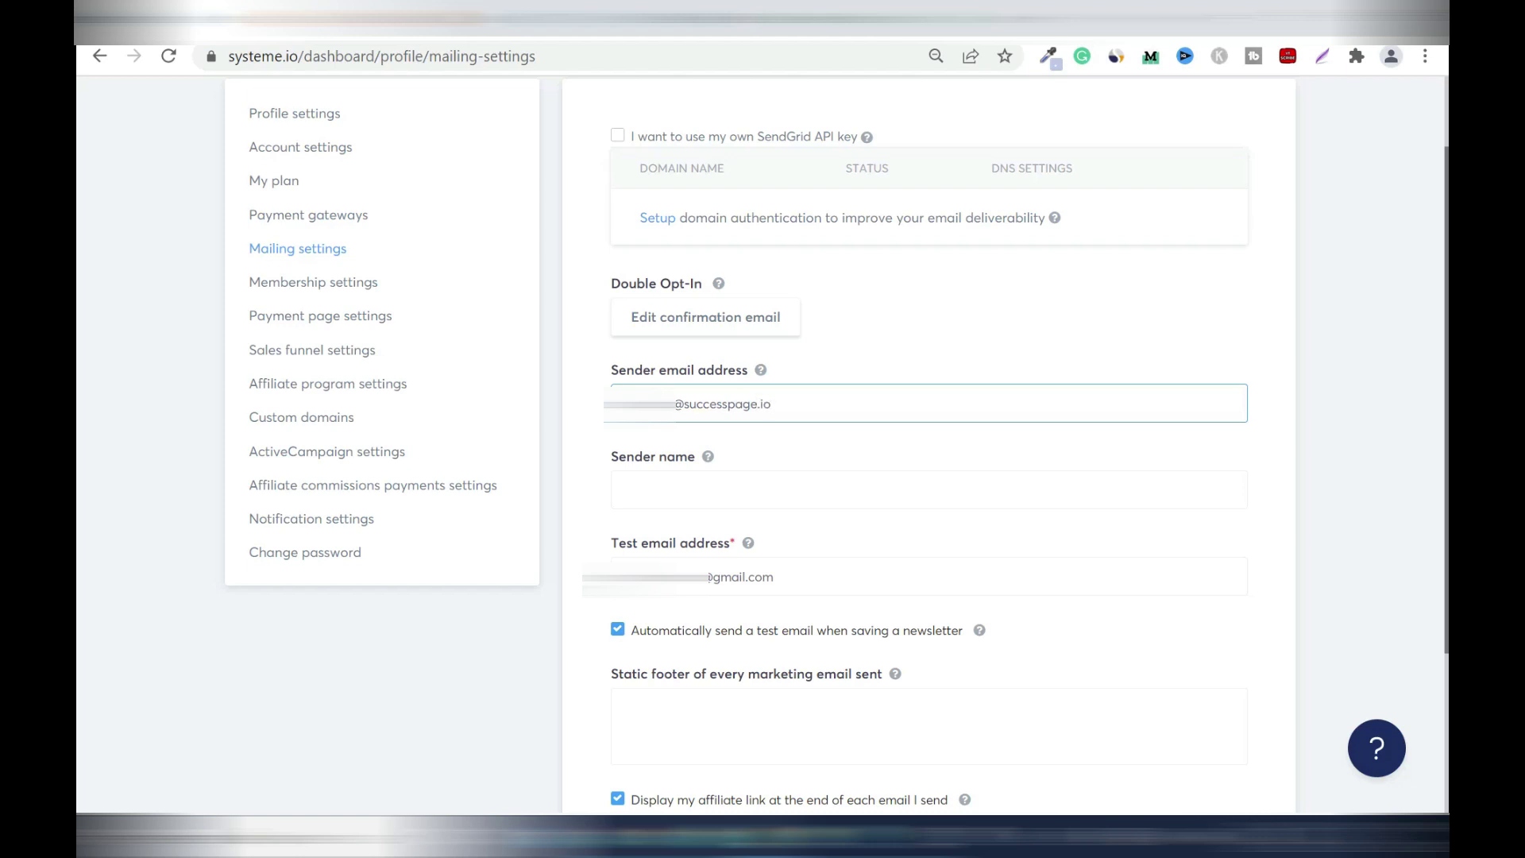
pyautogui.click(794, 489)
pyautogui.write('Success Page')
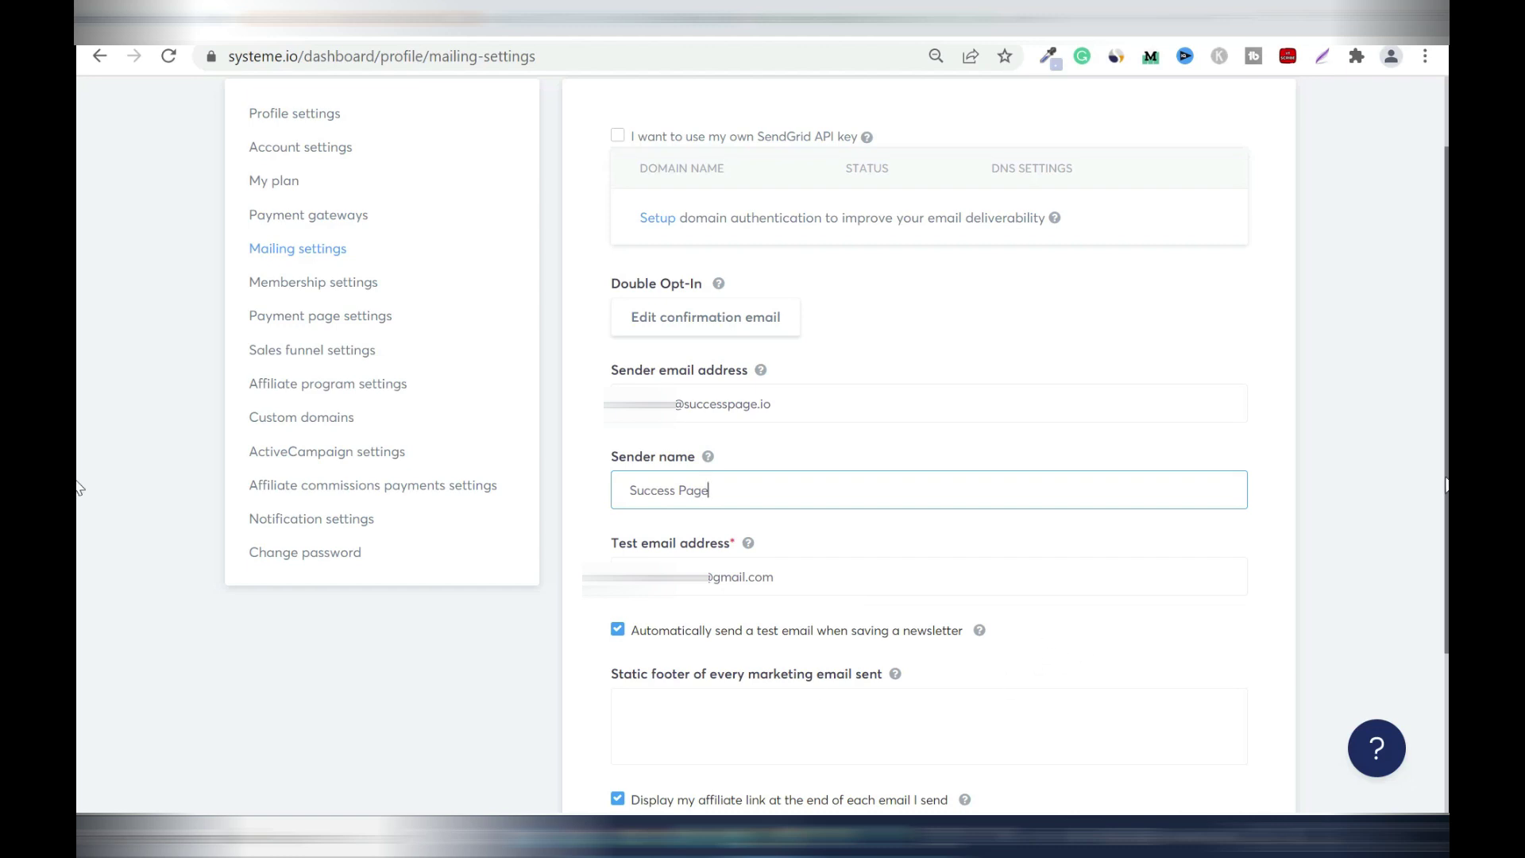
pyautogui.scroll(-3, 79, 487)
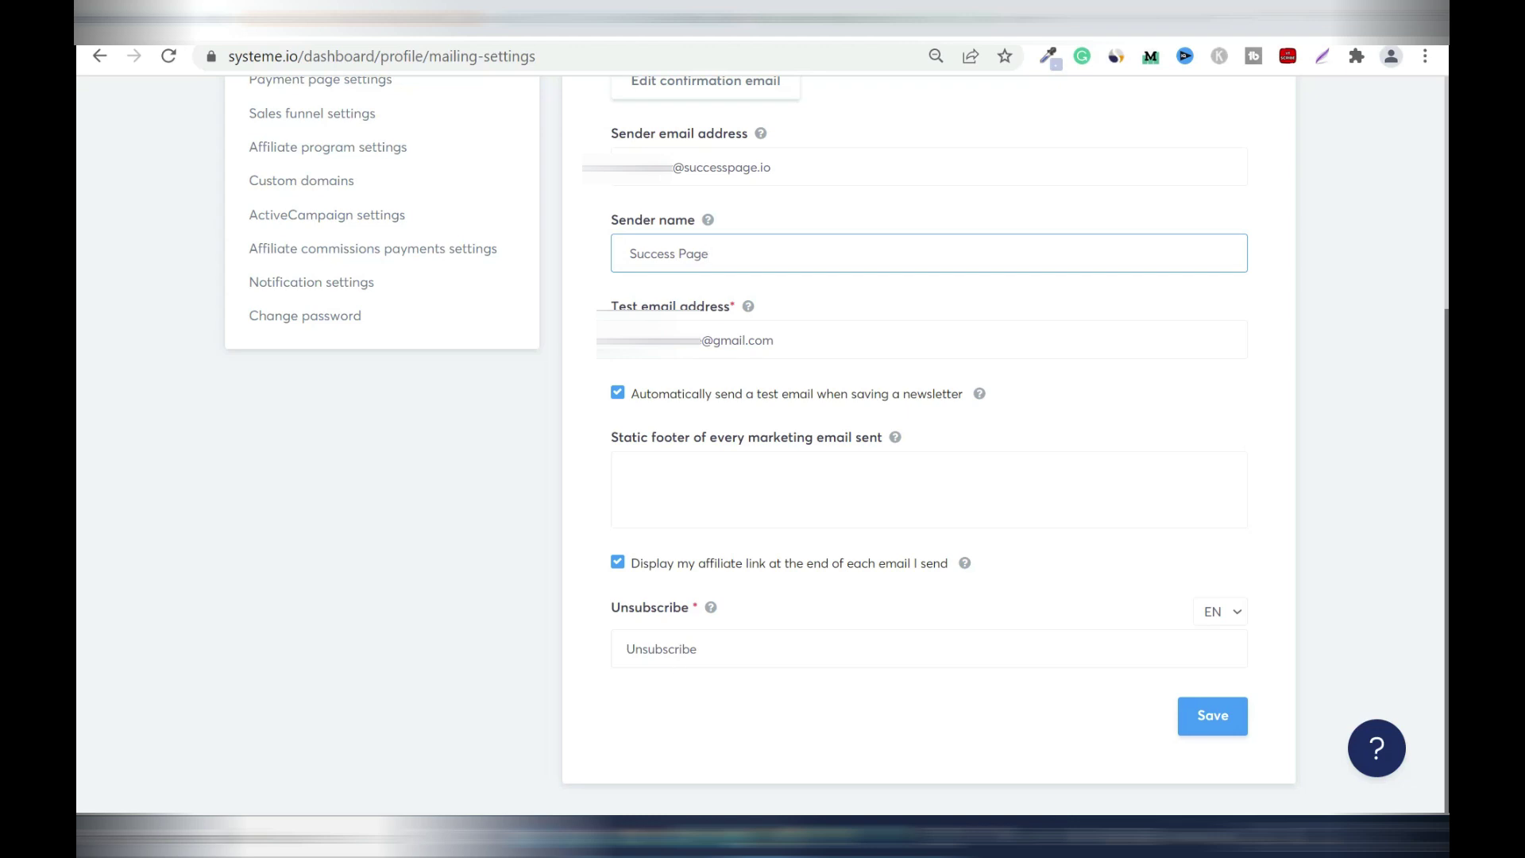
pyautogui.click(710, 609)
pyautogui.click(1236, 613)
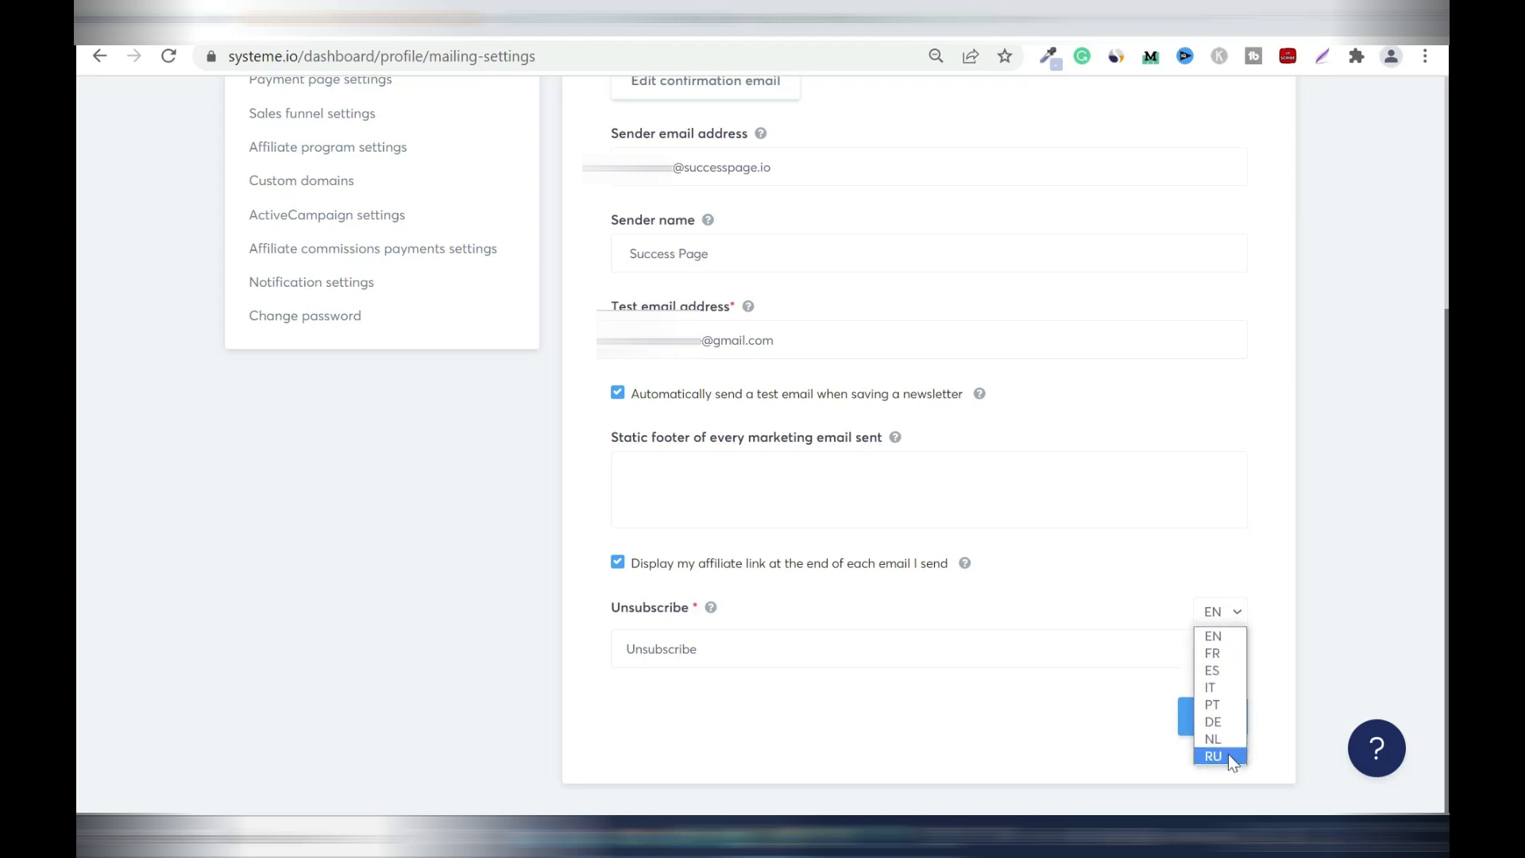
pyautogui.click(1279, 523)
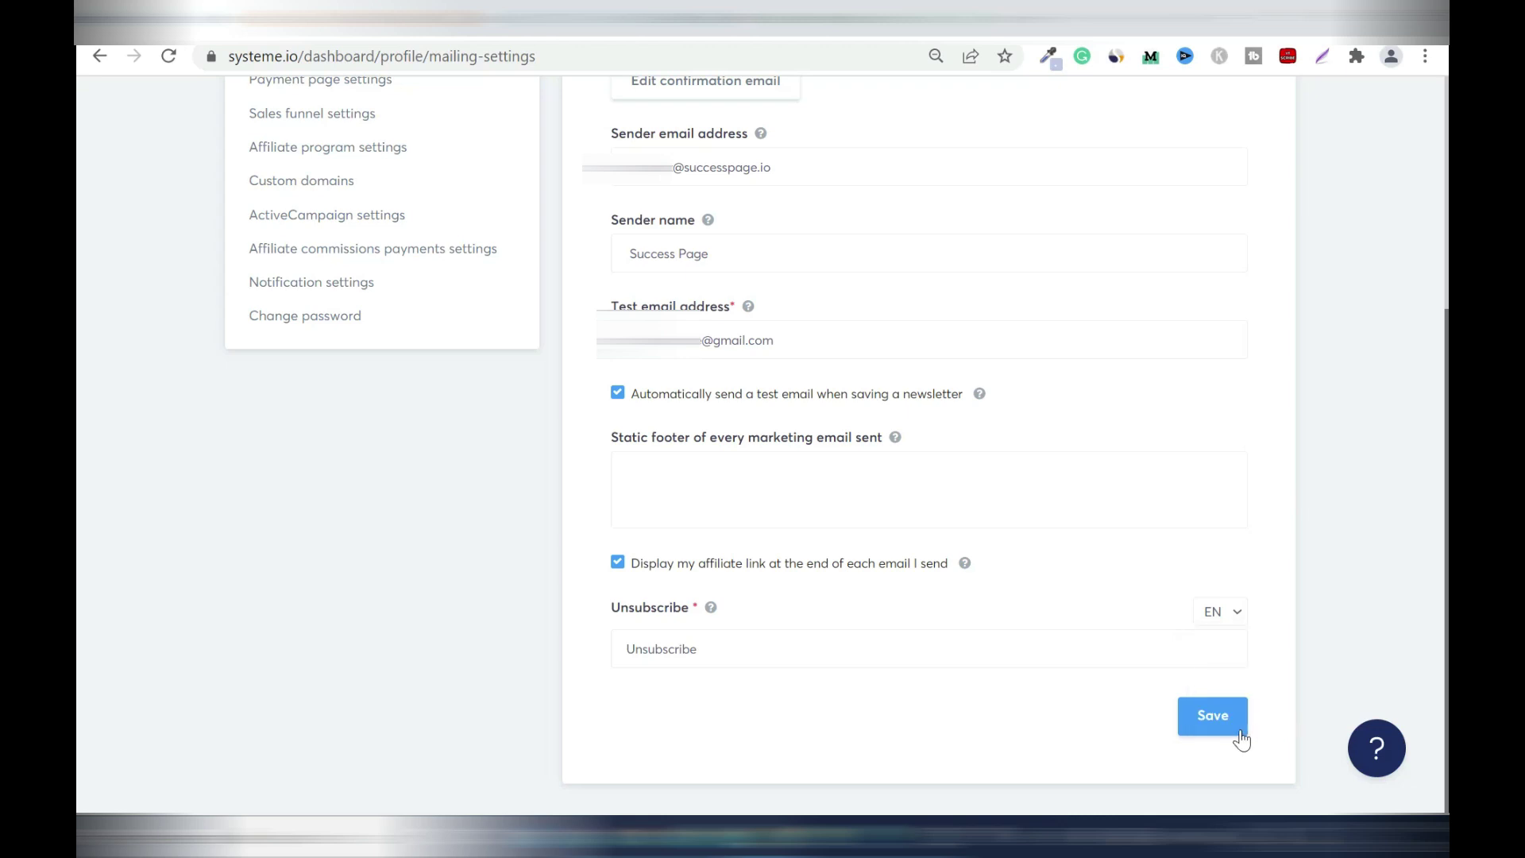
pyautogui.click(1195, 733)
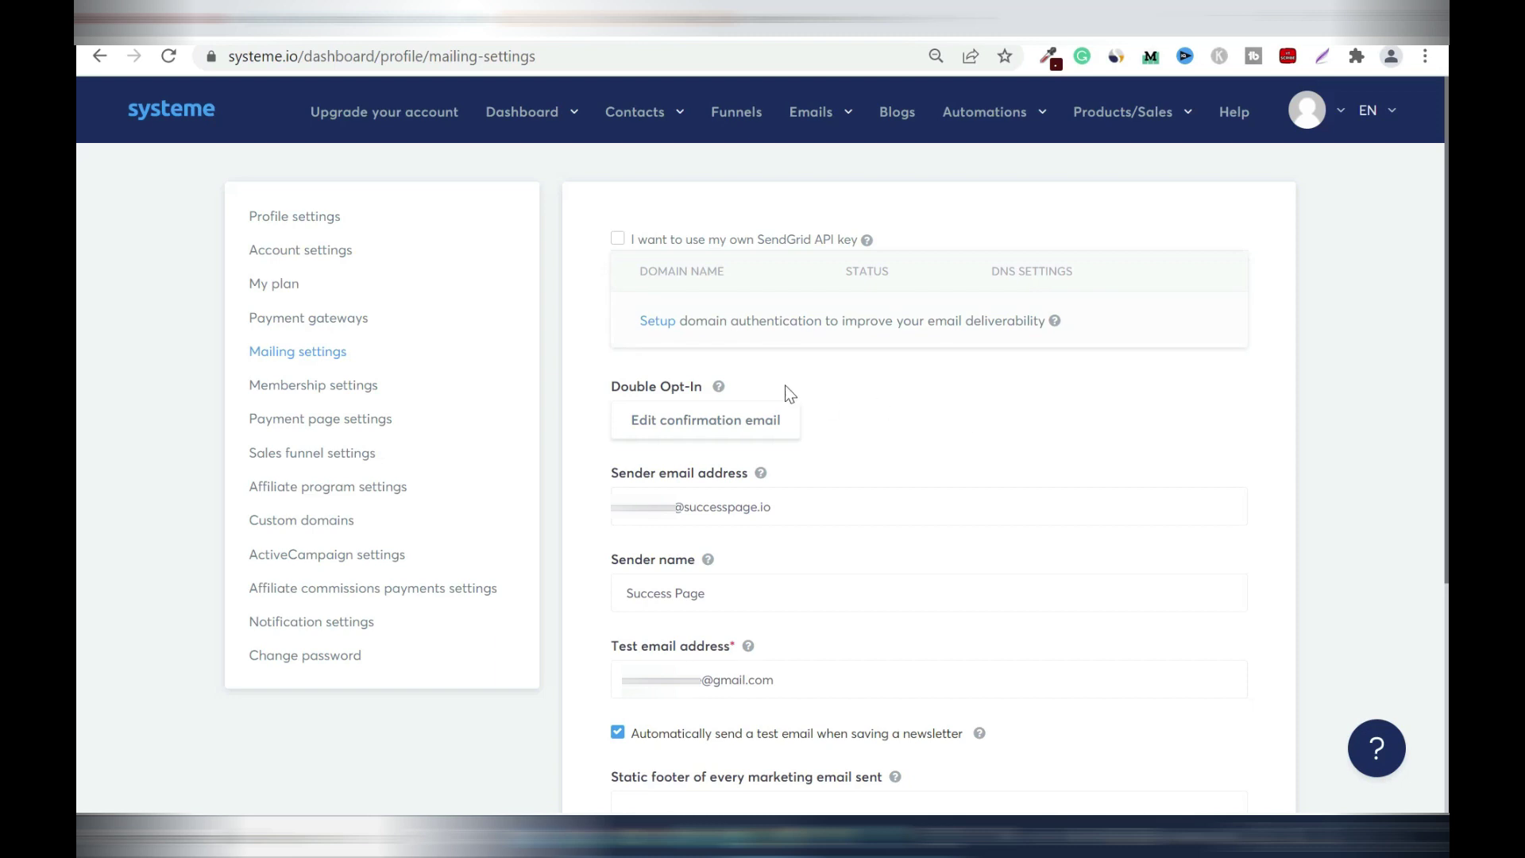
# Start domain authentication for successpage.io to get its three CNAME records.
pyautogui.click(657, 326)
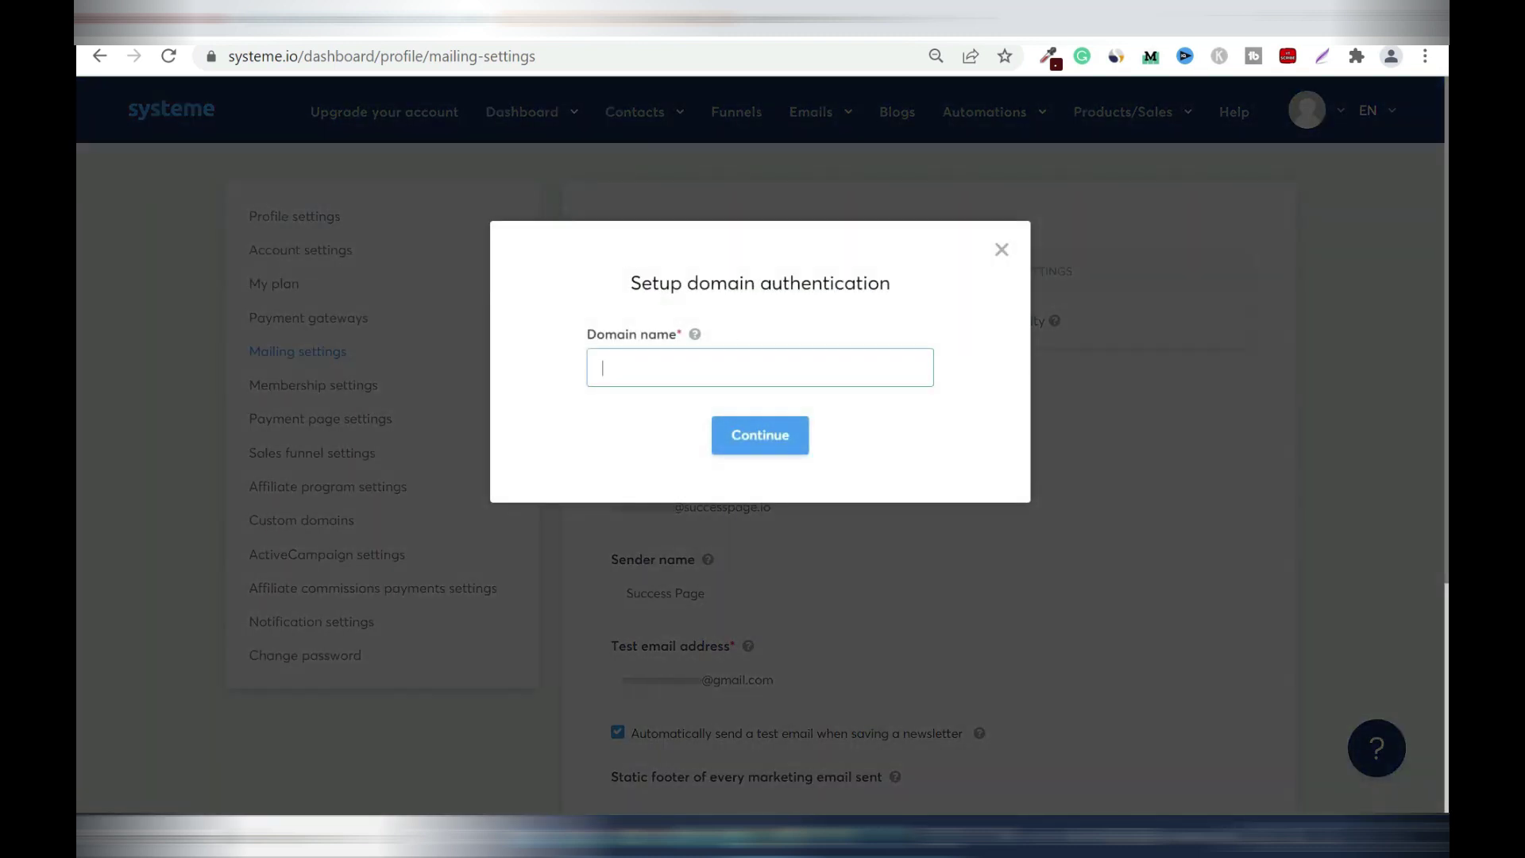
pyautogui.press('Return')
pyautogui.press('Return')
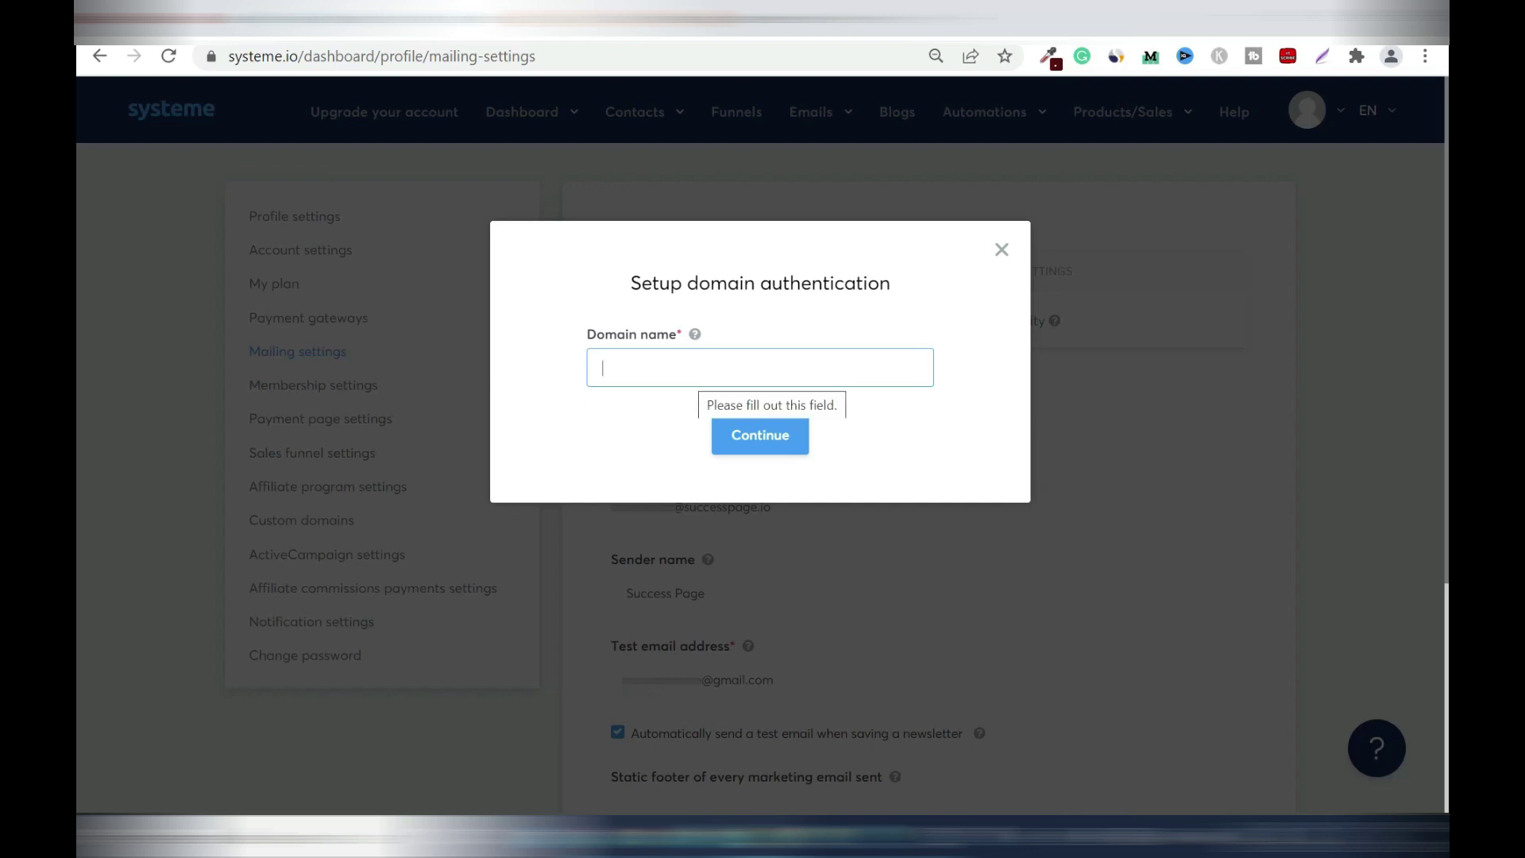
pyautogui.write('successpage')
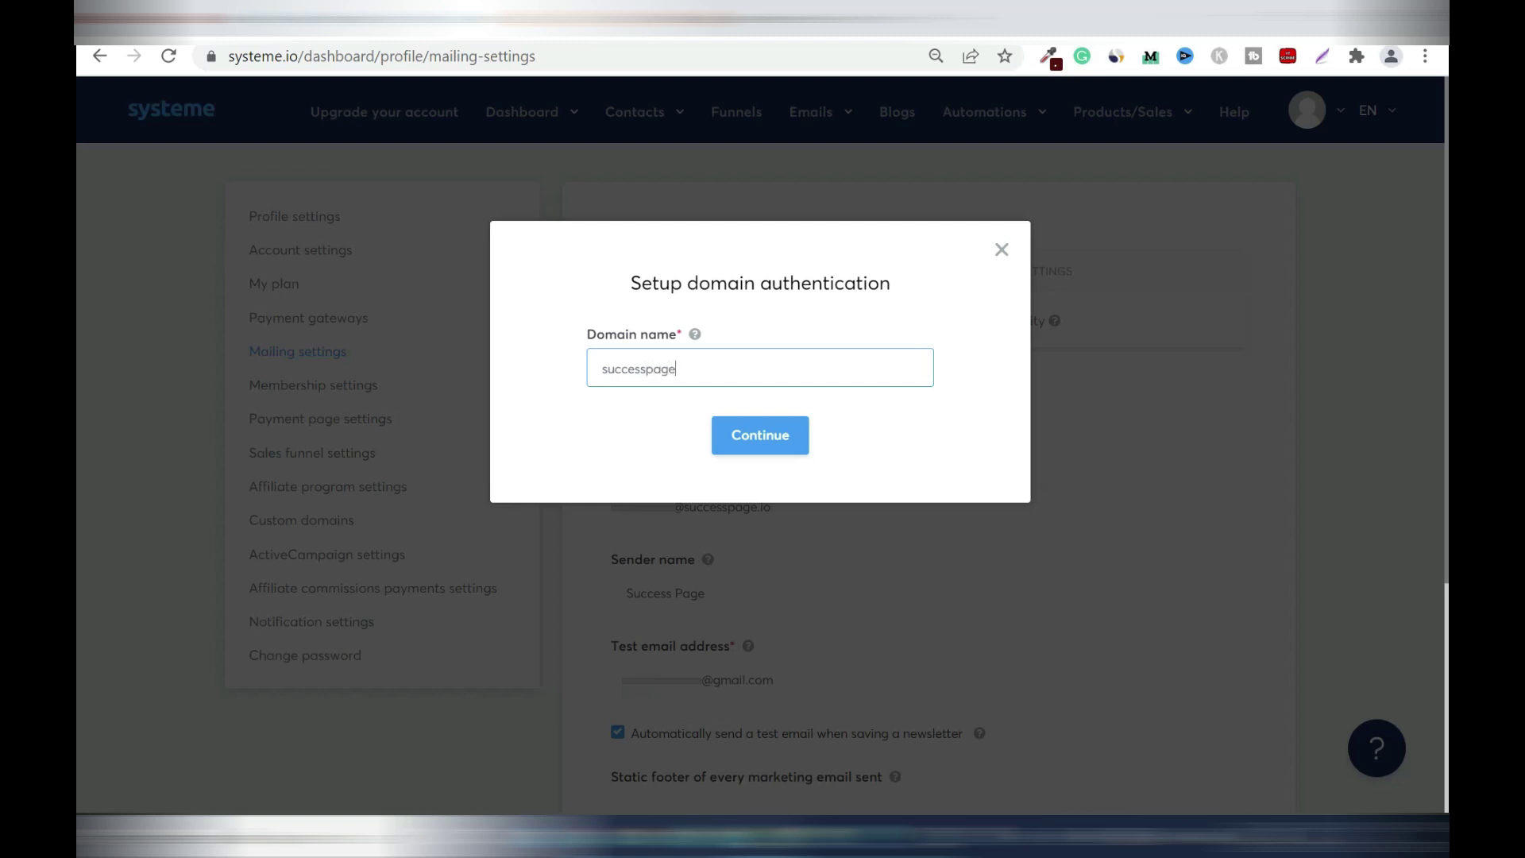
pyautogui.write('.io')
pyautogui.click(772, 439)
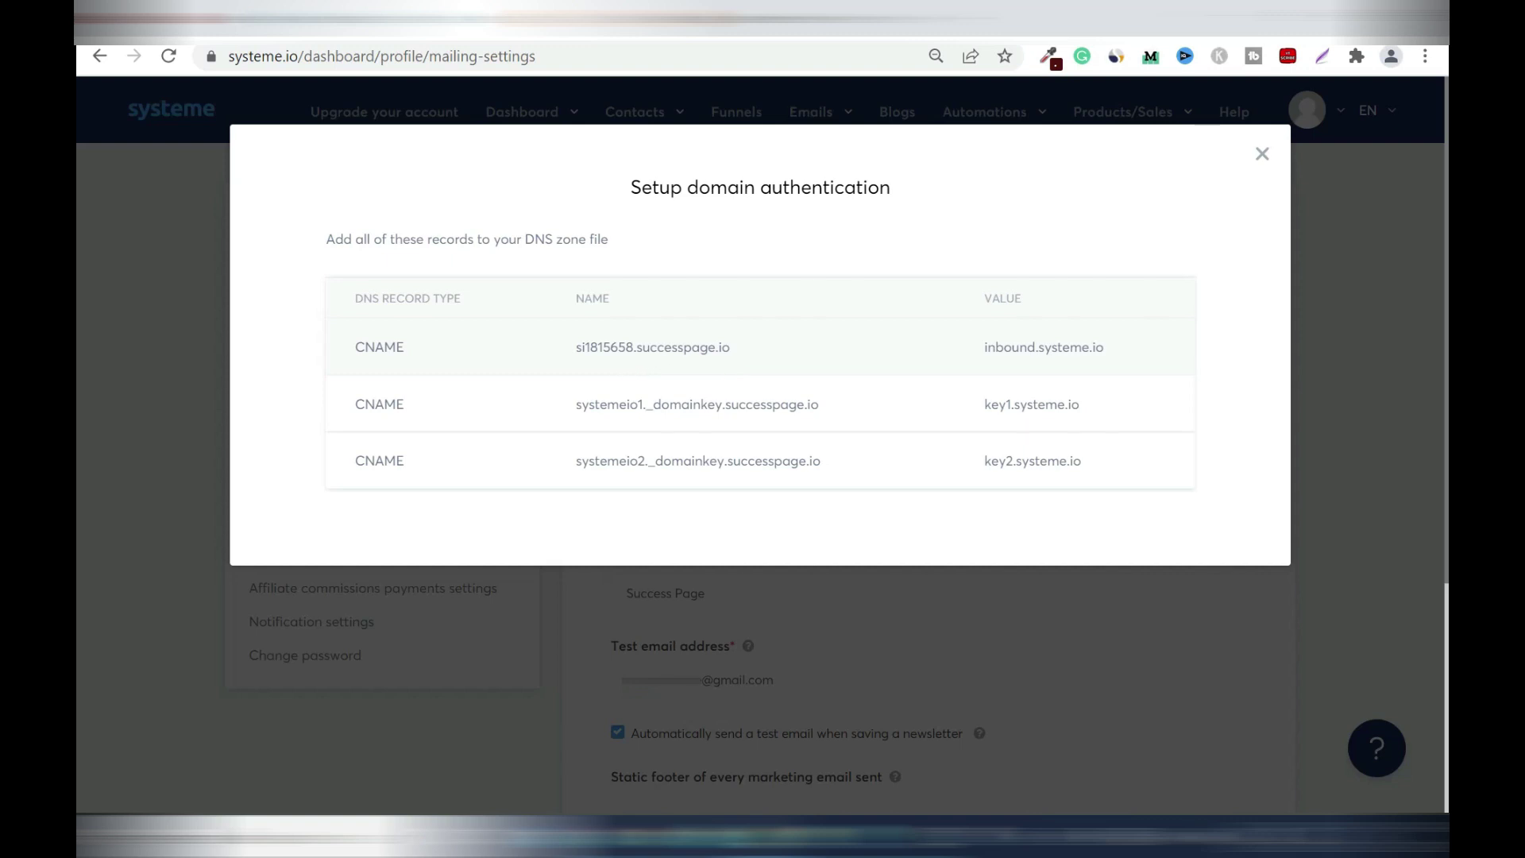
# Copy the first CNAME record's host prefix.
pyautogui.doubleClick(627, 347)
pyautogui.rightClick(590, 348)
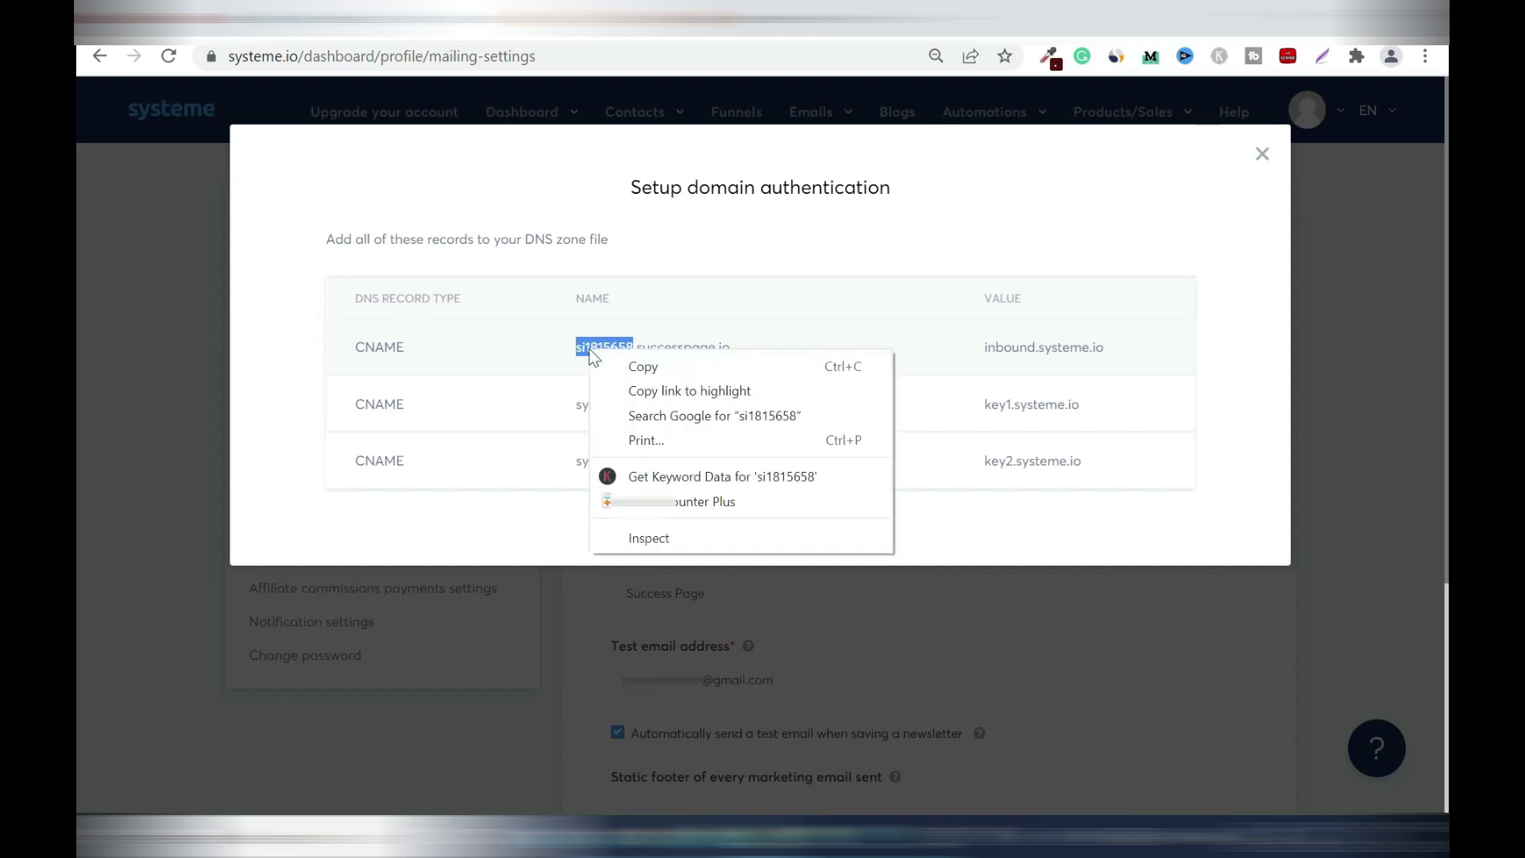
pyautogui.click(638, 365)
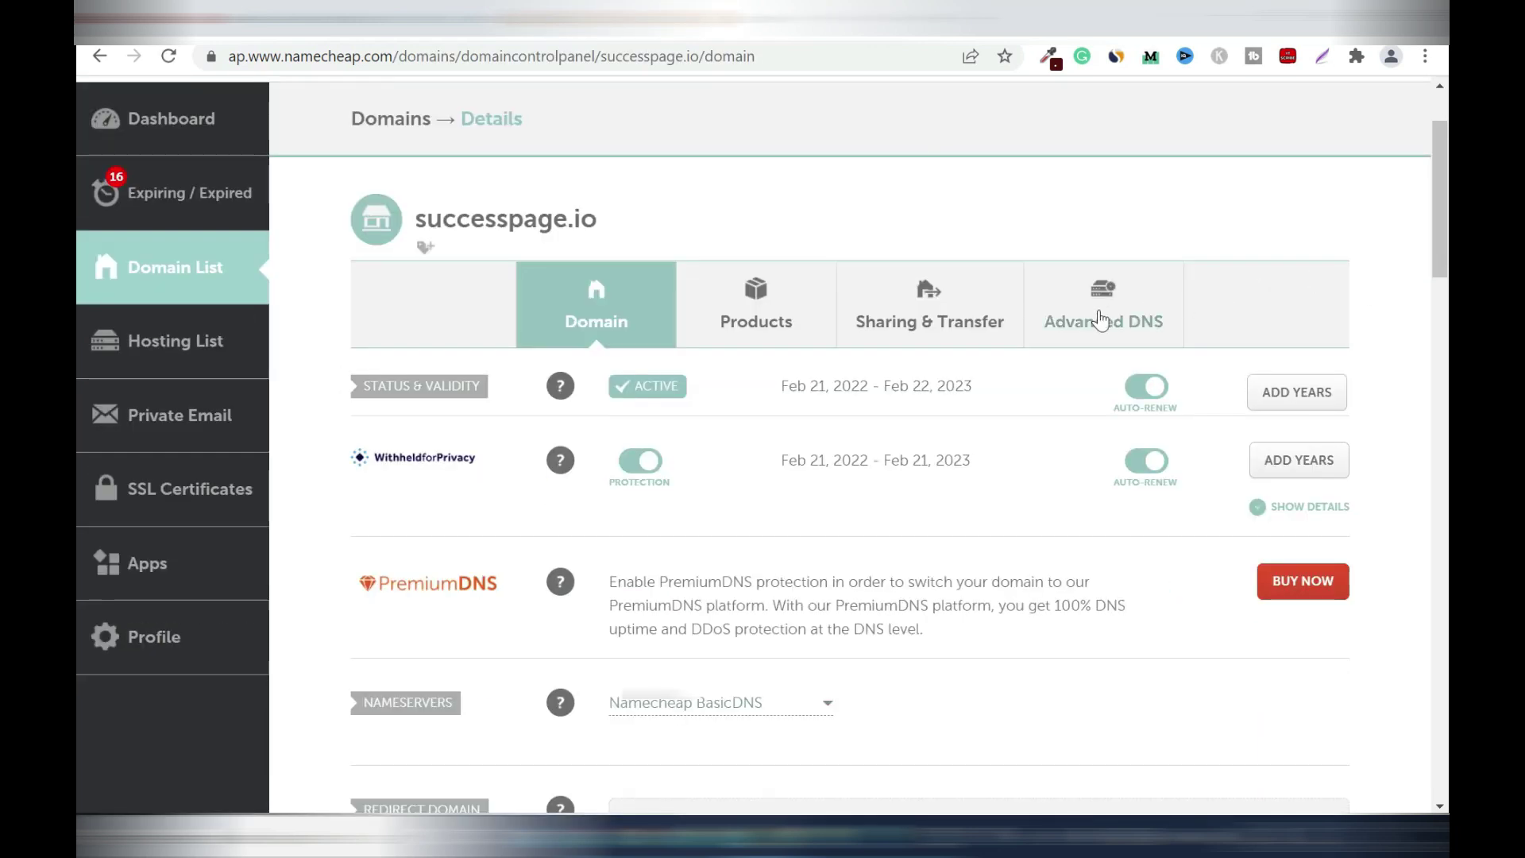
# In Advanced DNS, add a new CNAME Record row and paste the copied host prefix.
pyautogui.click(1093, 308)
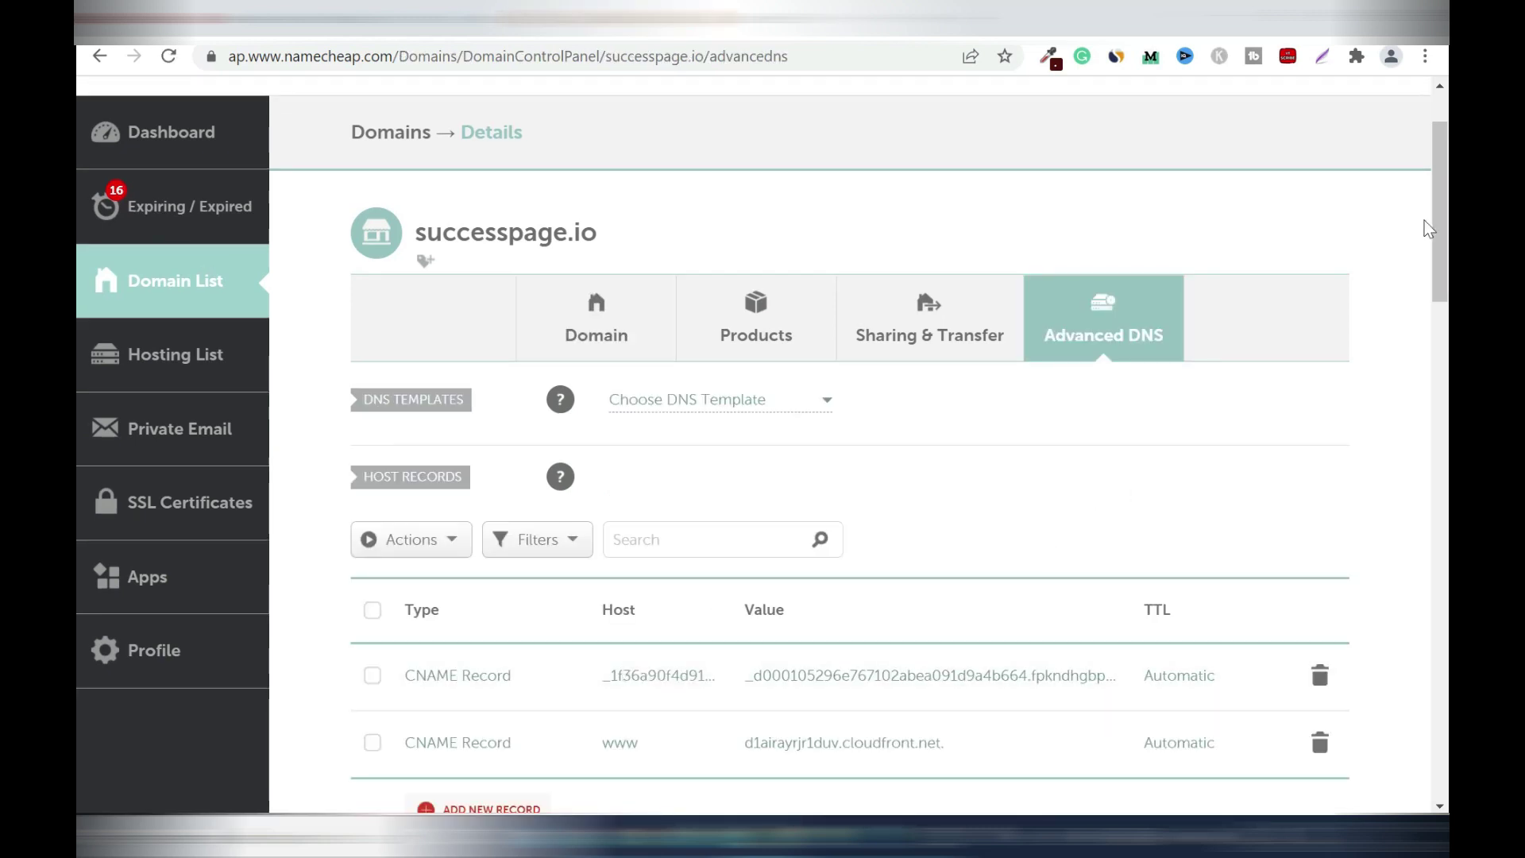
pyautogui.scroll(-4, 78, 231)
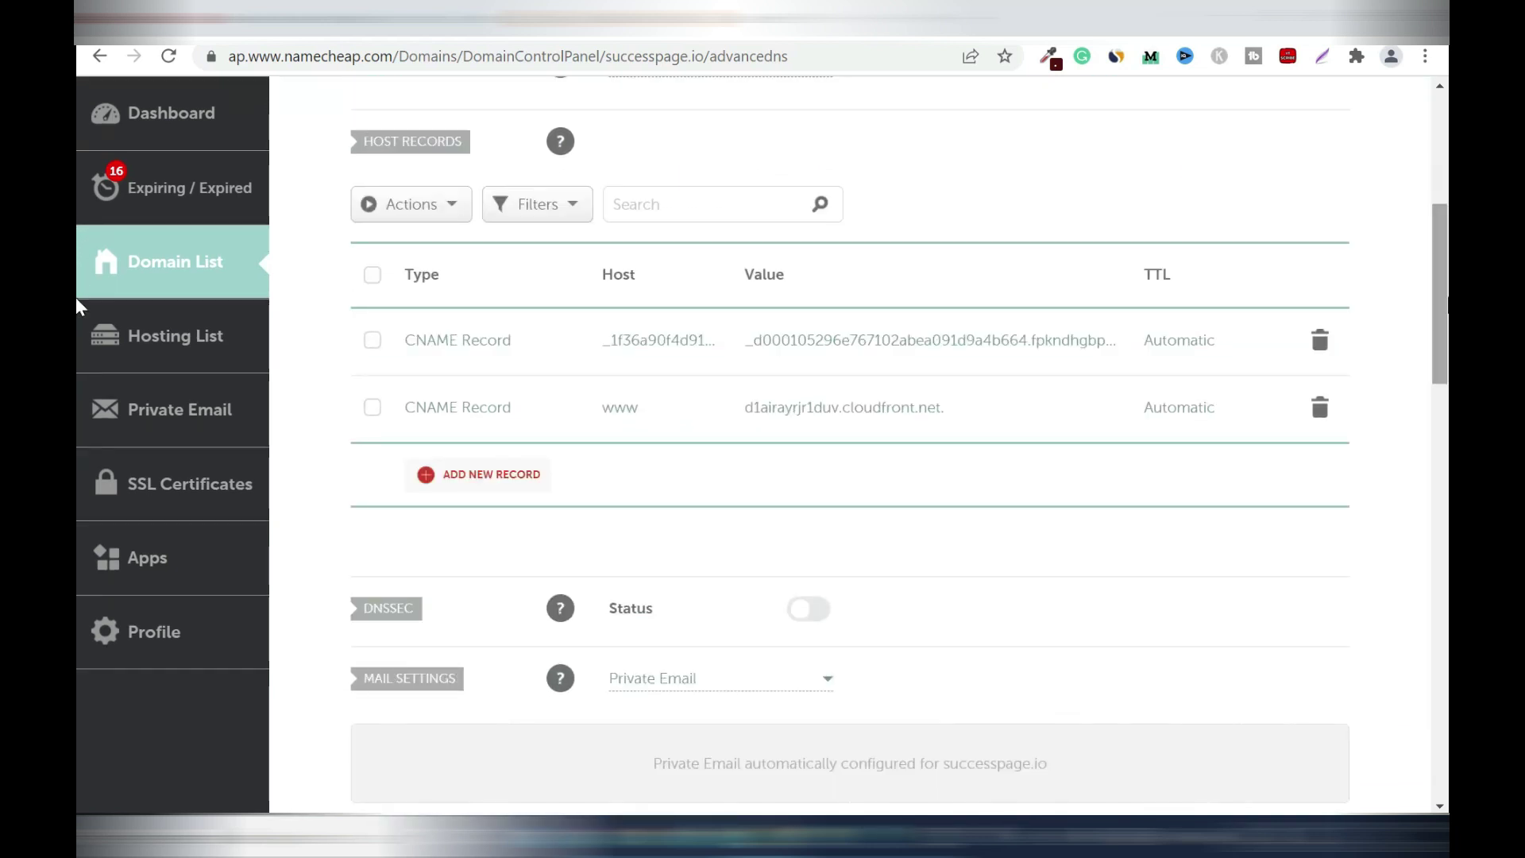
pyautogui.click(473, 486)
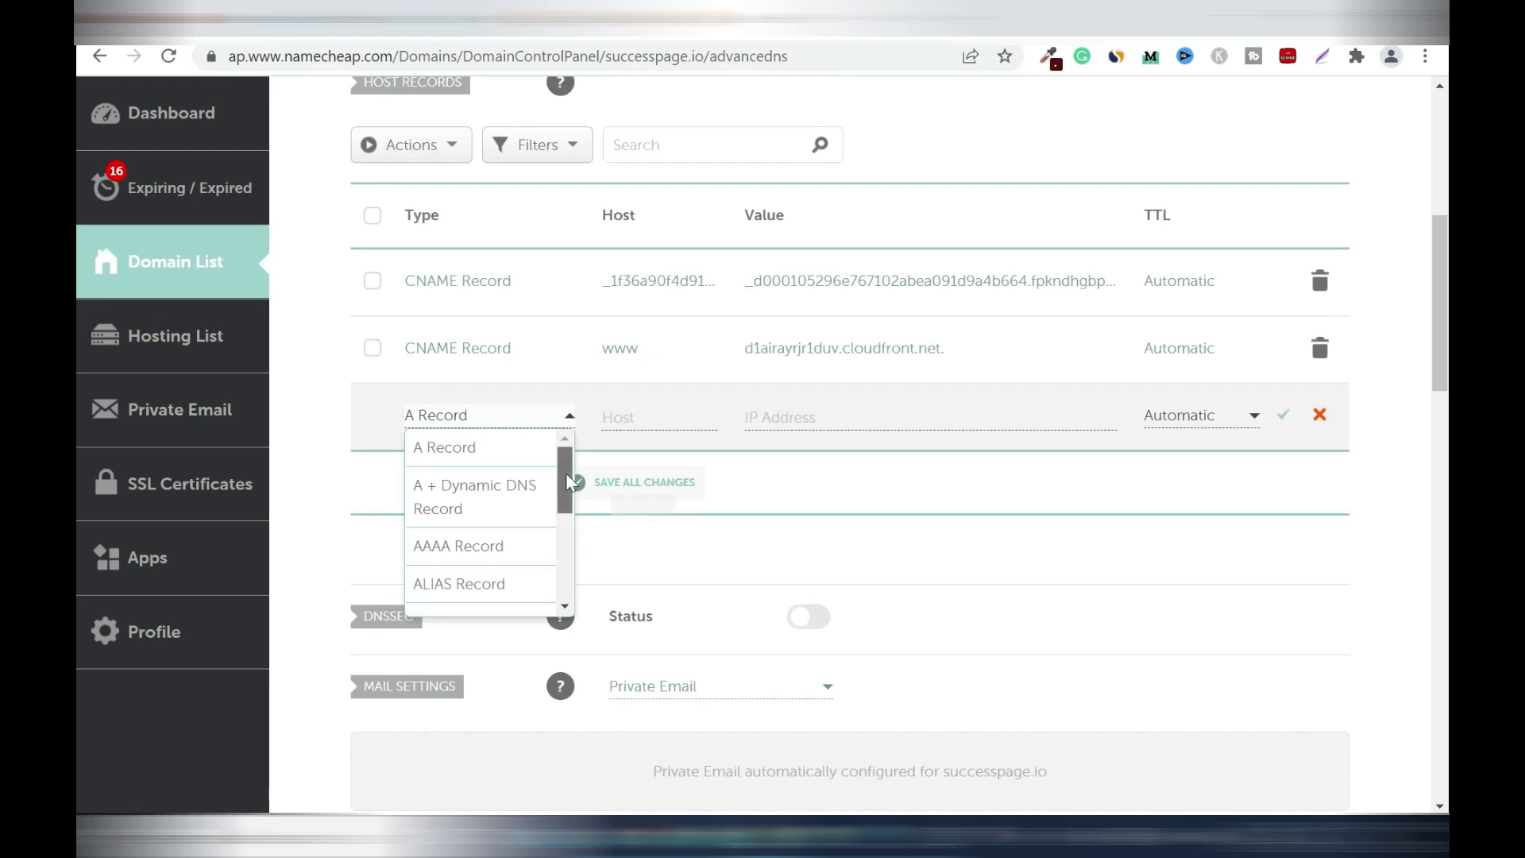
pyautogui.scroll(-3, 561, 517)
pyautogui.scroll(-2, 561, 520)
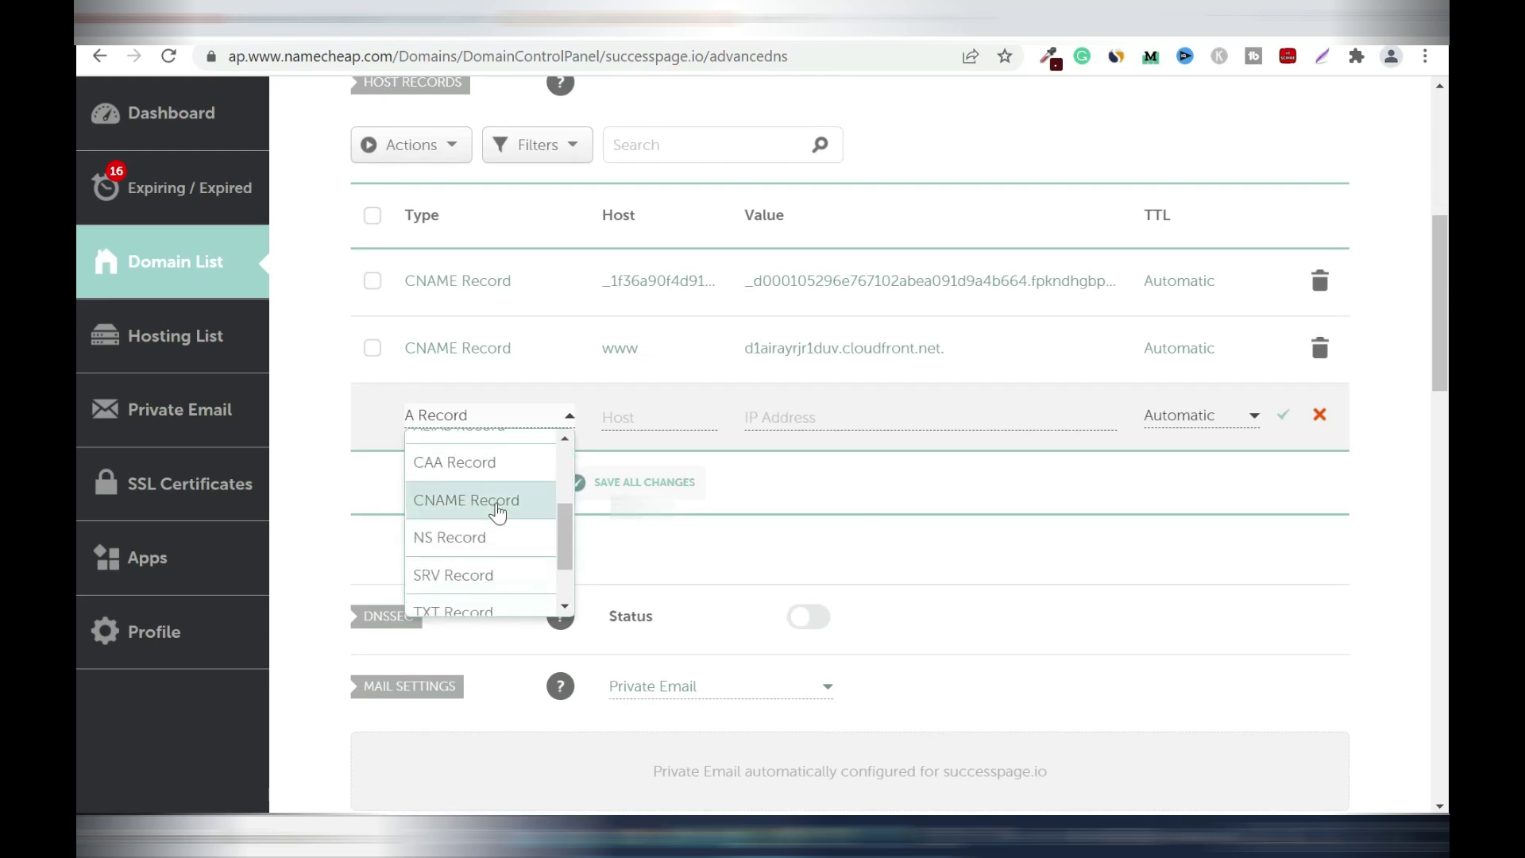
pyautogui.click(495, 501)
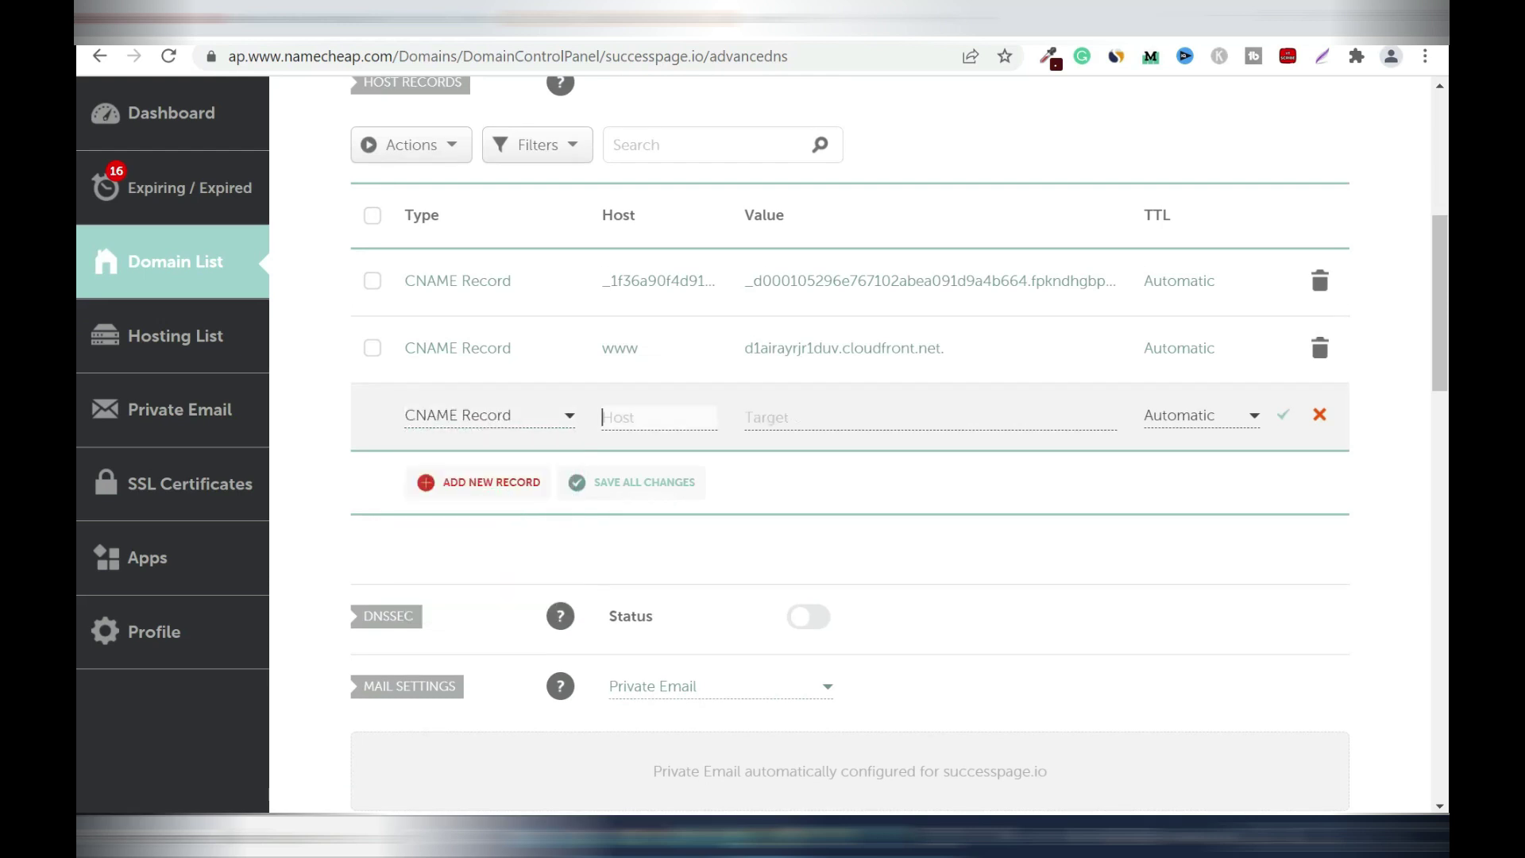
pyautogui.rightClick(636, 419)
pyautogui.click(718, 586)
# Copy inbound.systeme.io from systeme.io, paste it as the record's target, and save it.
pyautogui.hotkey('ctrl', 'Tab')
pyautogui.click(847, 289)
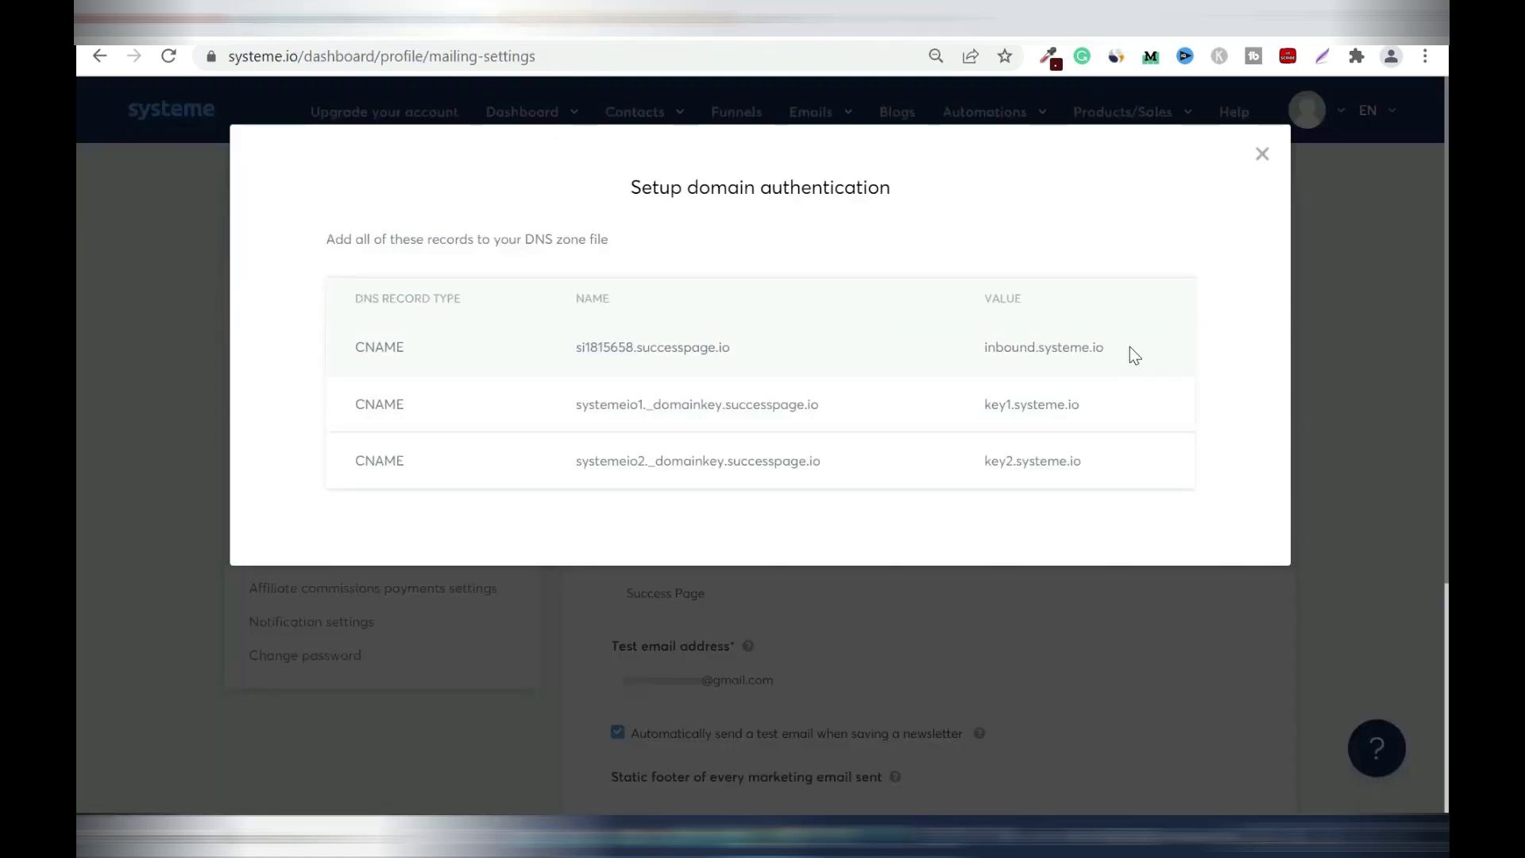
pyautogui.moveTo(1136, 353); pyautogui.dragTo(980, 350)
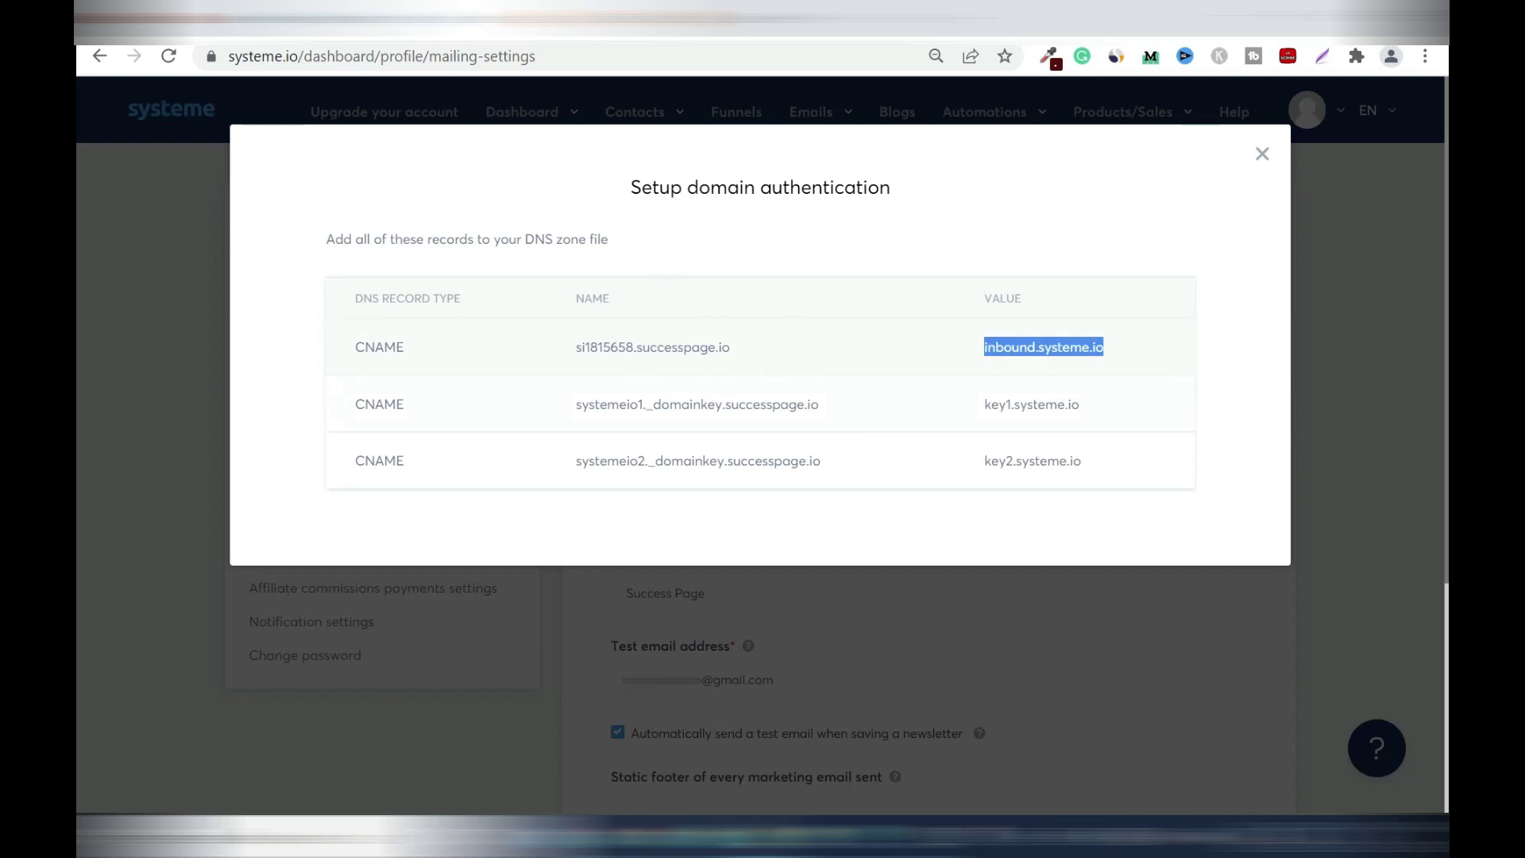
pyautogui.rightClick(1034, 348)
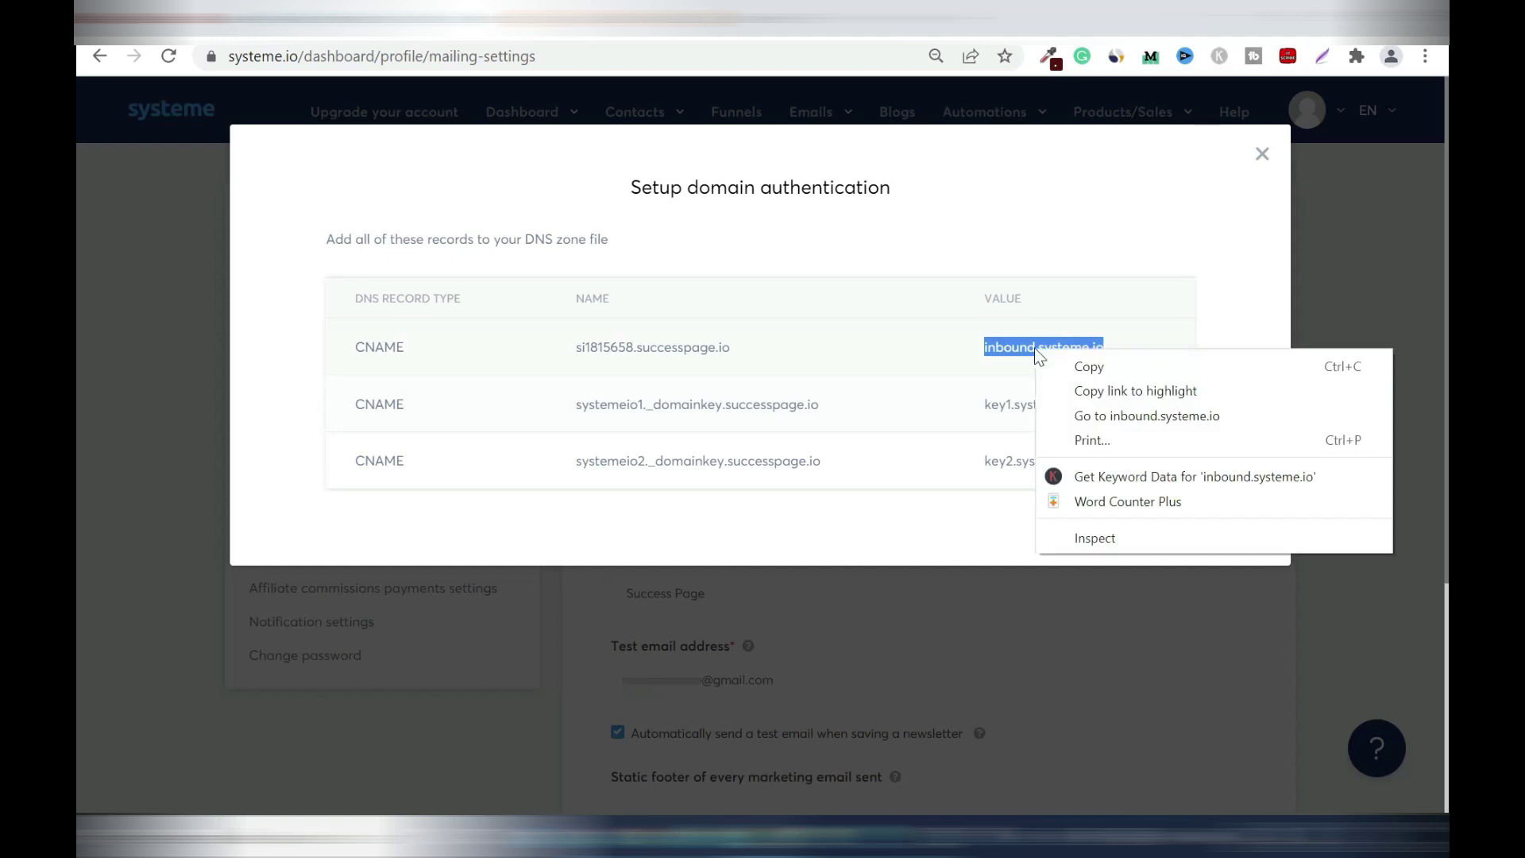
pyautogui.click(1088, 367)
pyautogui.click(723, 16)
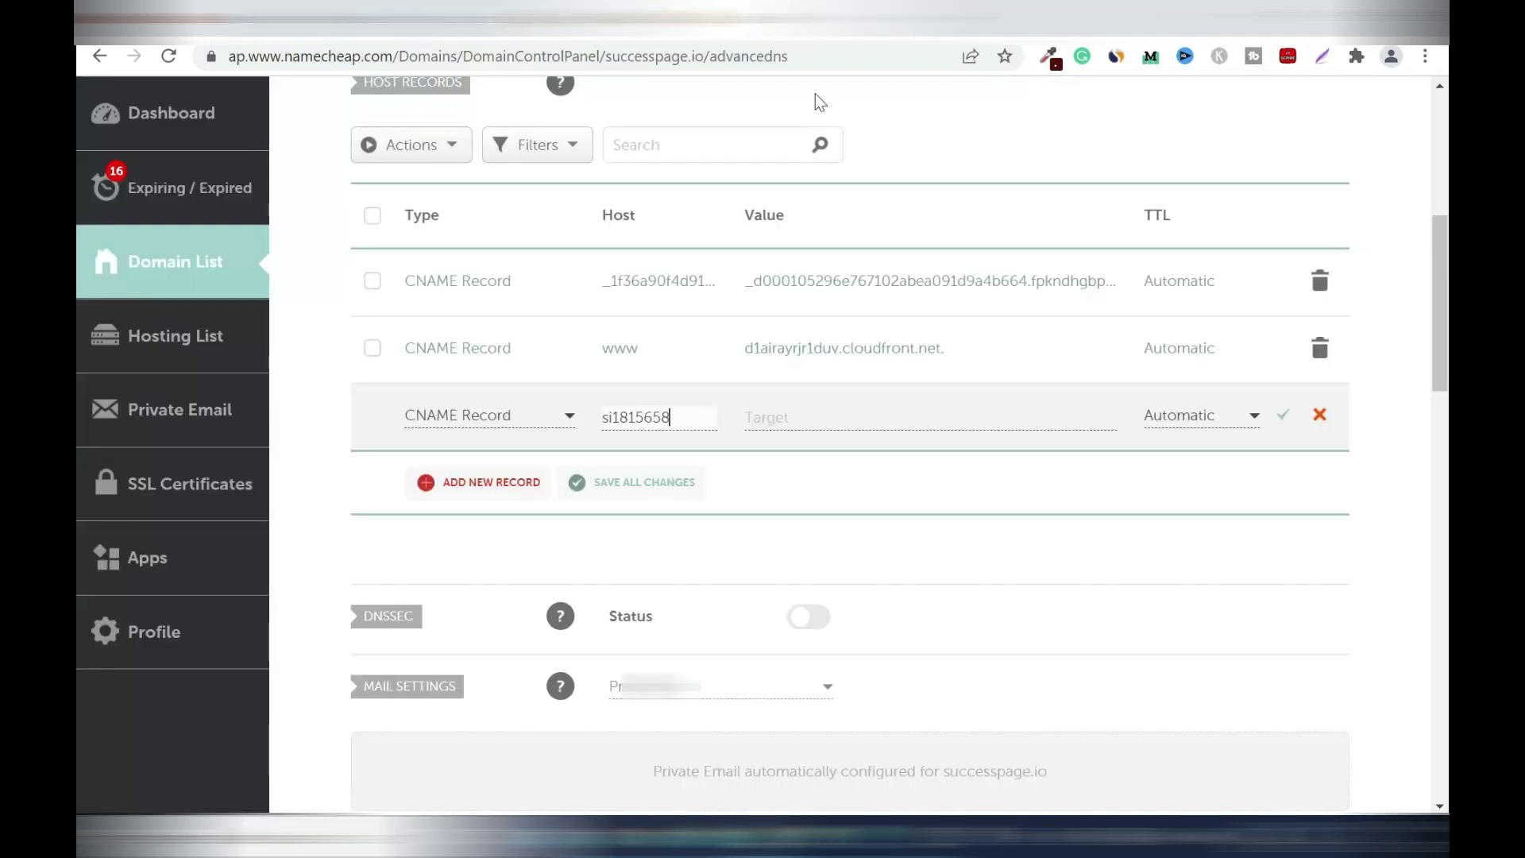
pyautogui.click(878, 417)
pyautogui.rightClick(878, 417)
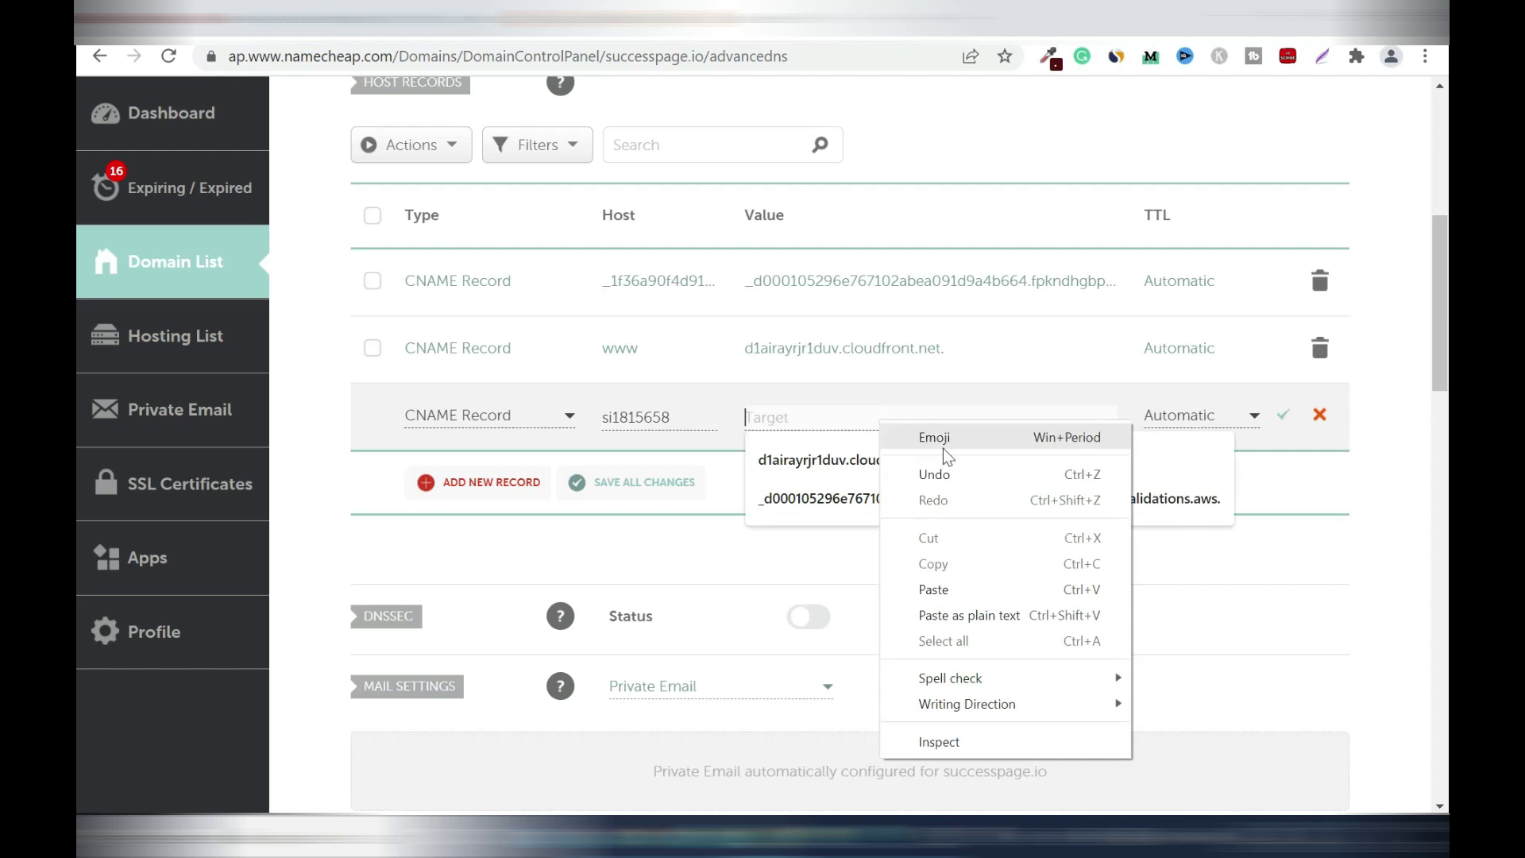
pyautogui.click(958, 590)
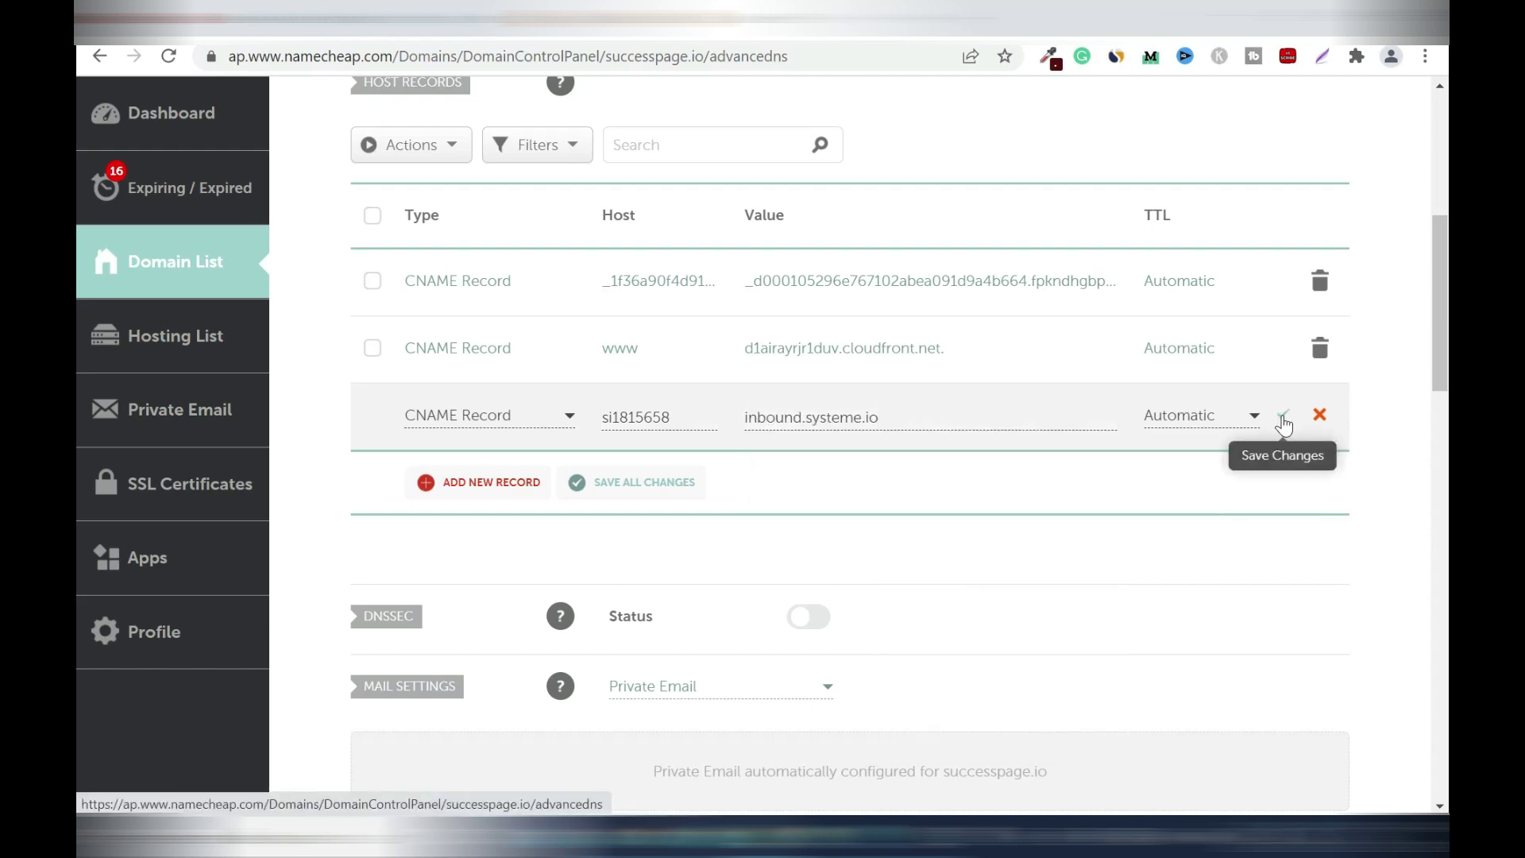
pyautogui.click(1285, 421)
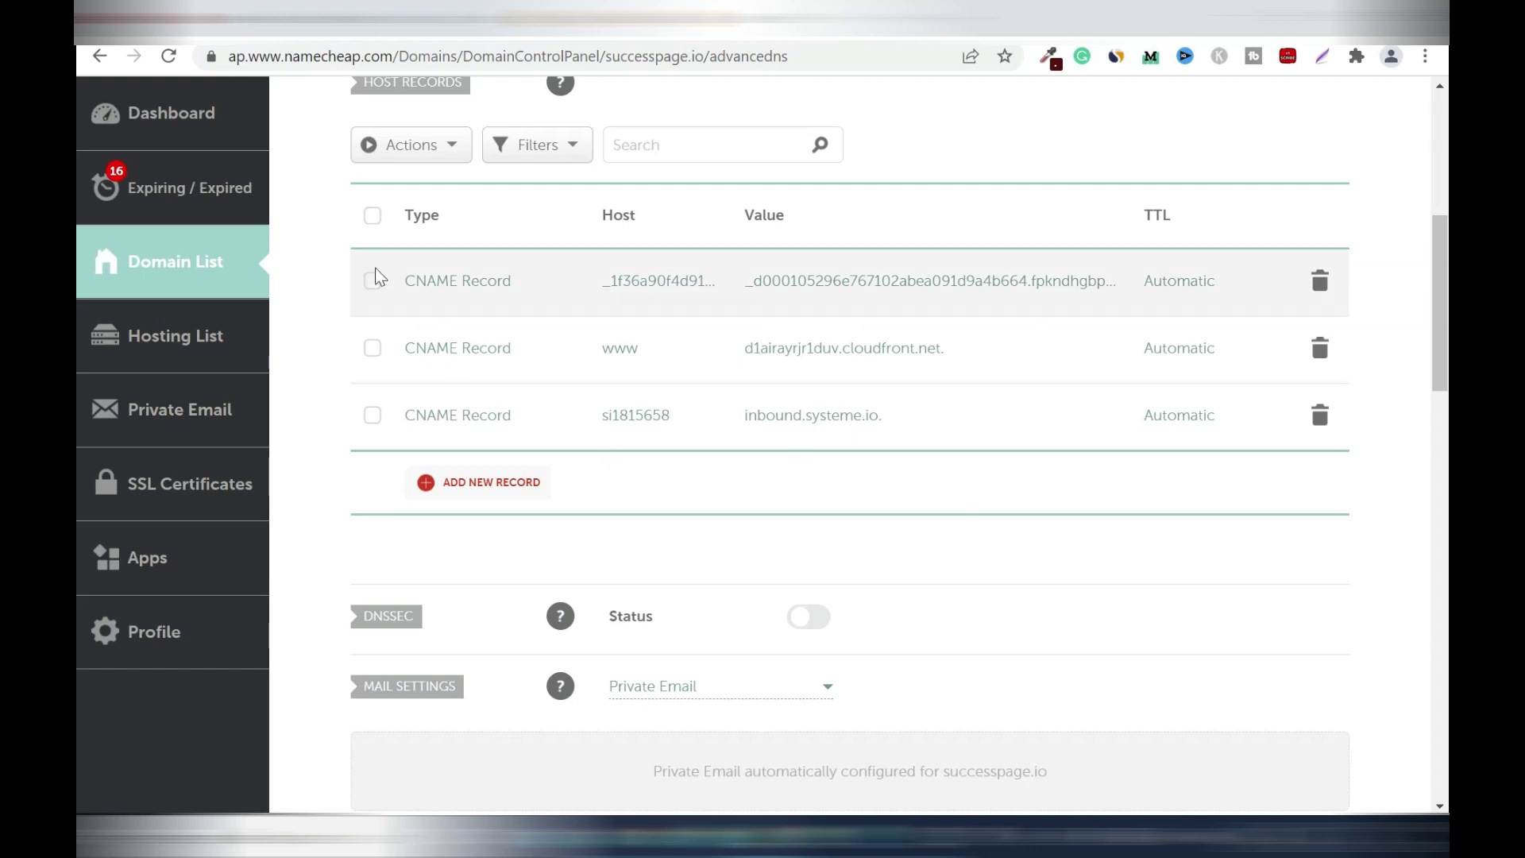
# Select systemeio1._domainkey in the second record's name cell and copy it.
pyautogui.click(455, 17)
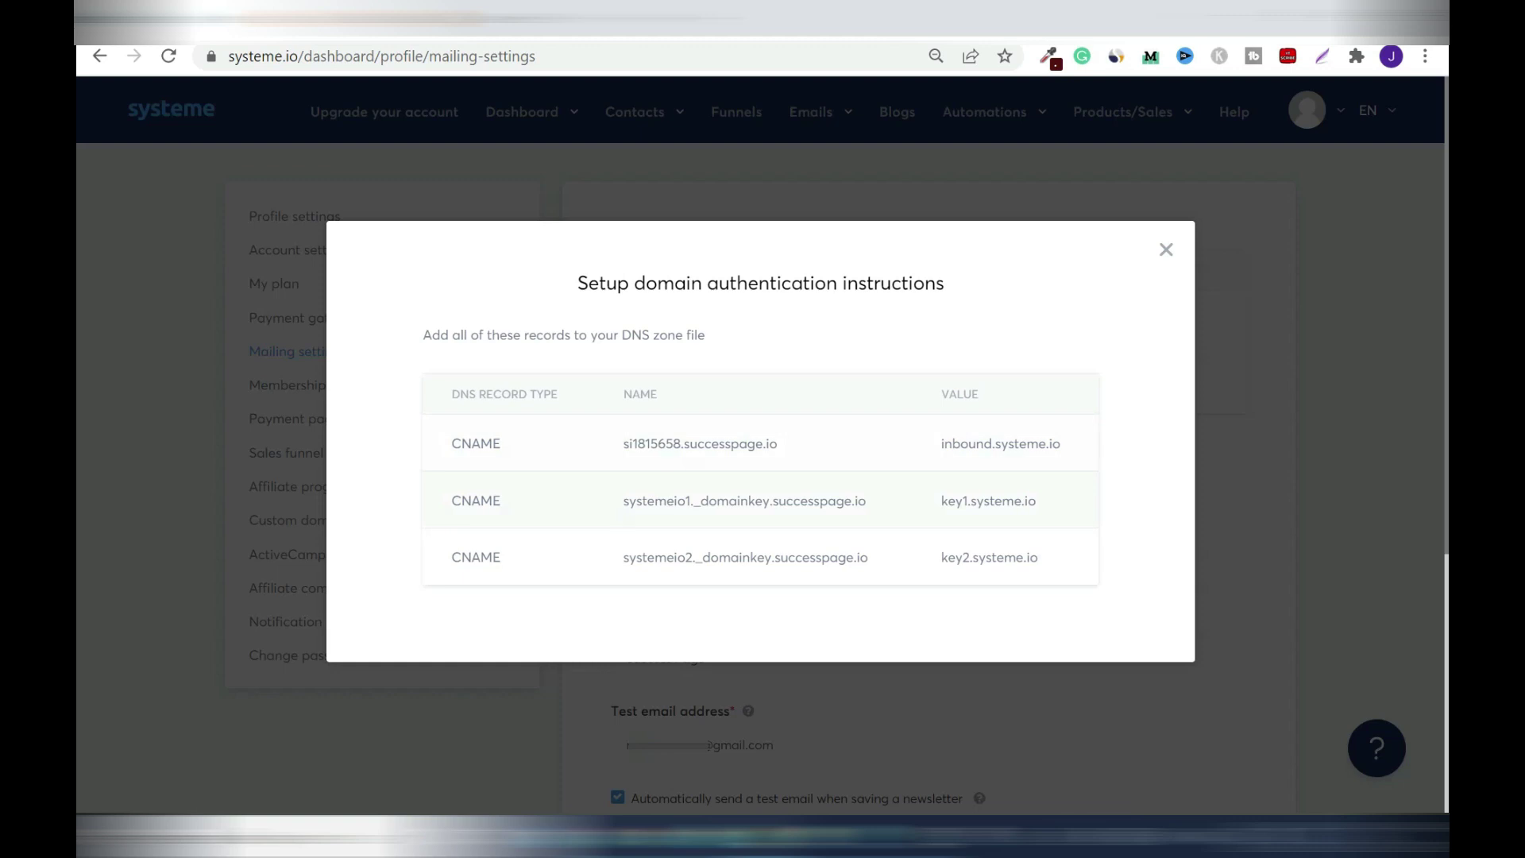
pyautogui.moveTo(623, 501); pyautogui.dragTo(770, 500)
pyautogui.click(775, 522)
pyautogui.moveTo(770, 501); pyautogui.dragTo(623, 501)
pyautogui.rightClick(702, 498)
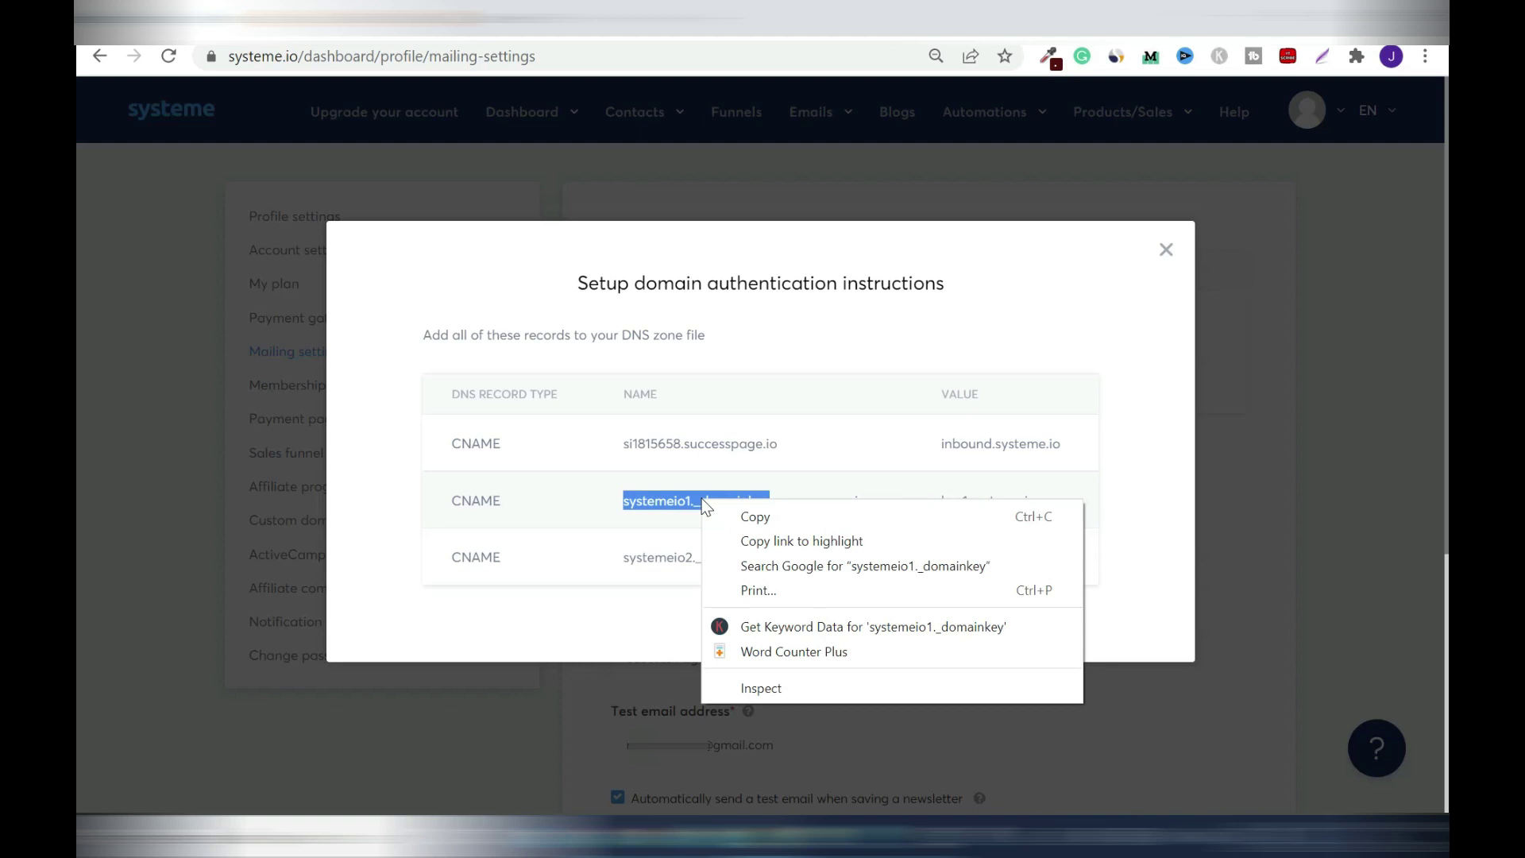
pyautogui.click(755, 516)
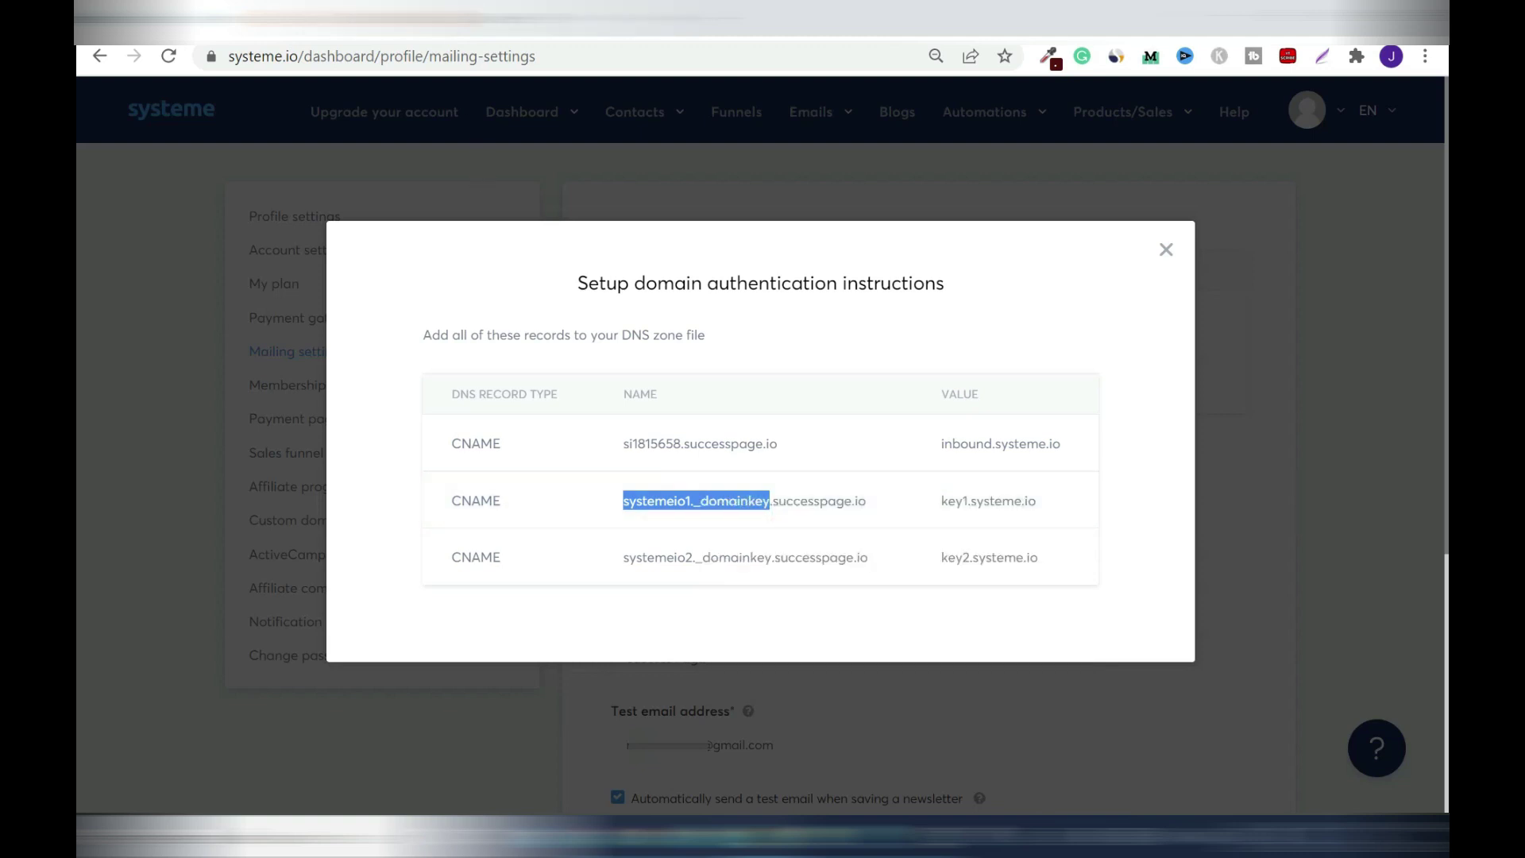
# Add a new CNAME Record row in Namecheap with host systemeio1._domainkey.
pyautogui.click(462, 17)
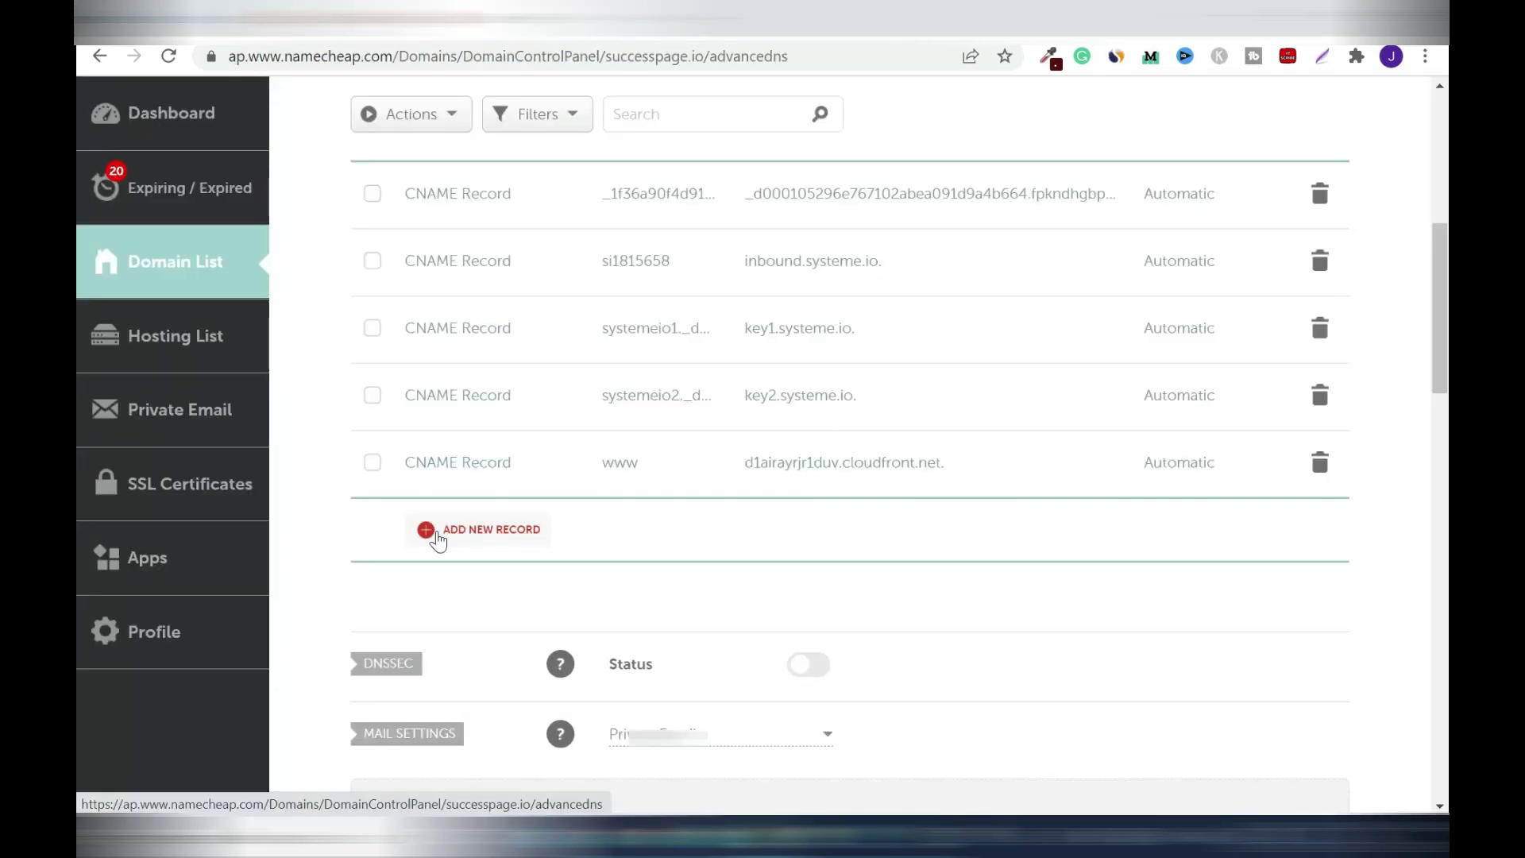
pyautogui.click(437, 538)
pyautogui.moveTo(570, 487); pyautogui.dragTo(563, 551)
pyautogui.click(500, 473)
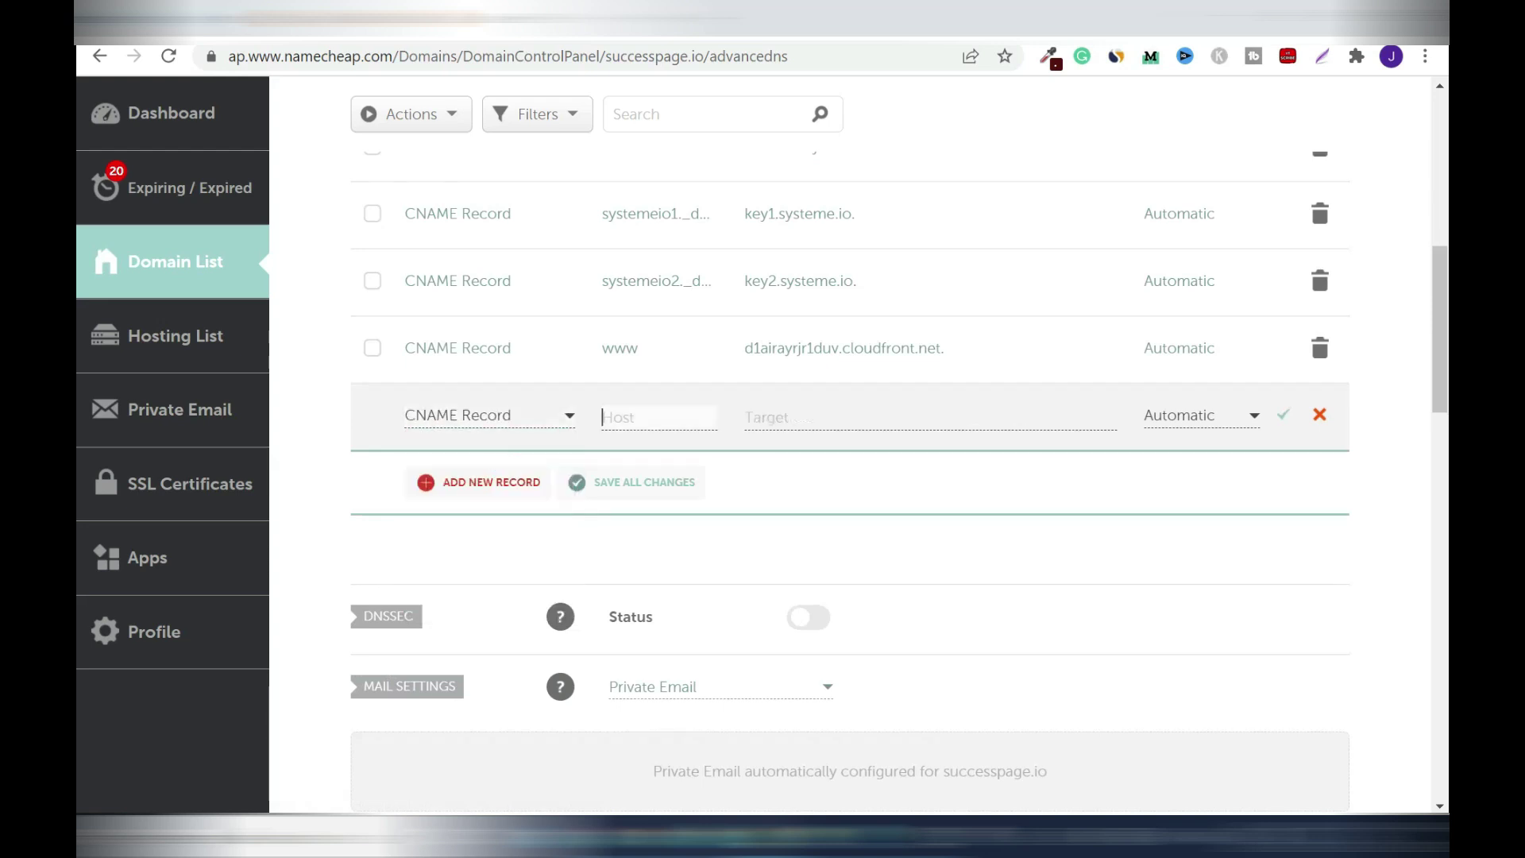
pyautogui.rightClick(631, 417)
pyautogui.click(718, 591)
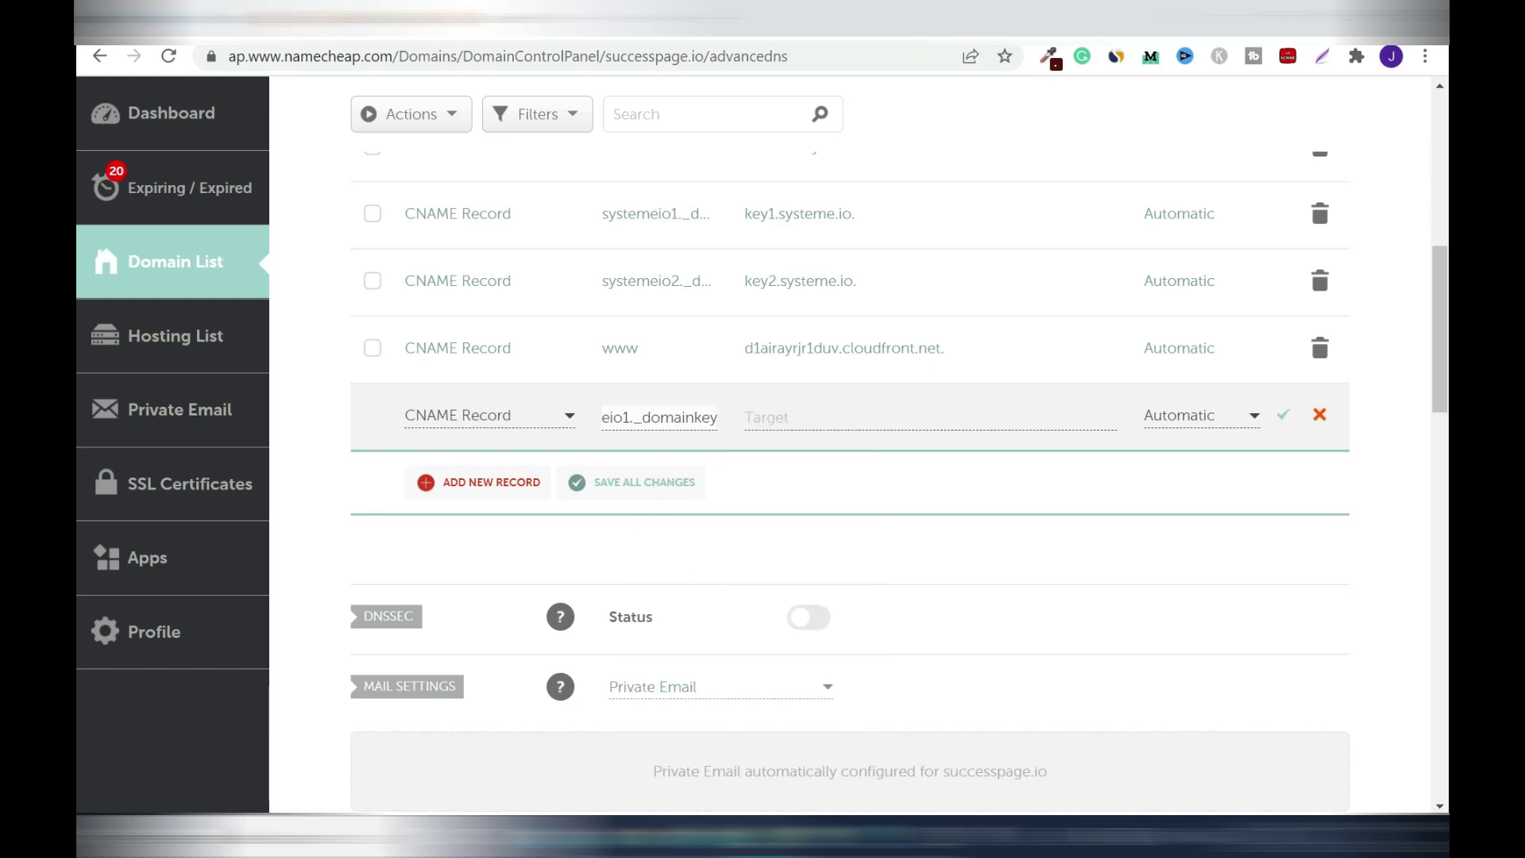
# Copy key1.systeme.io from systeme.io and paste it as the new record's target.
pyautogui.click(214, 17)
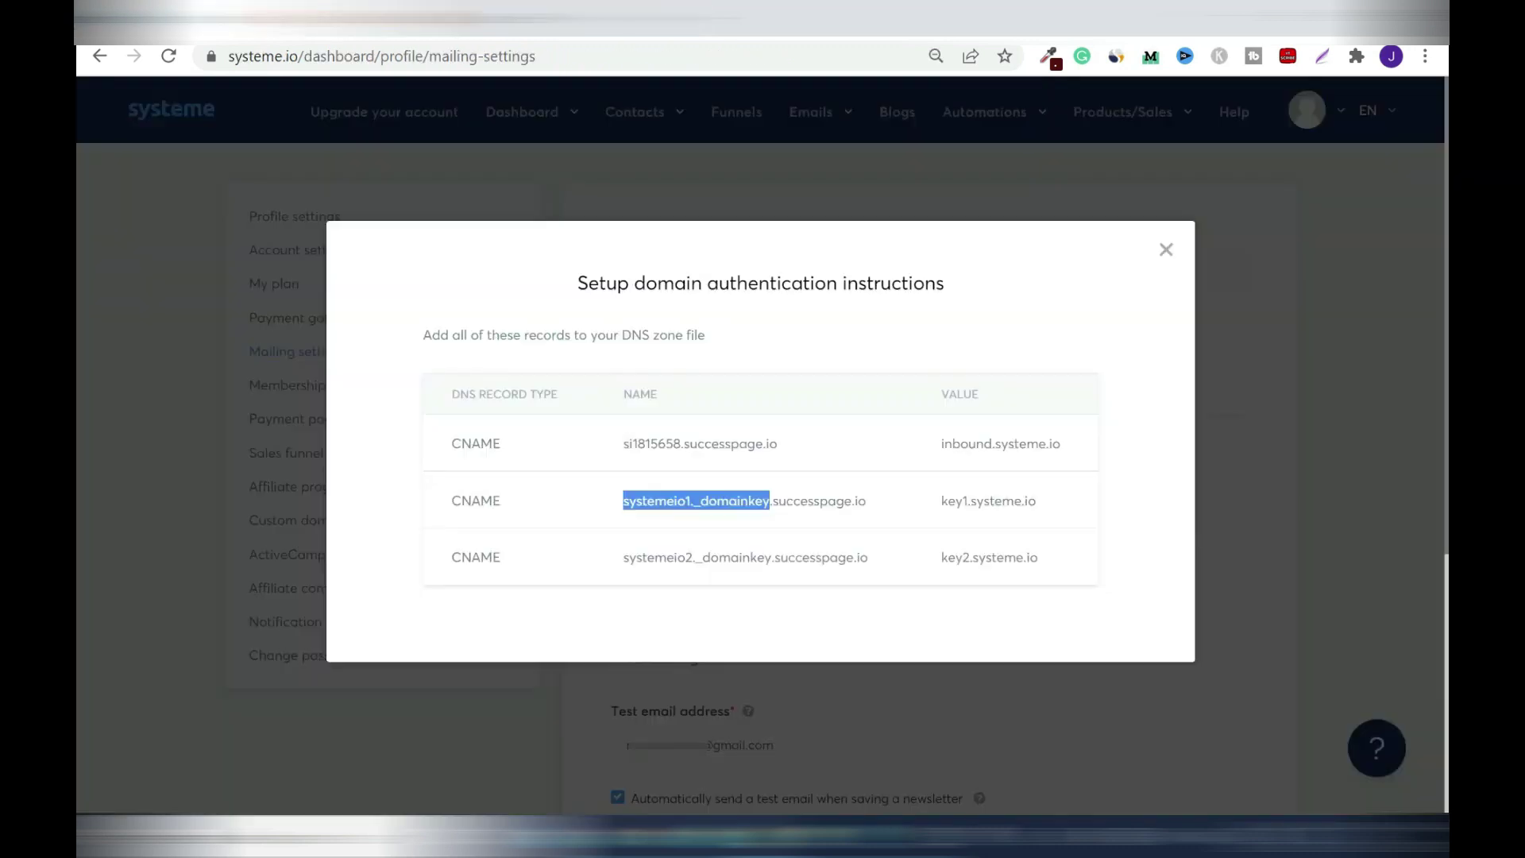
pyautogui.click(922, 516)
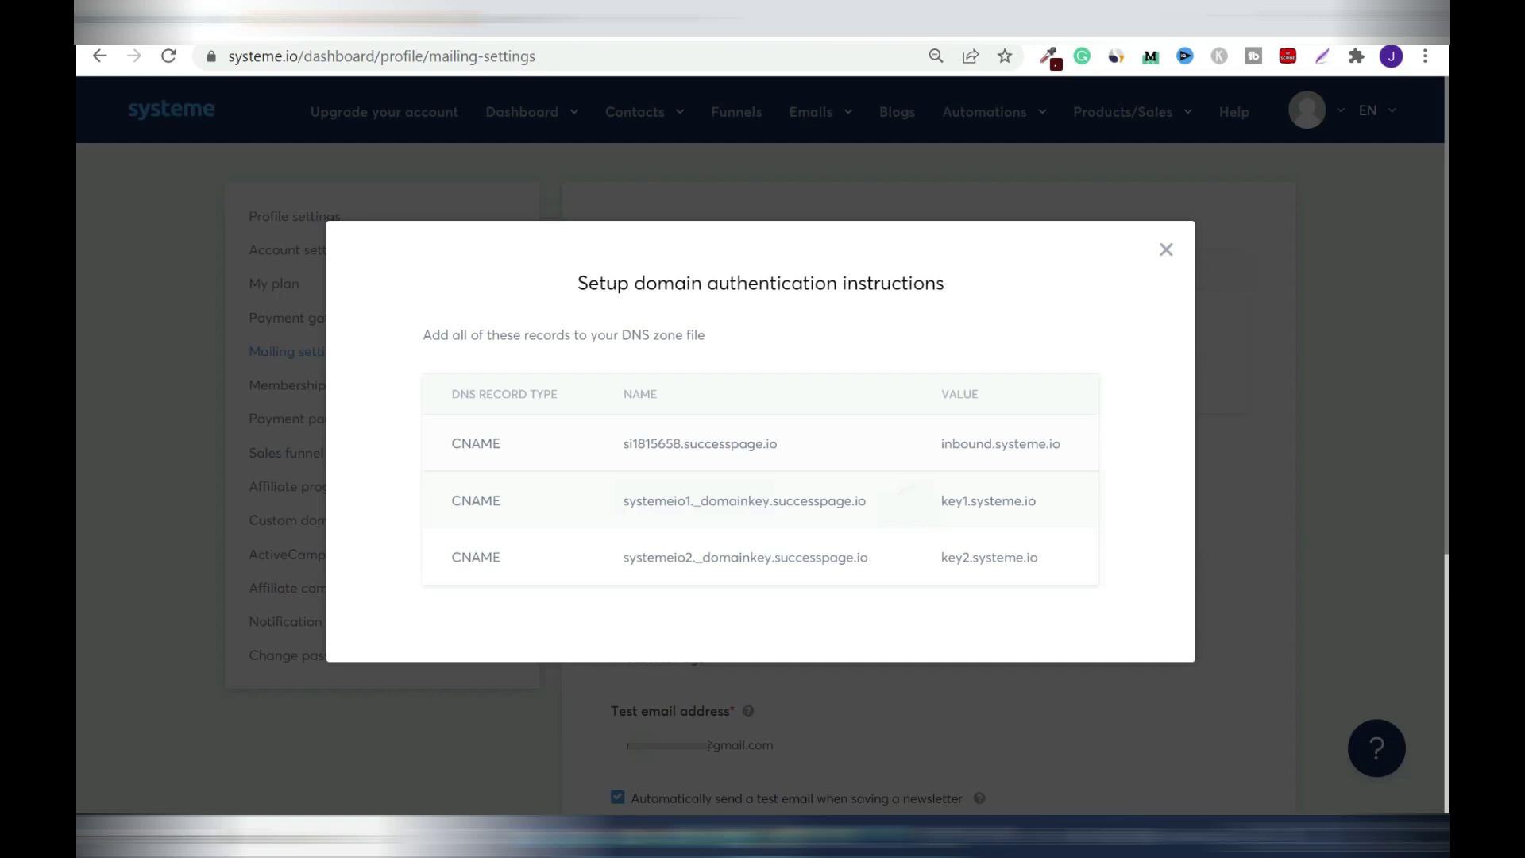
pyautogui.moveTo(943, 500); pyautogui.dragTo(1037, 500)
pyautogui.rightClick(985, 506)
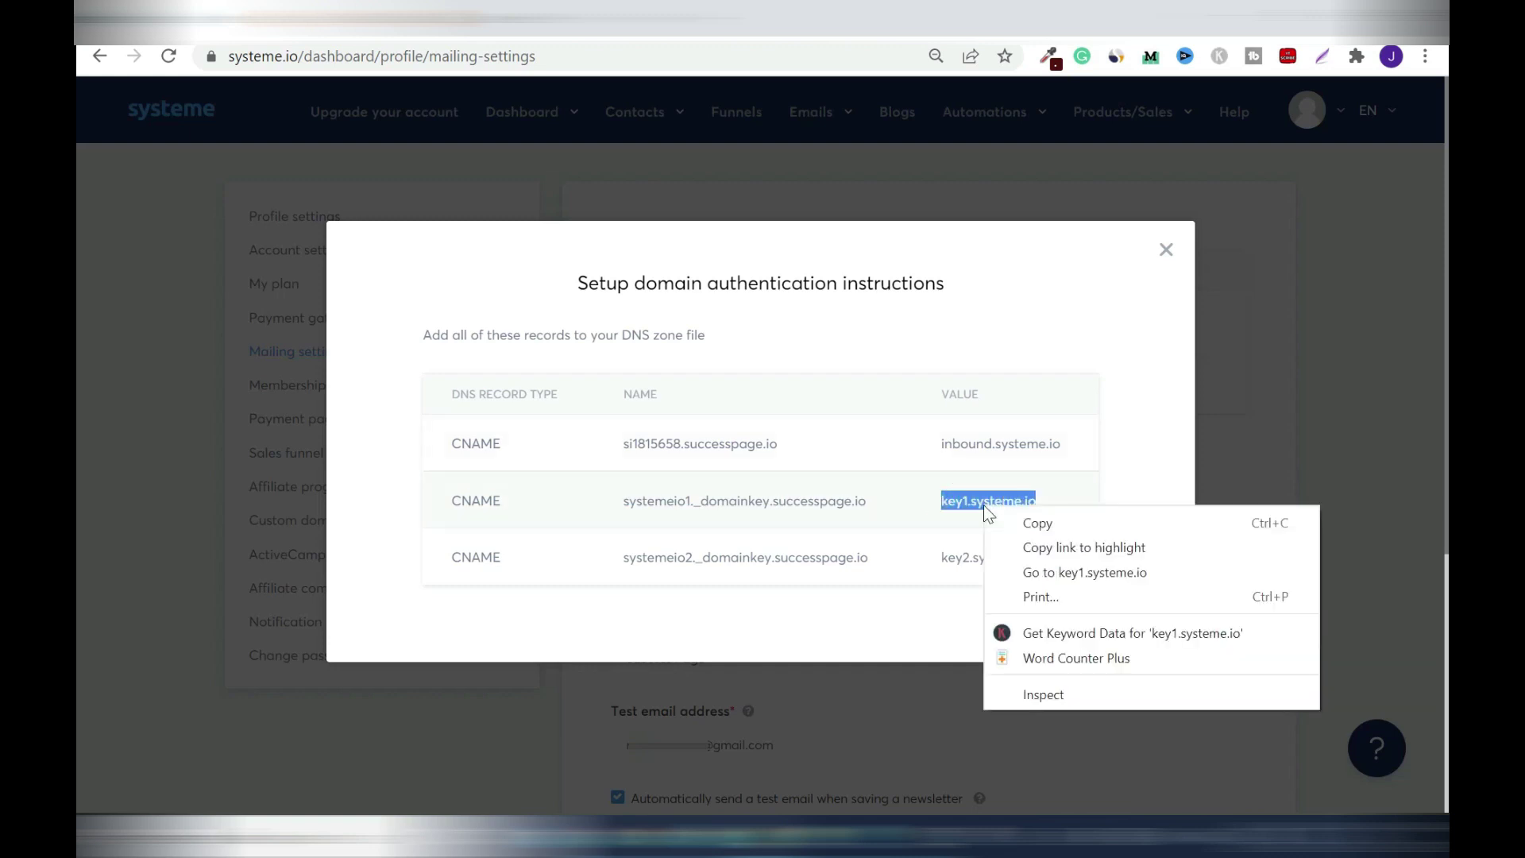
pyautogui.click(1057, 523)
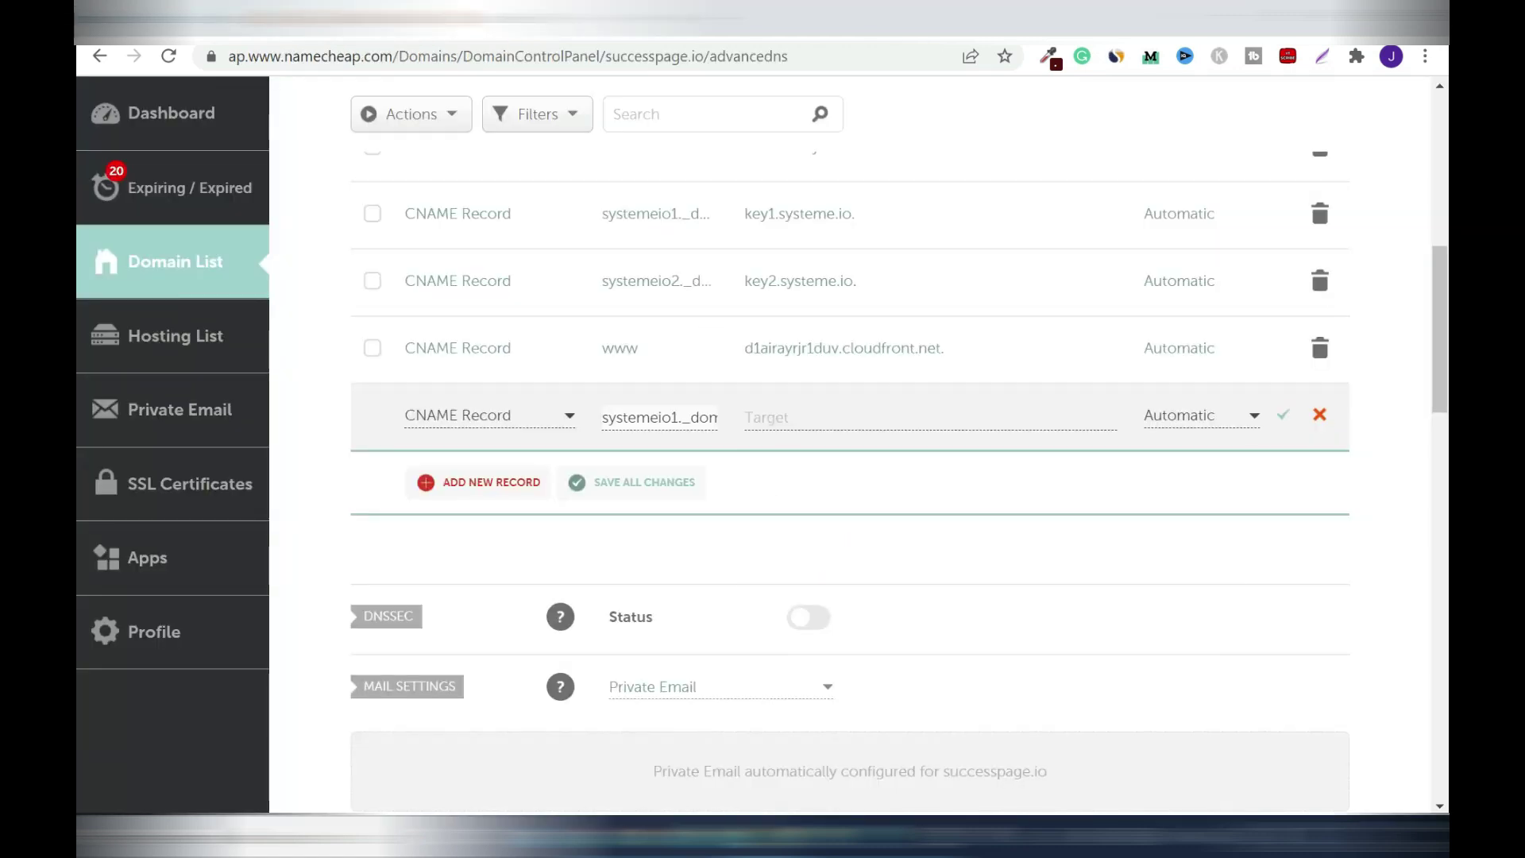
pyautogui.click(786, 417)
pyautogui.rightClick(790, 421)
pyautogui.click(857, 586)
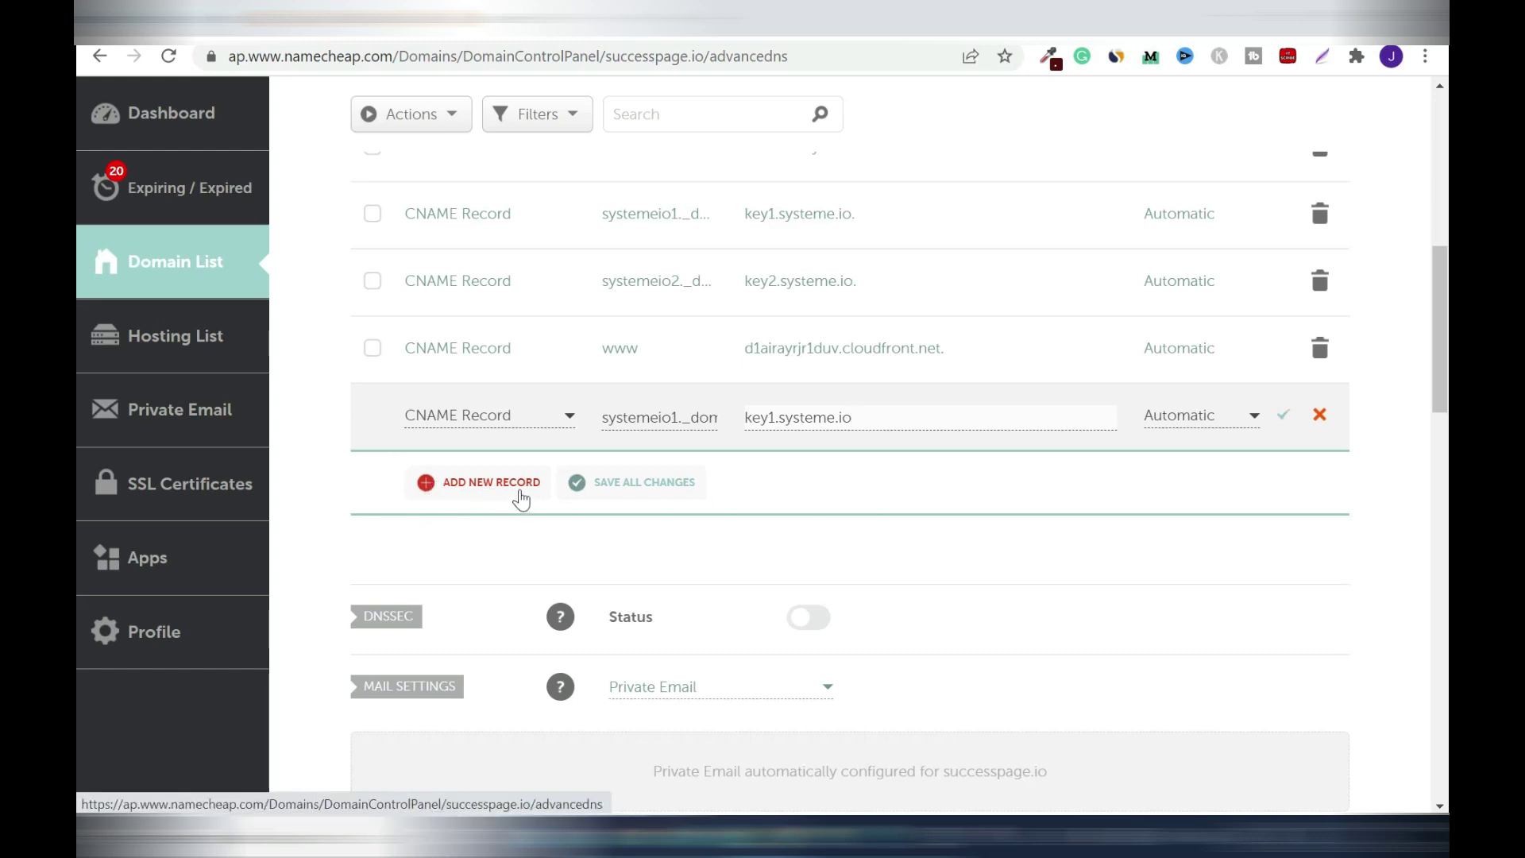
# Copy the third record's host systemeio2._domainkey and select its key2.systeme.io value.
pyautogui.click(205, 17)
pyautogui.moveTo(624, 557); pyautogui.dragTo(685, 557)
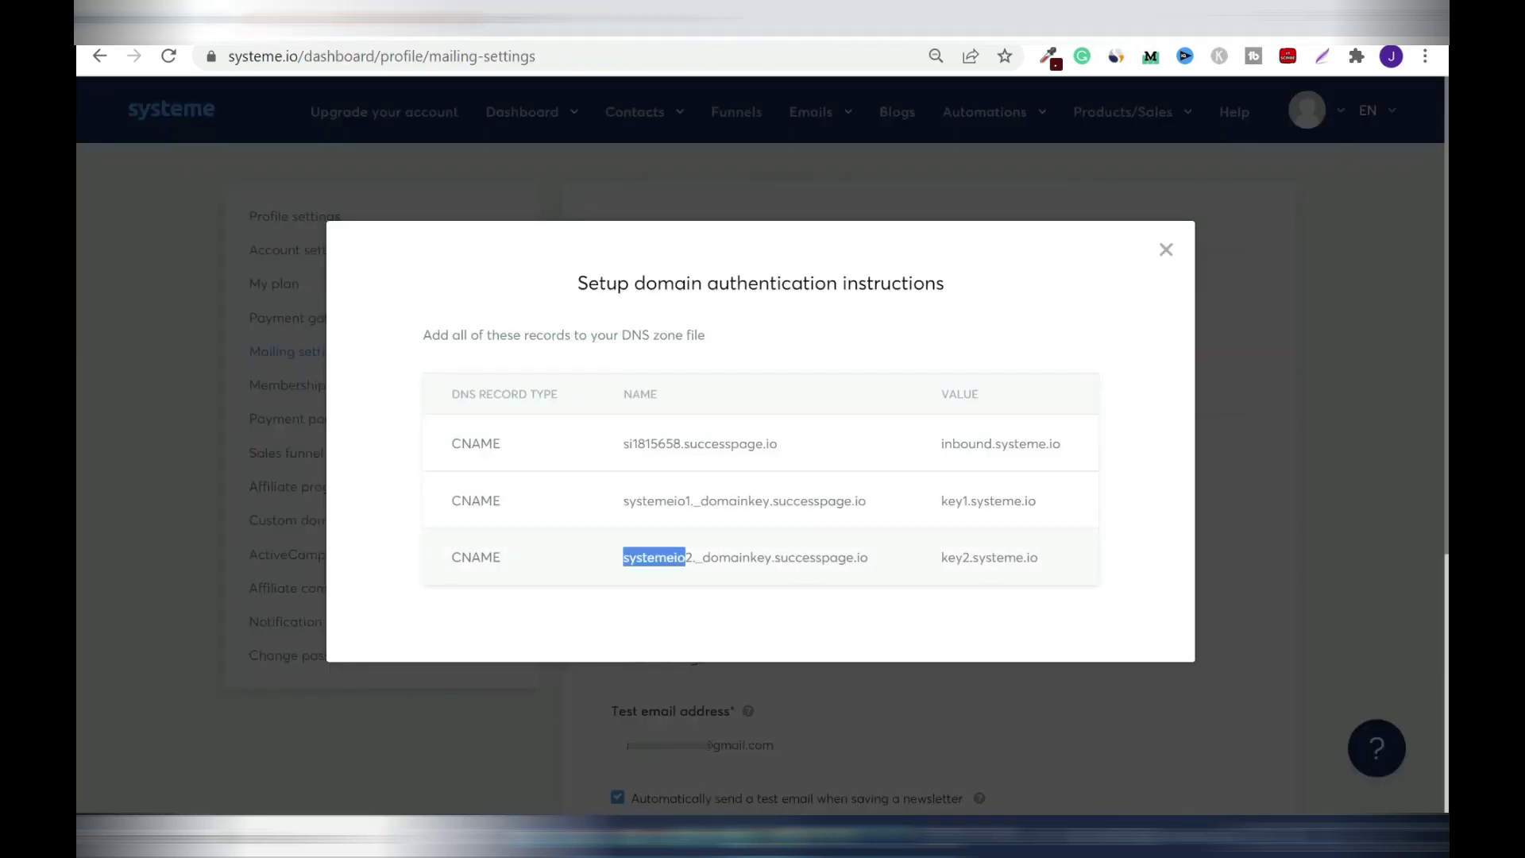
pyautogui.moveTo(685, 557); pyautogui.dragTo(765, 556)
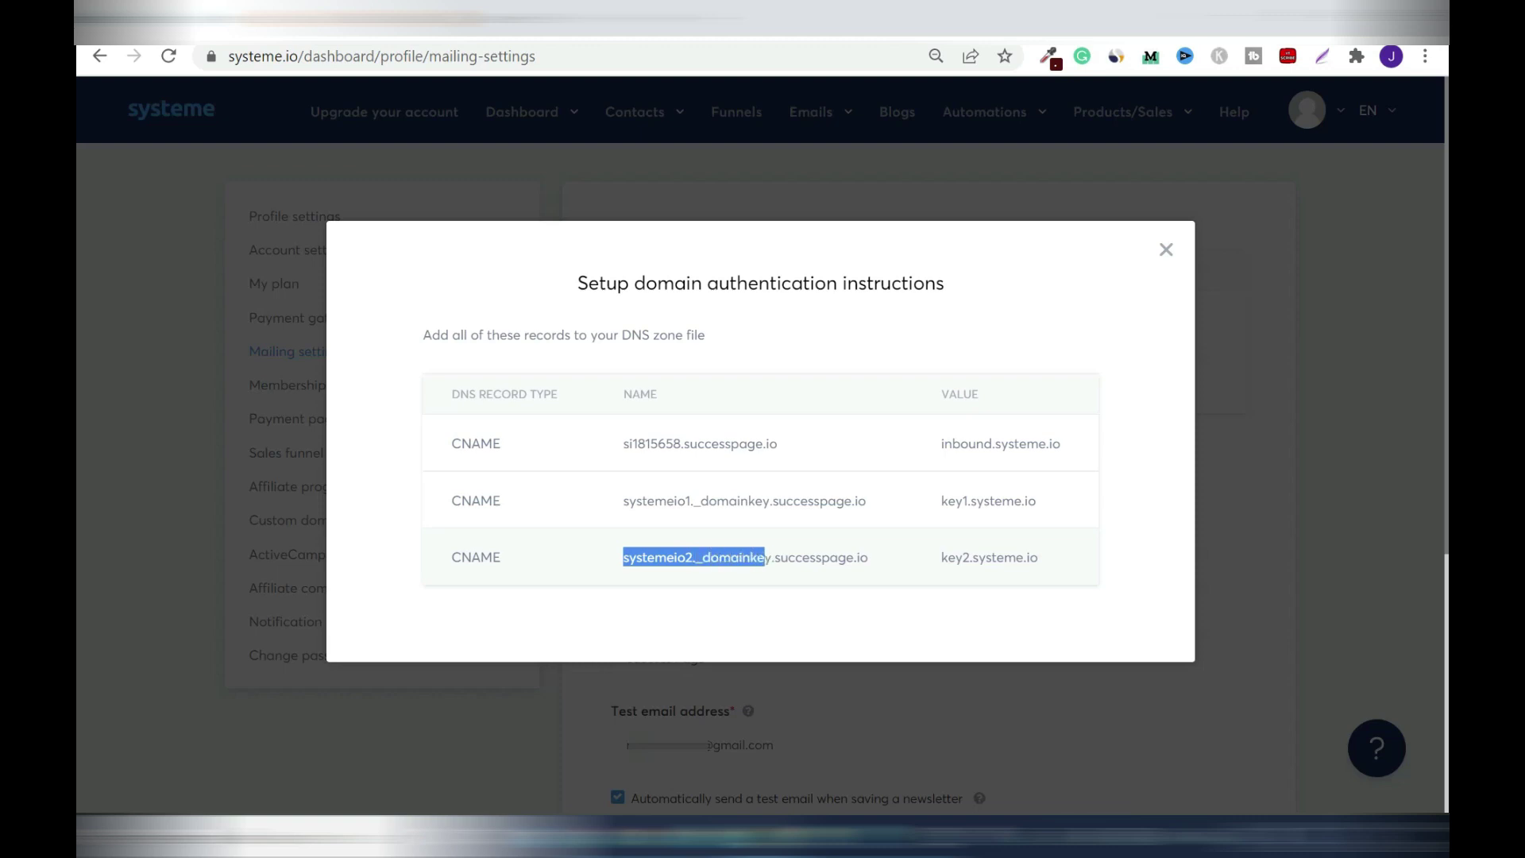
pyautogui.moveTo(765, 556); pyautogui.dragTo(771, 557)
pyautogui.rightClick(730, 558)
pyautogui.click(799, 575)
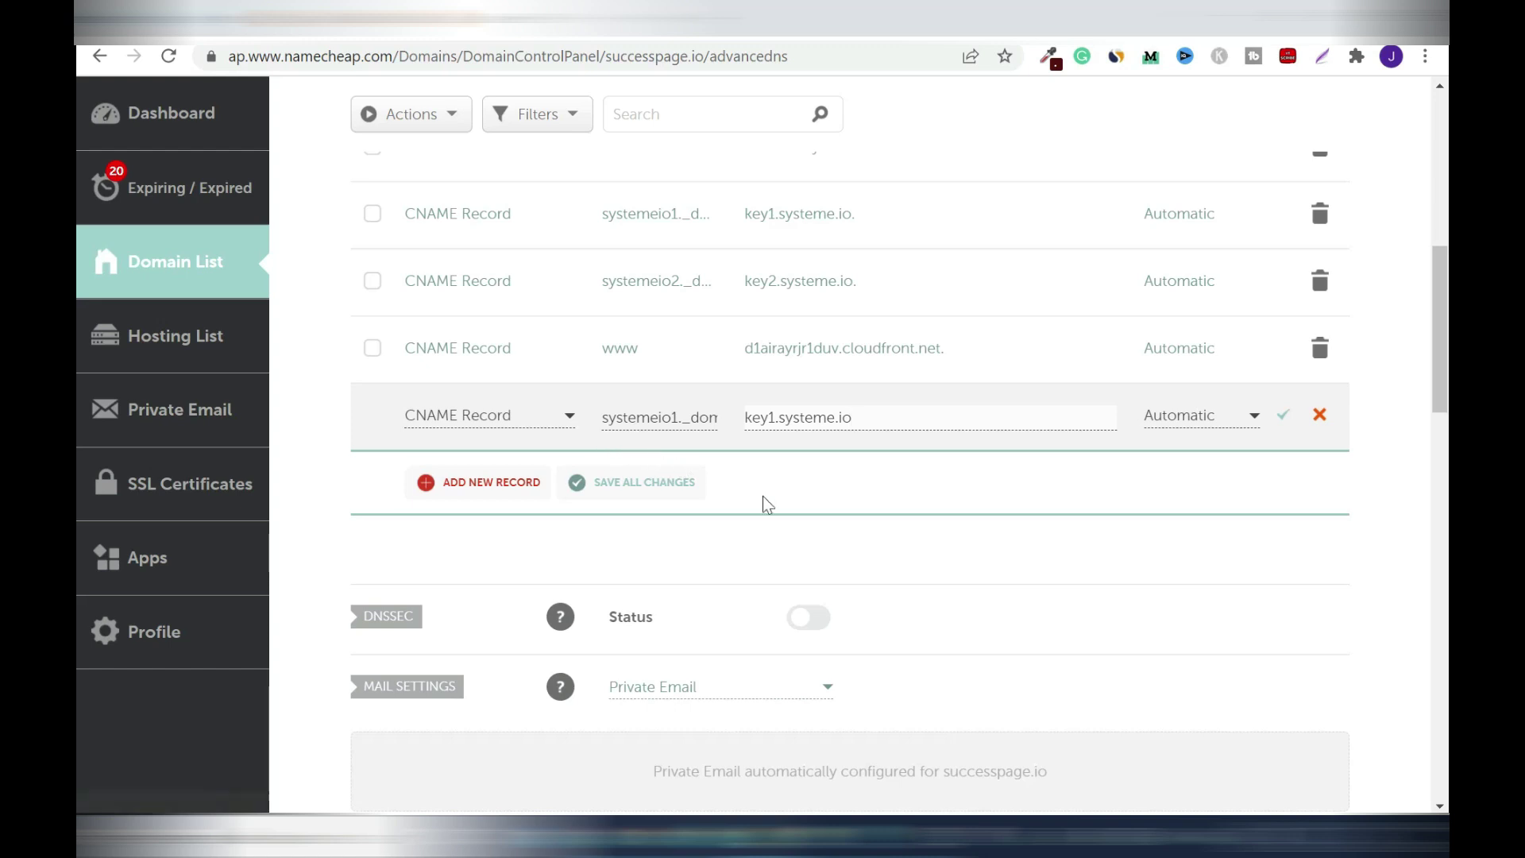
pyautogui.click(238, 18)
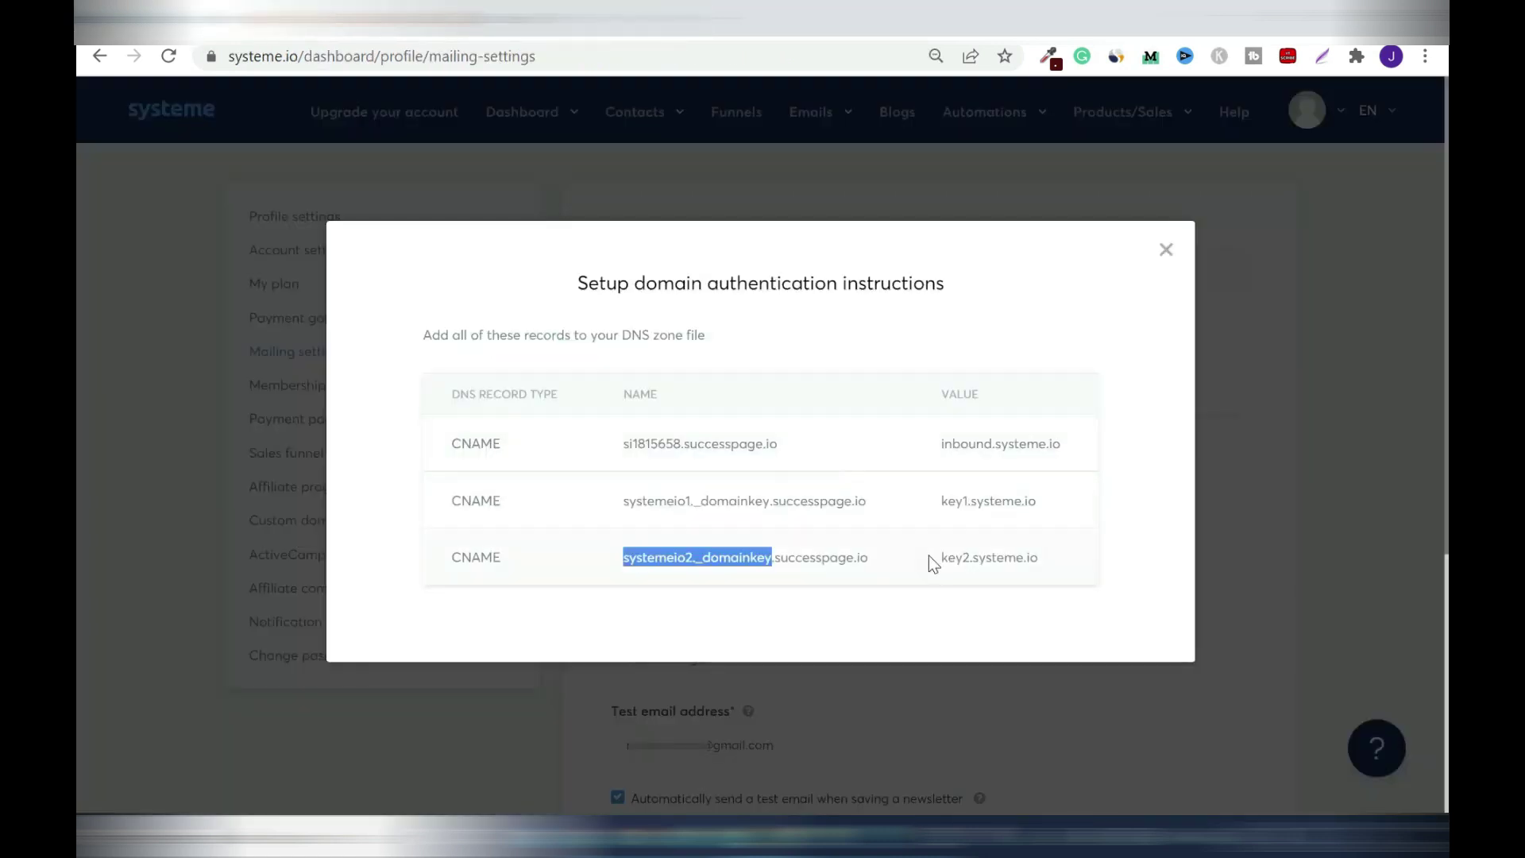
pyautogui.moveTo(935, 558); pyautogui.dragTo(1075, 561)
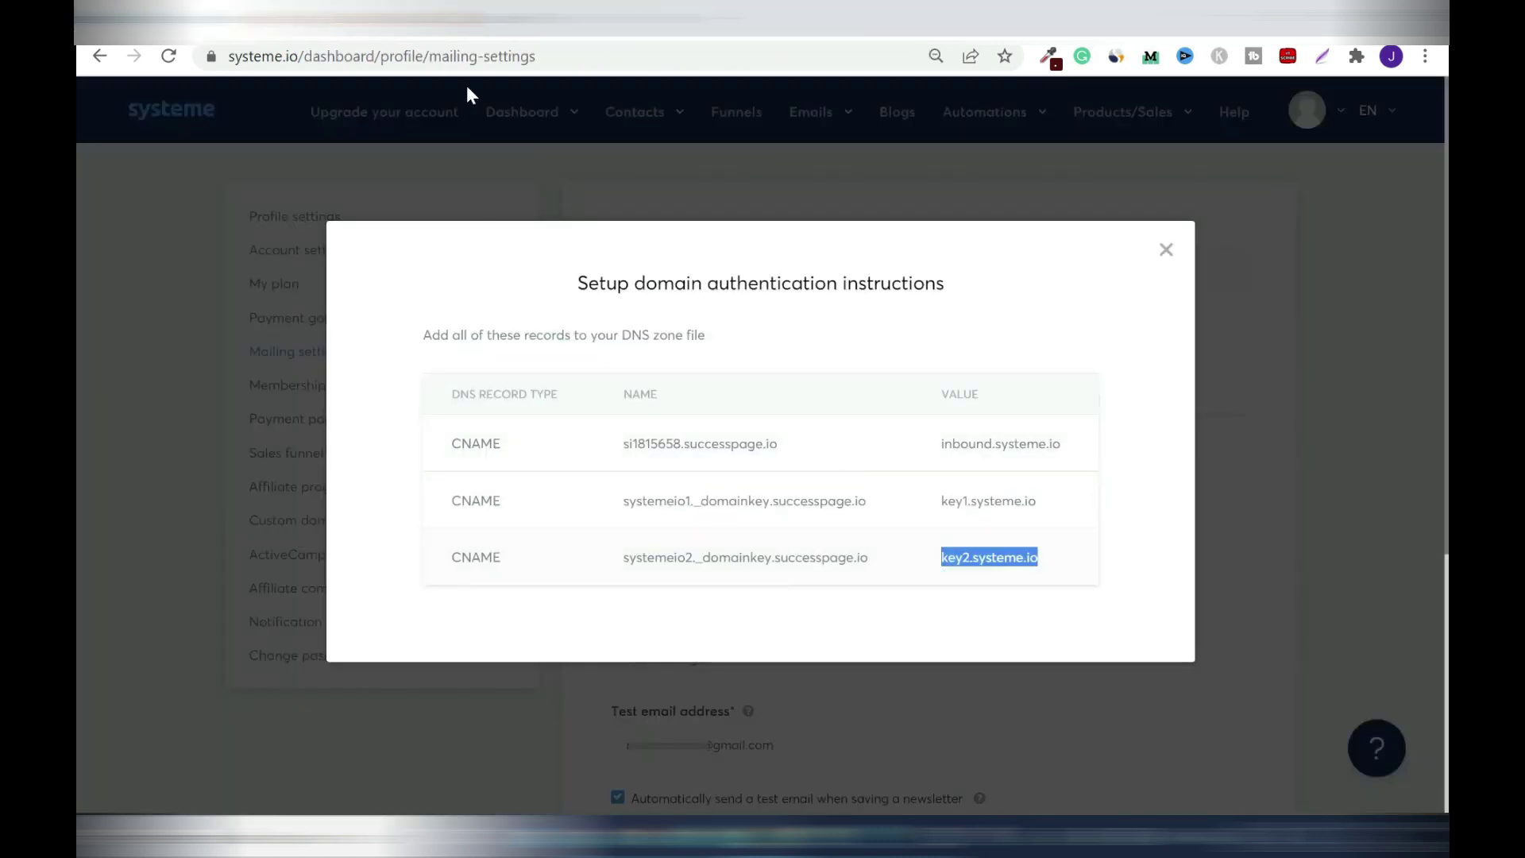
pyautogui.hotkey('ctrl', 'shift', 'Tab')
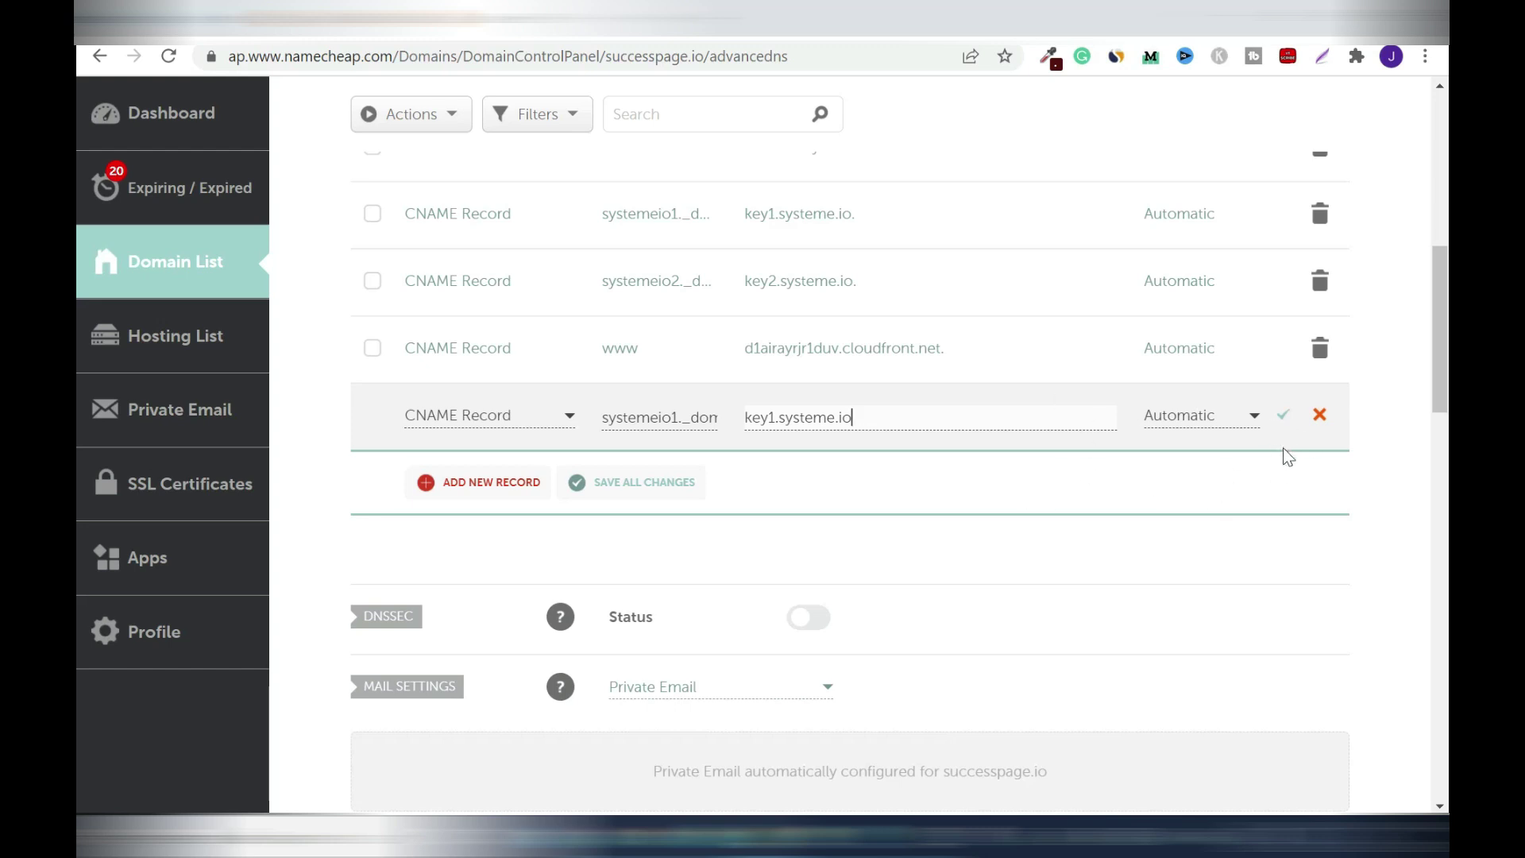
# Clear the unsaved row's host and target, then cancel that duplicate CNAME row.
pyautogui.doubleClick(865, 413)
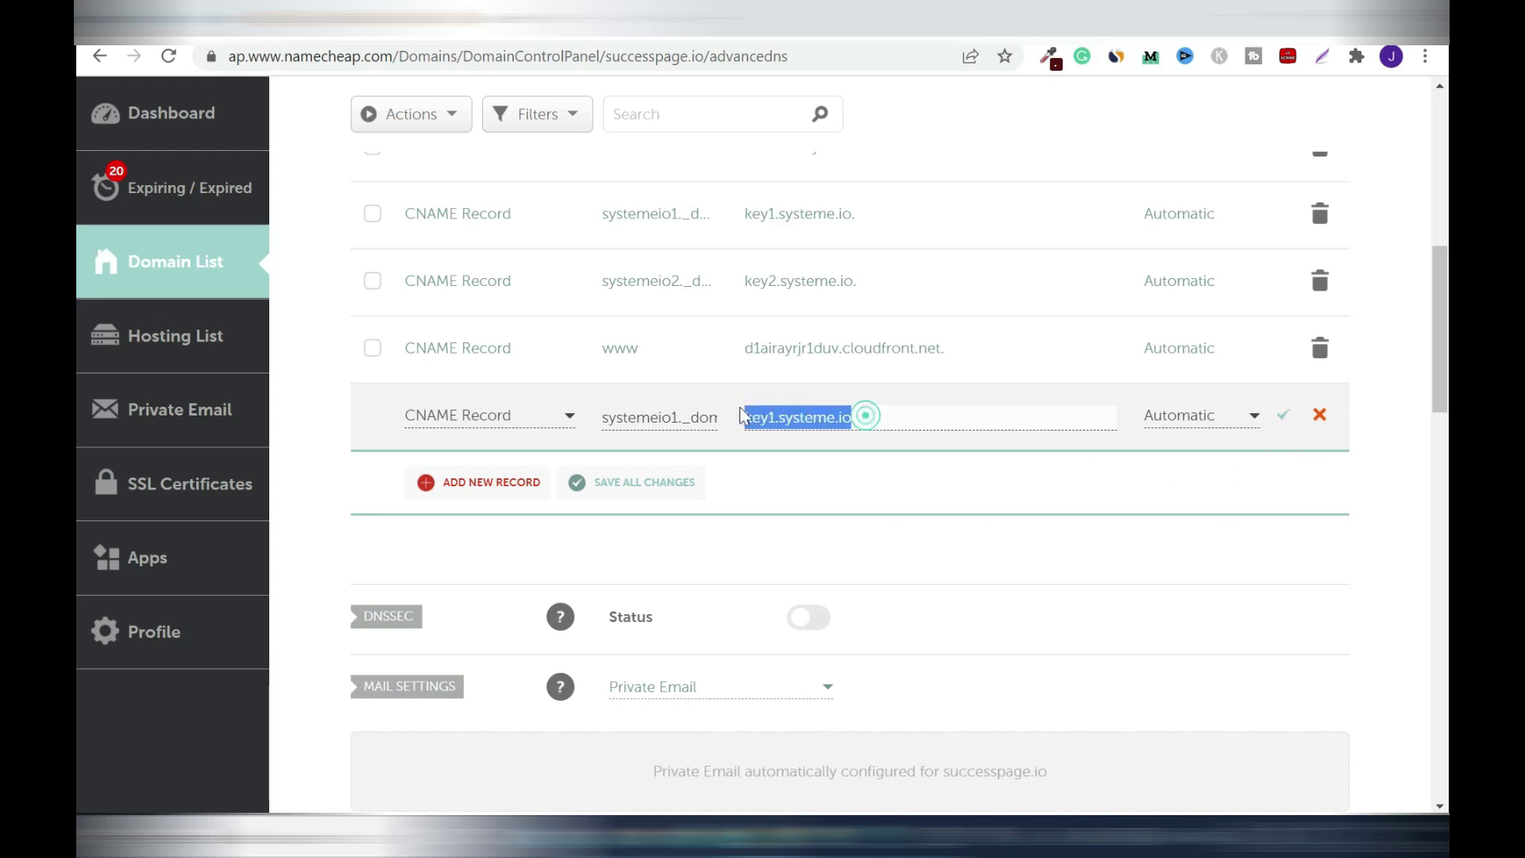
pyautogui.press('BackSpace')
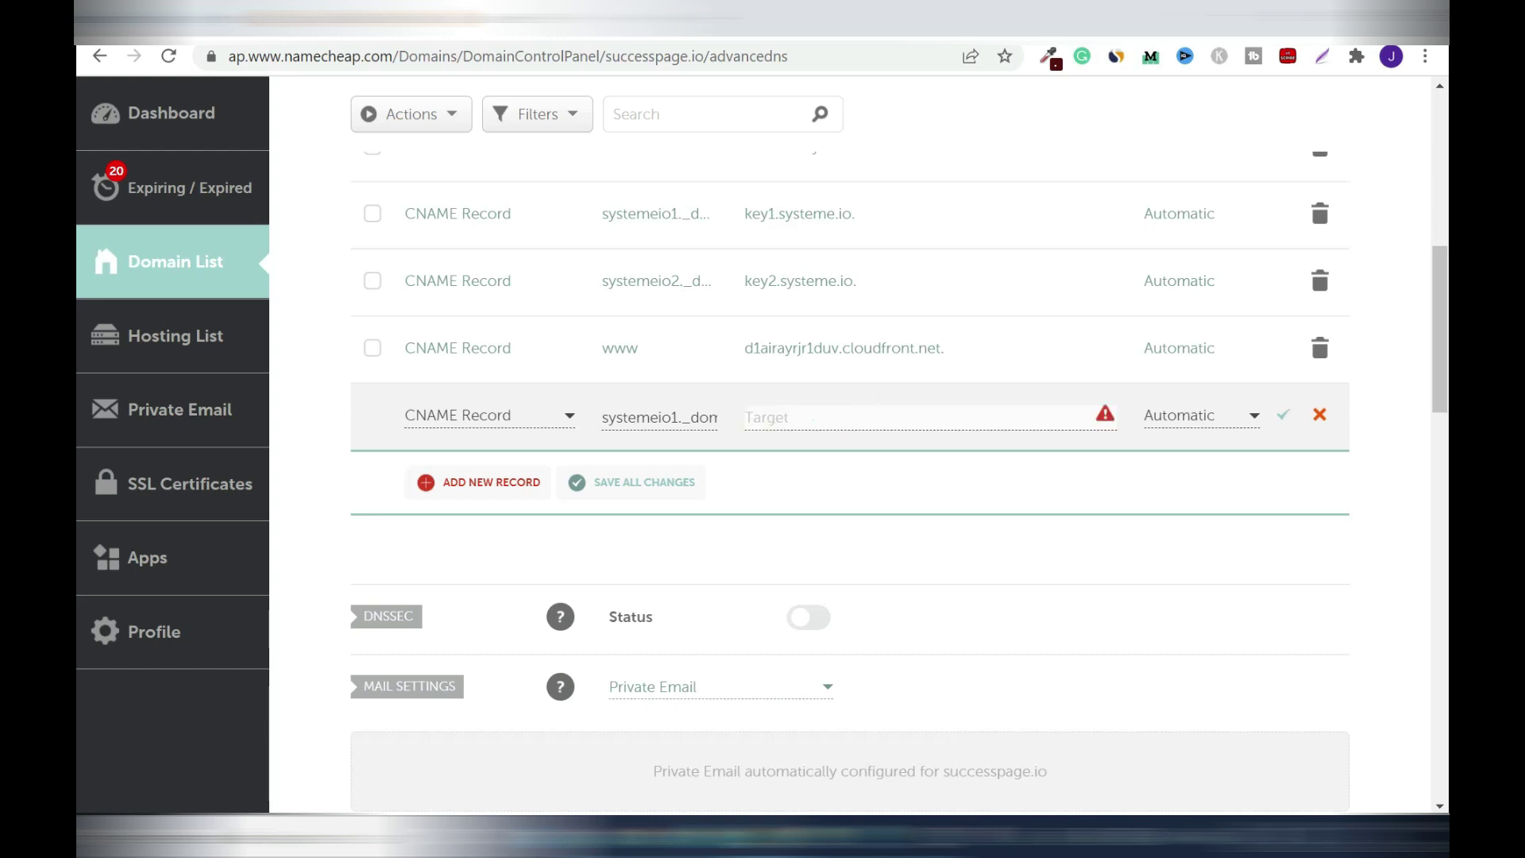
pyautogui.moveTo(717, 417); pyautogui.dragTo(602, 417)
pyautogui.press('BackSpace')
pyautogui.click(1319, 414)
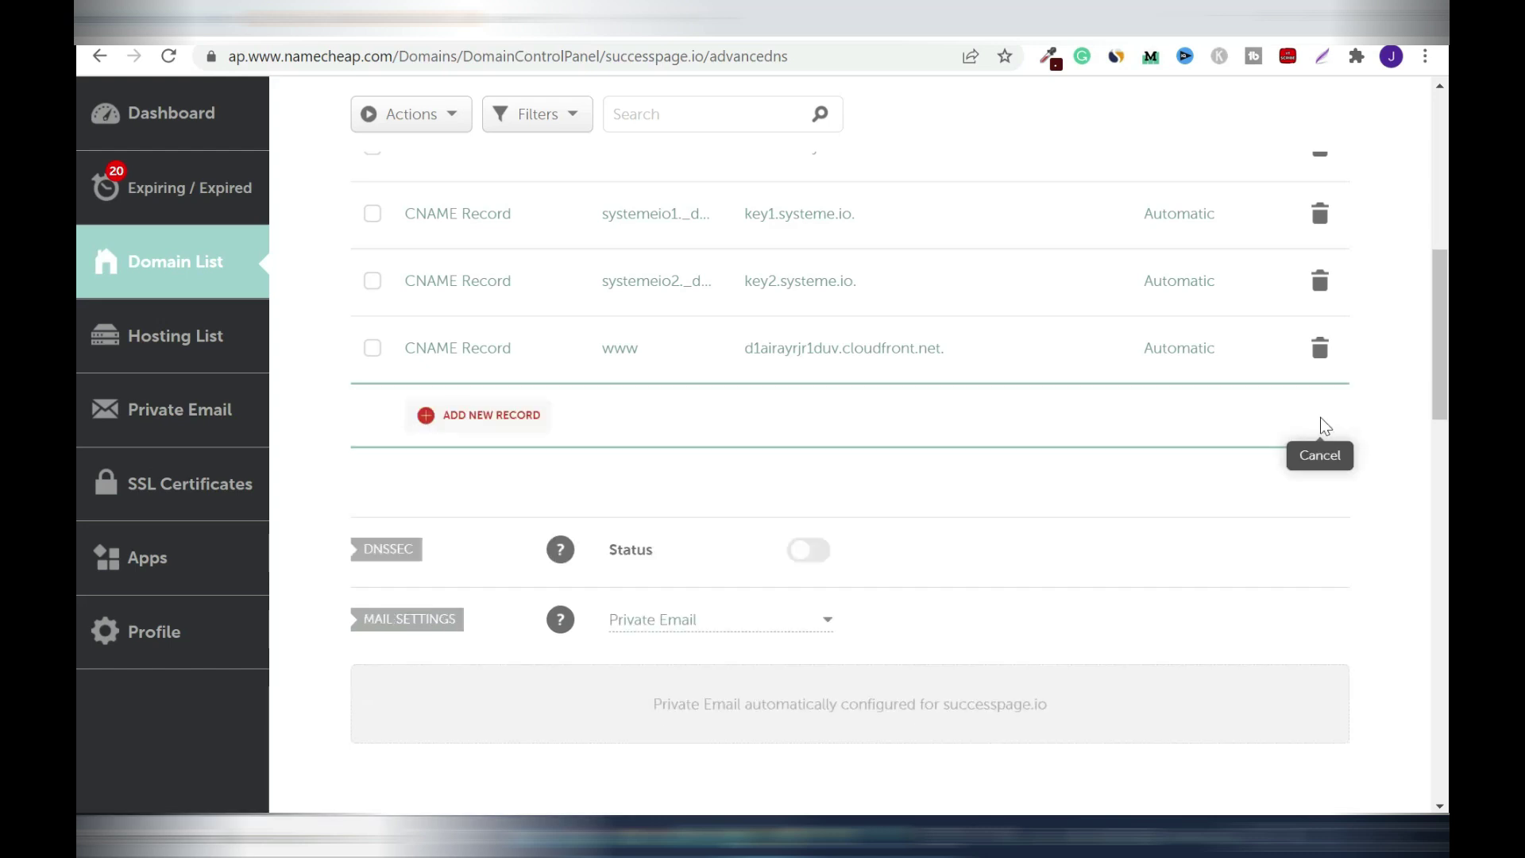
pyautogui.scroll(5, 77, 358)
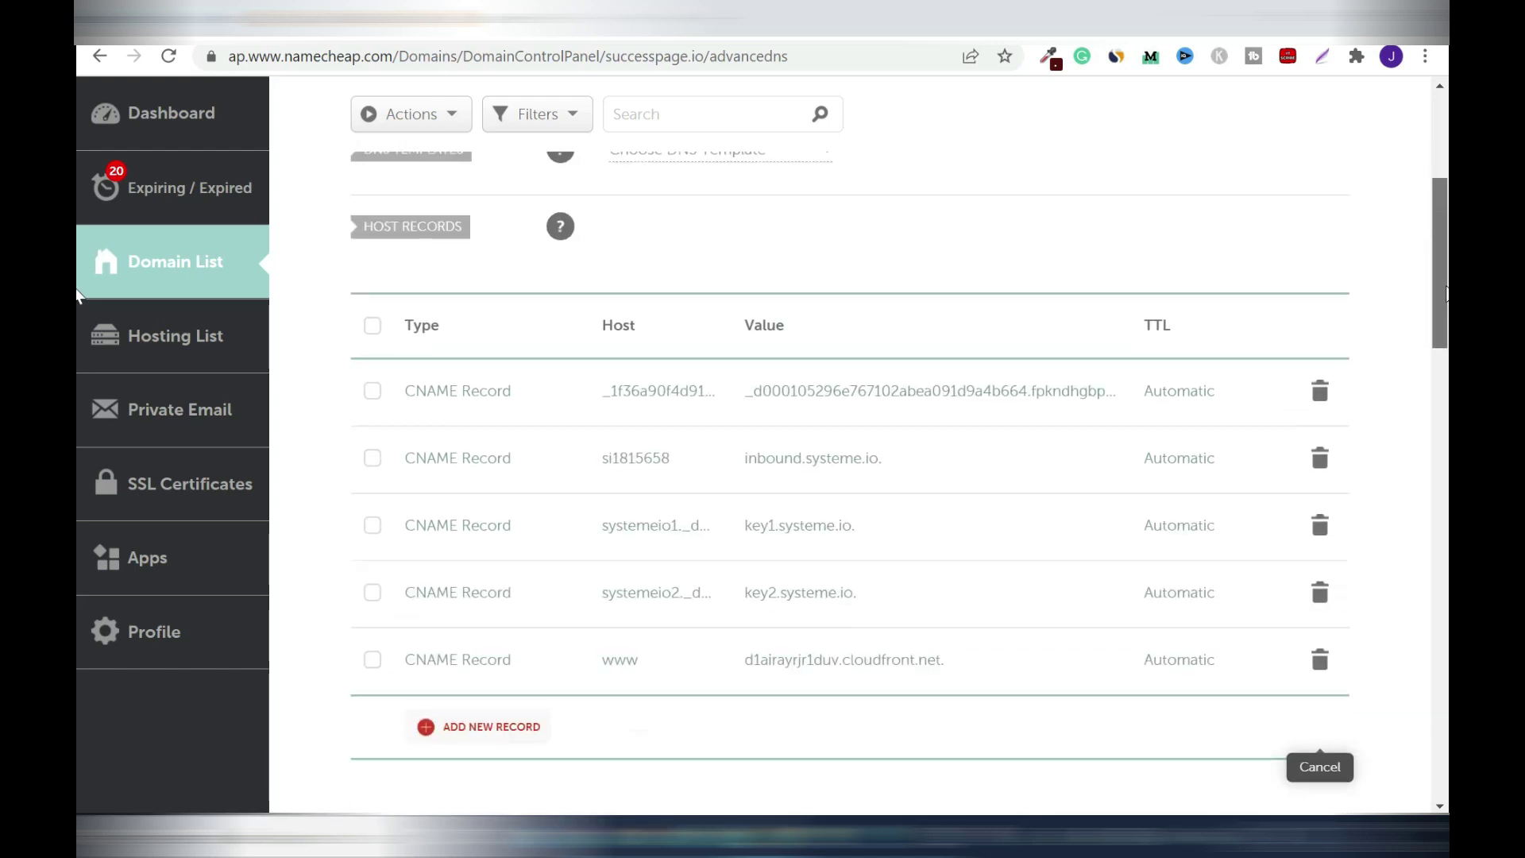
pyautogui.scroll(-2, 77, 290)
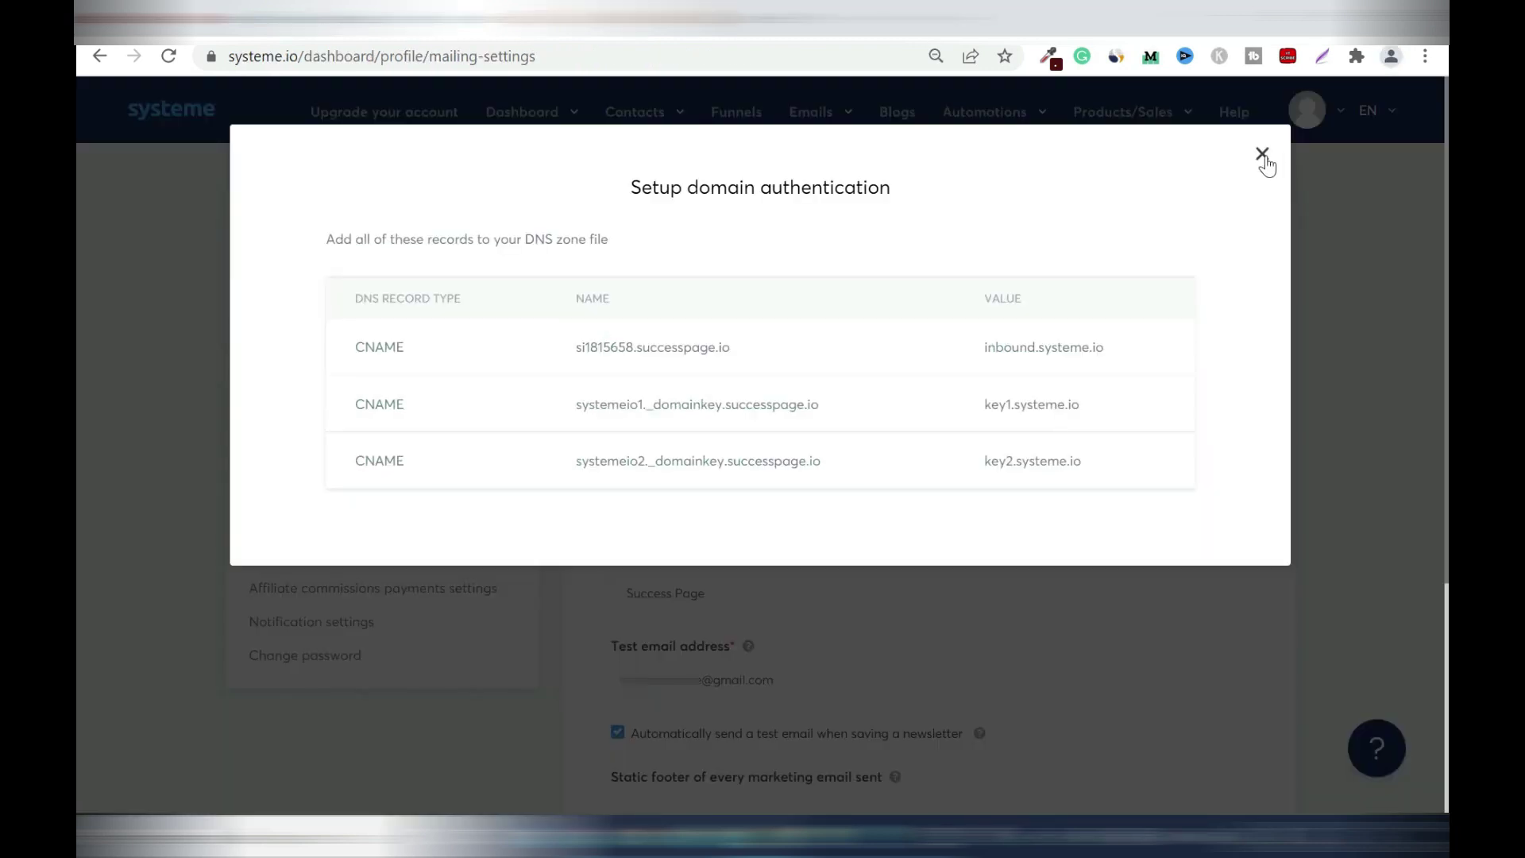
# Close the authentication dialog and reload Mailing settings to show successpage.io as Verified.
pyautogui.click(1262, 156)
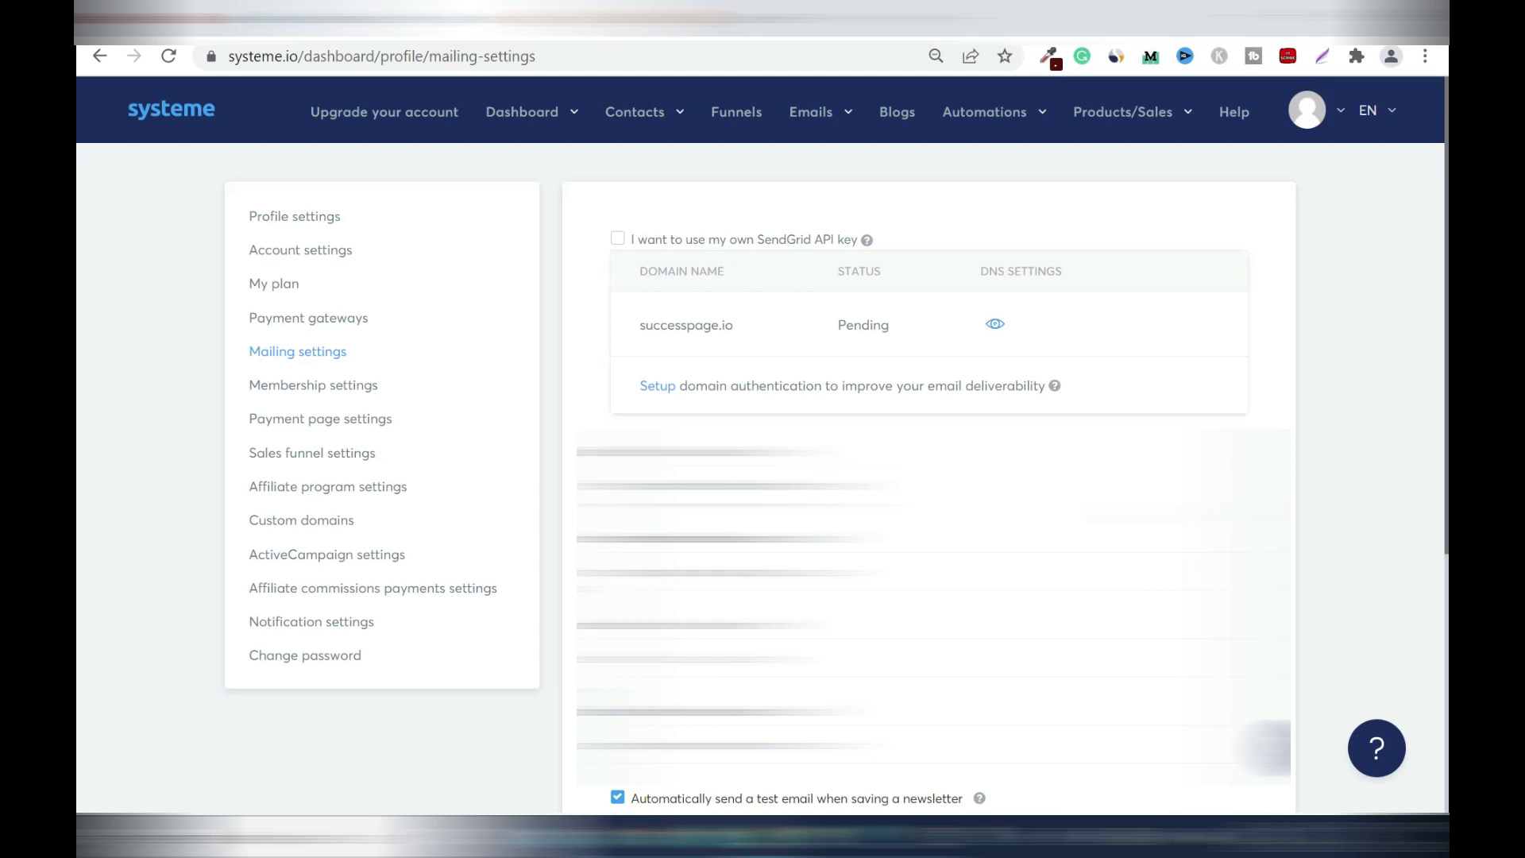
pyautogui.click(168, 56)
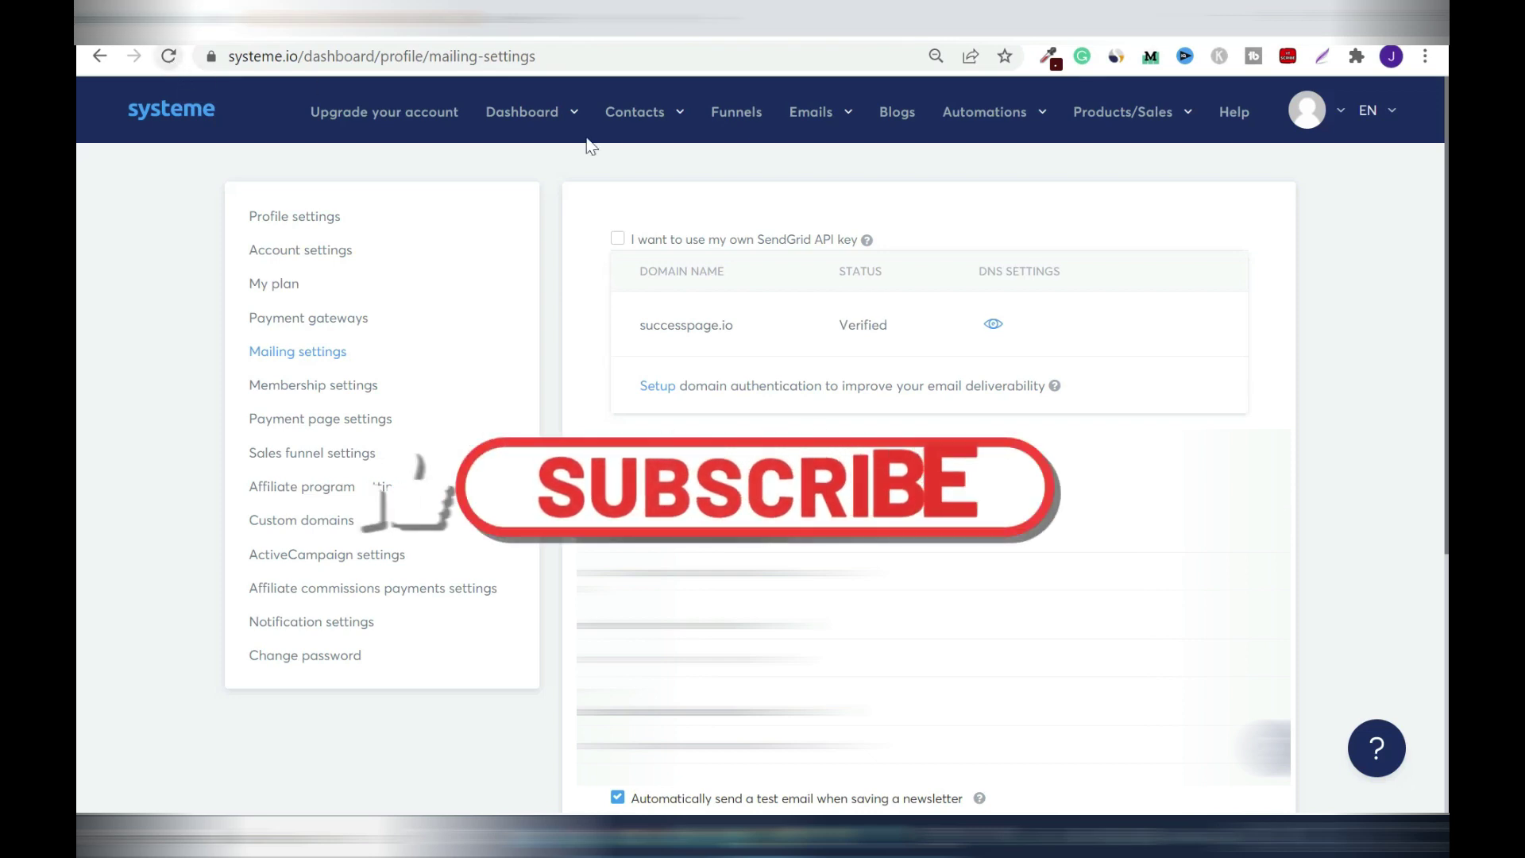
pyautogui.moveTo(856, 354)
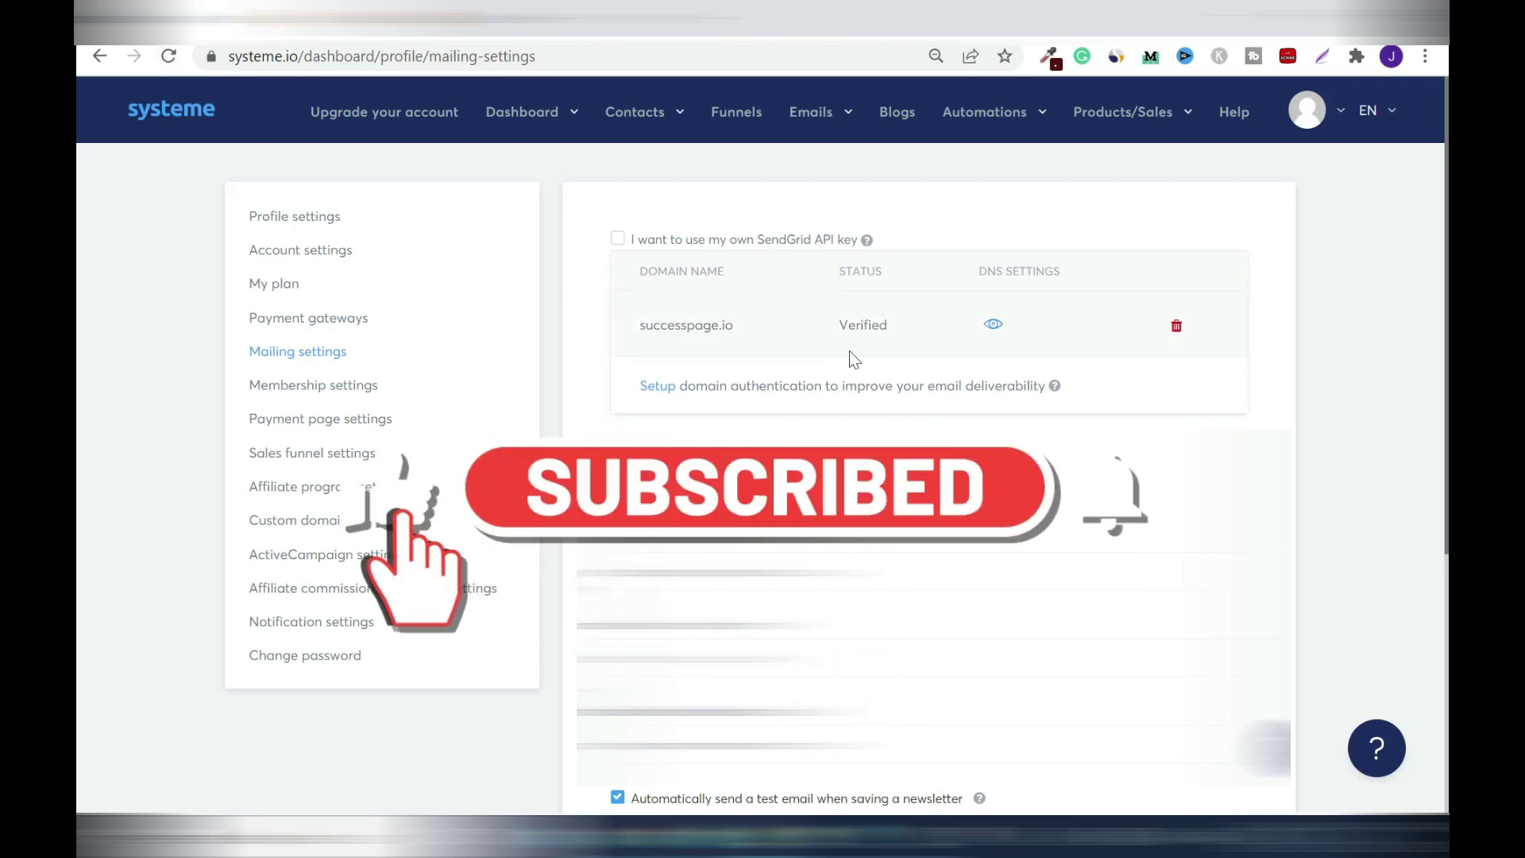